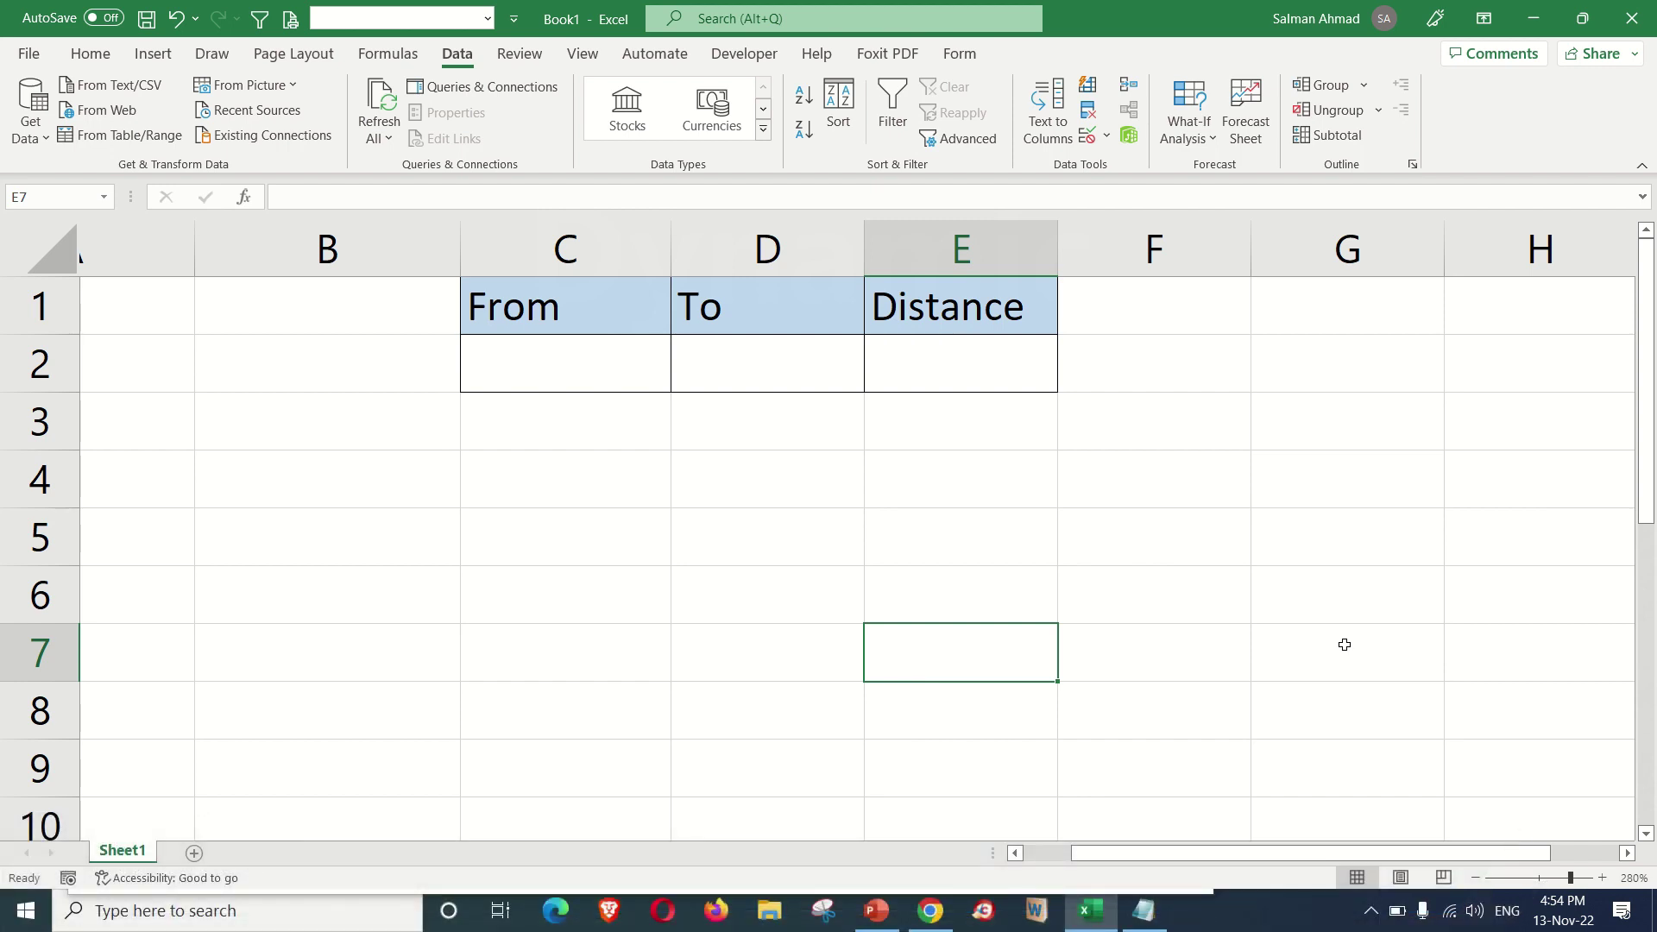
Select the From header cell C1 in the bordered table.
{"action": "left_click", "coordinate": [642, 317]}
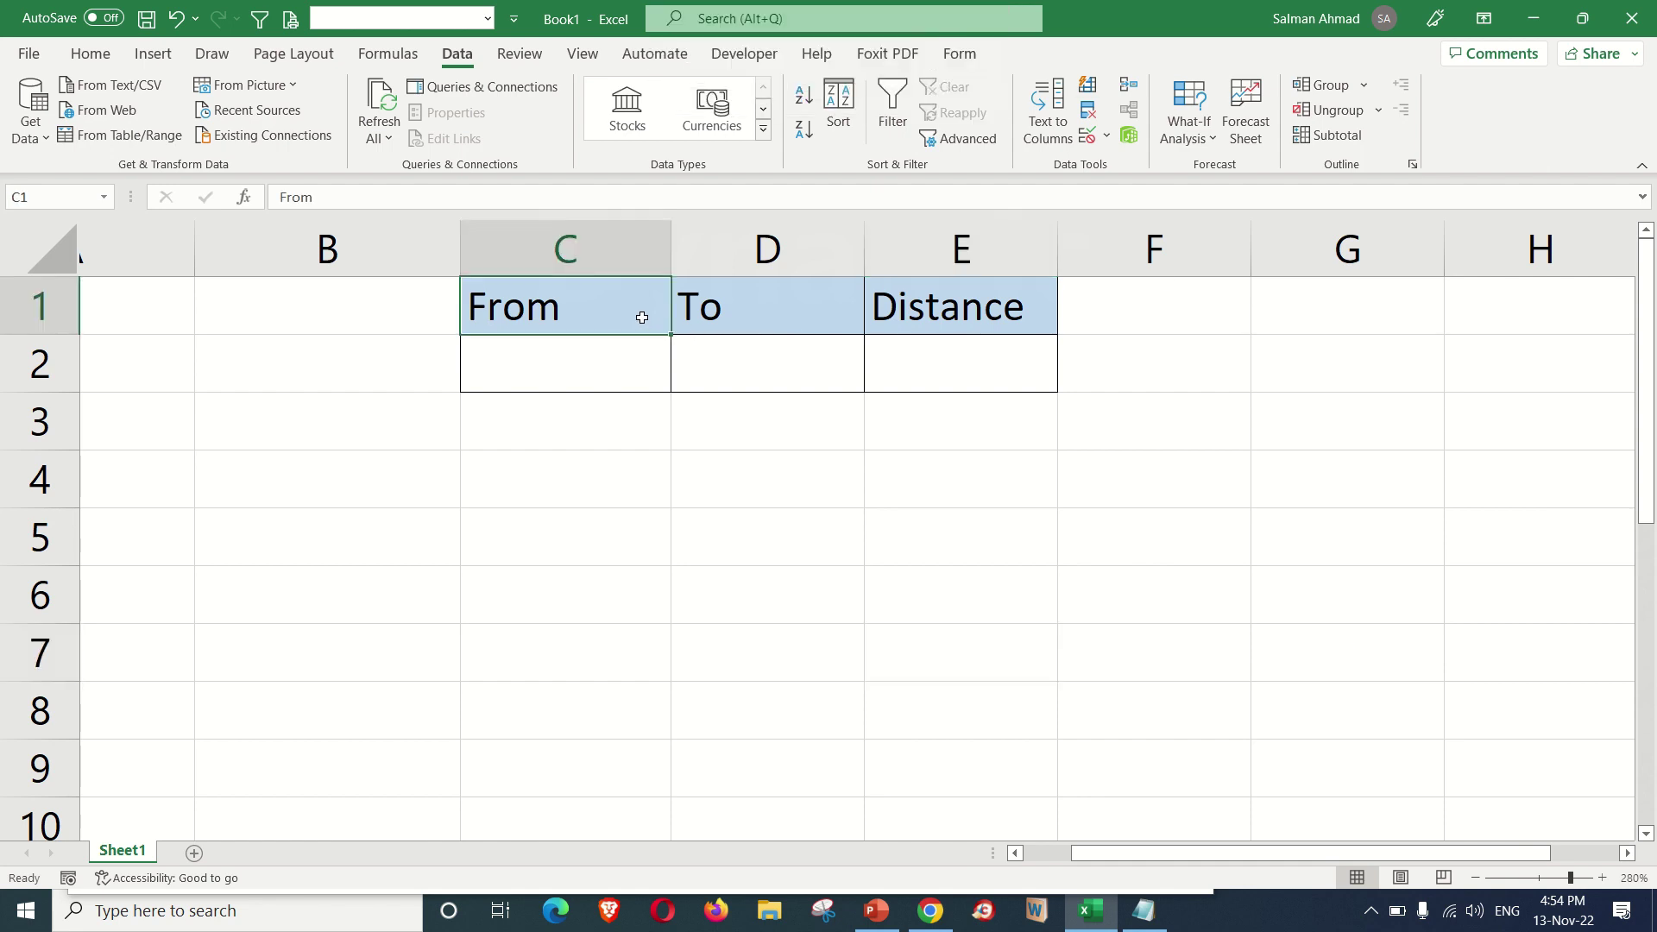
Enter Karachi in C2 and Lahore in D2 as the From and To cities.
{"action": "left_click", "coordinate": [747, 309]}
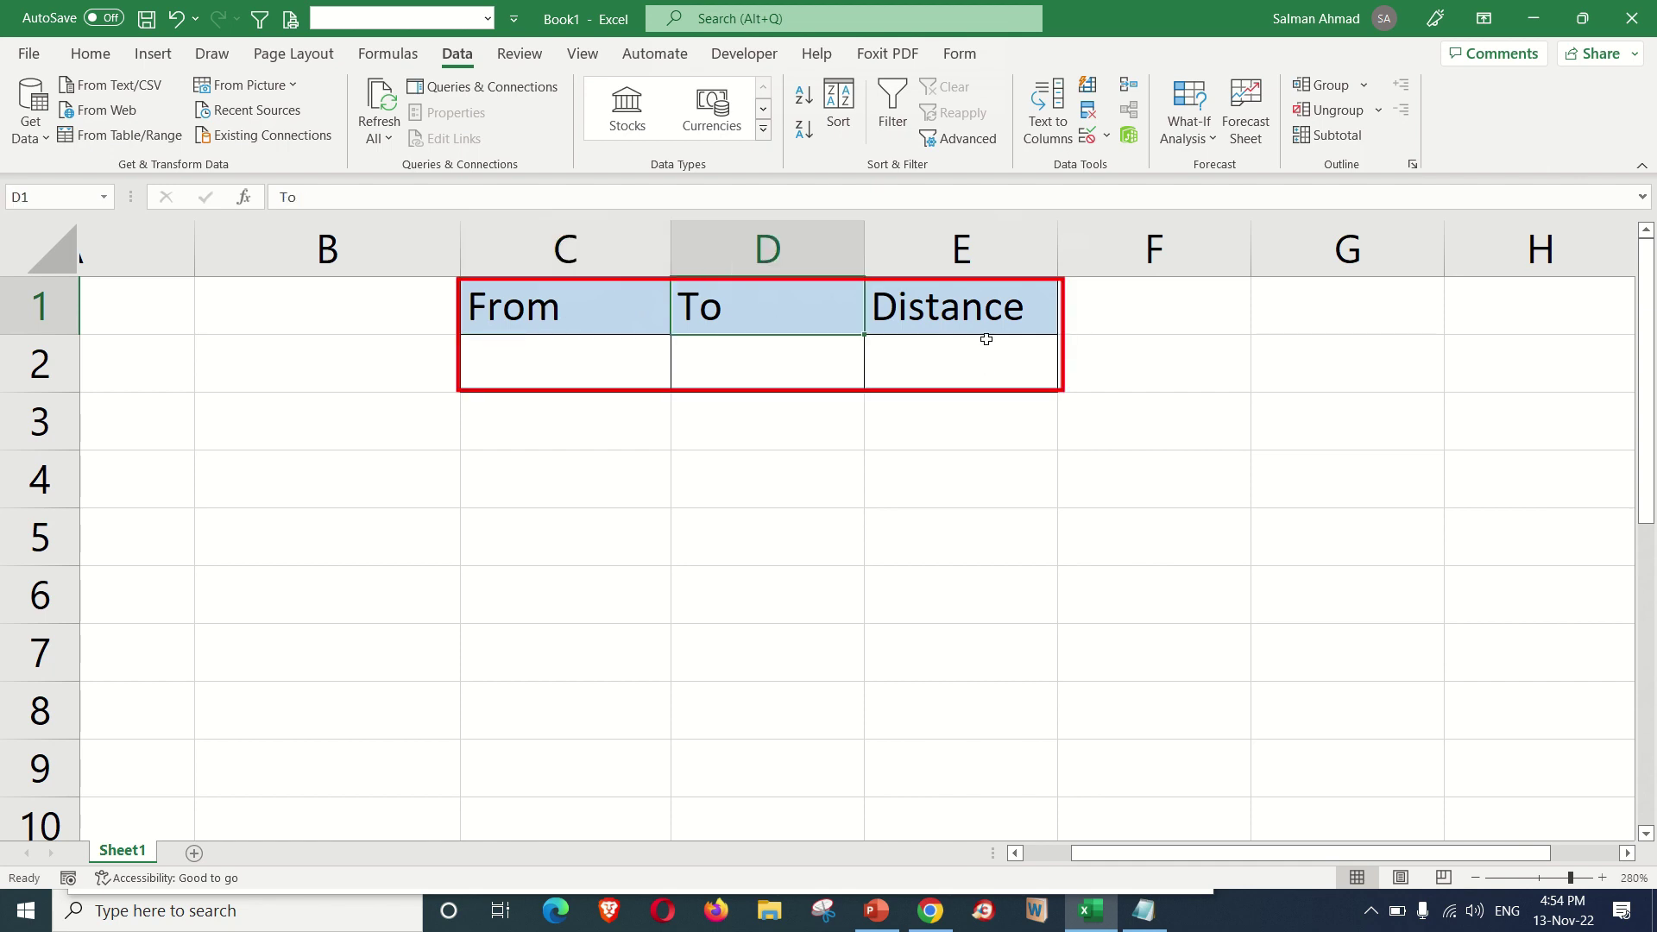
{"action": "left_click", "coordinate": [599, 333]}
{"action": "left_click", "coordinate": [708, 310]}
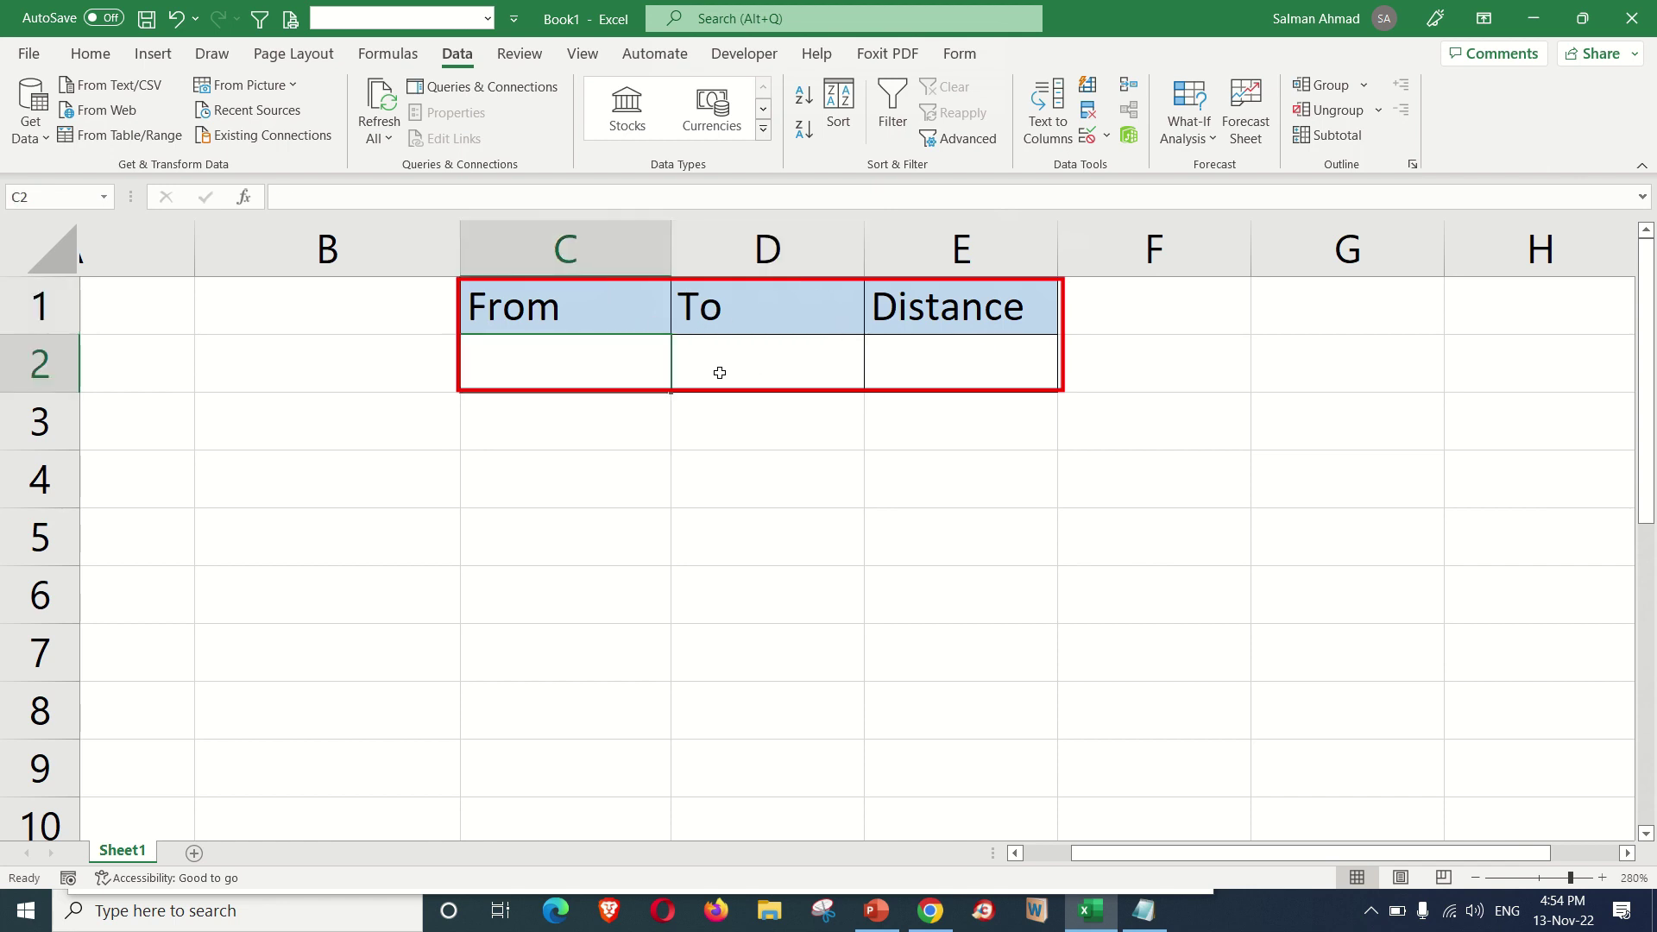
{"action": "left_click", "coordinate": [604, 366]}
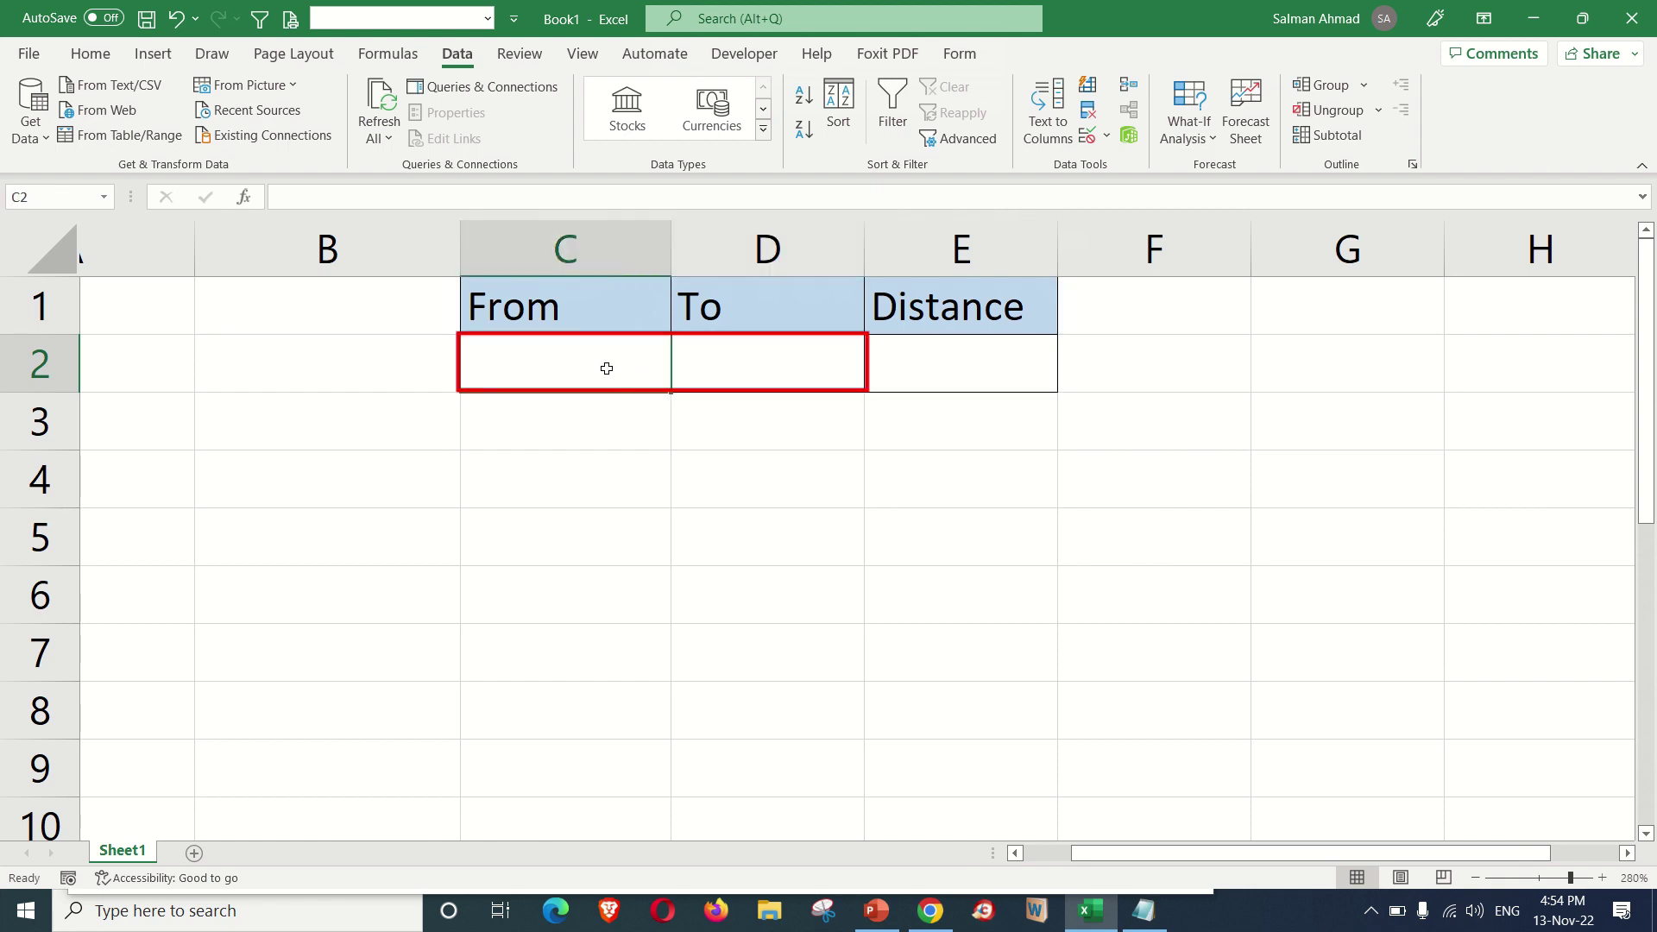
{"action": "left_click_drag", "start_coordinate": [607, 368], "coordinate": [702, 363]}
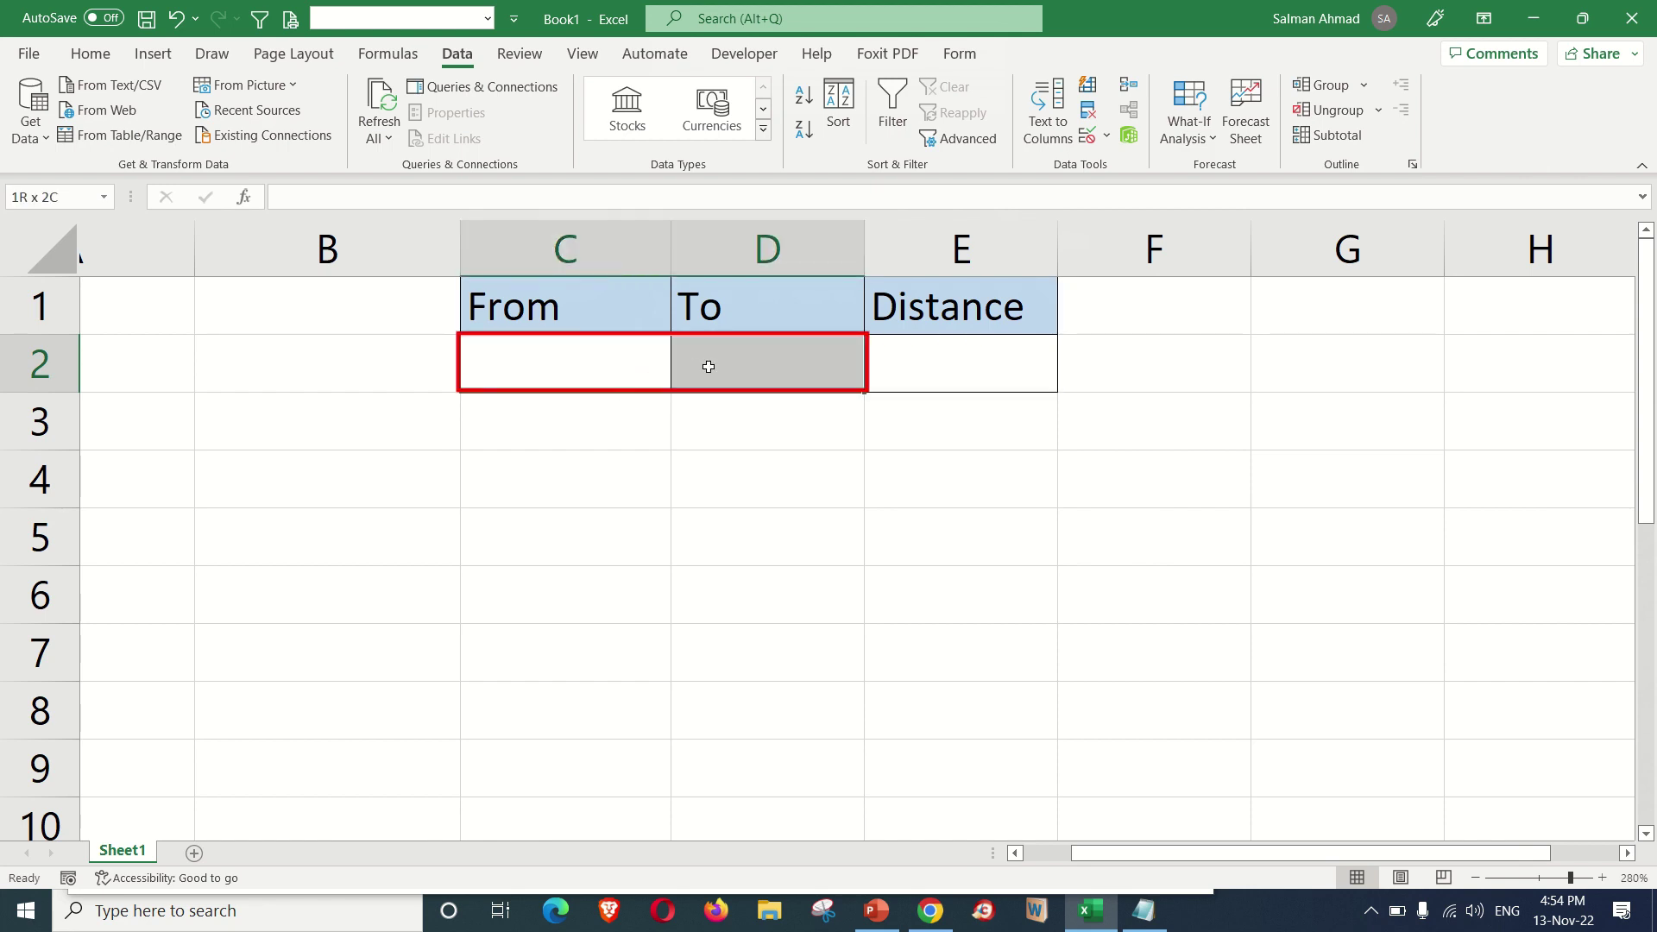
{"action": "left_click", "coordinate": [619, 382]}
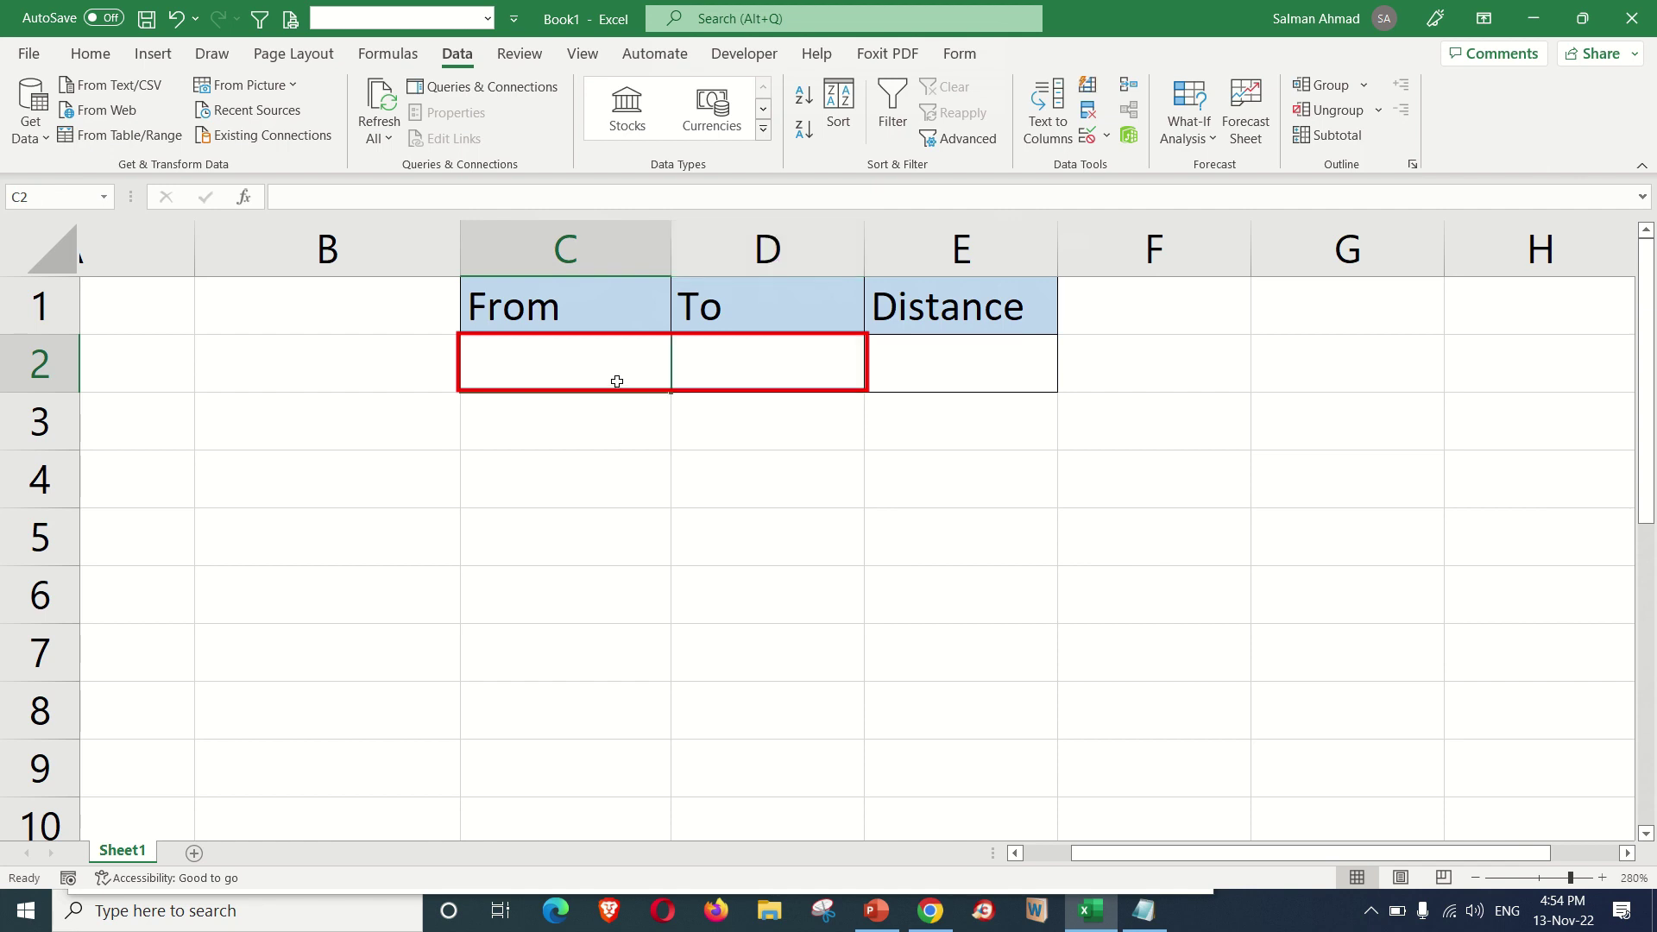
{"action": "type", "text": "Karachi"}
{"action": "key", "text": "Tab"}
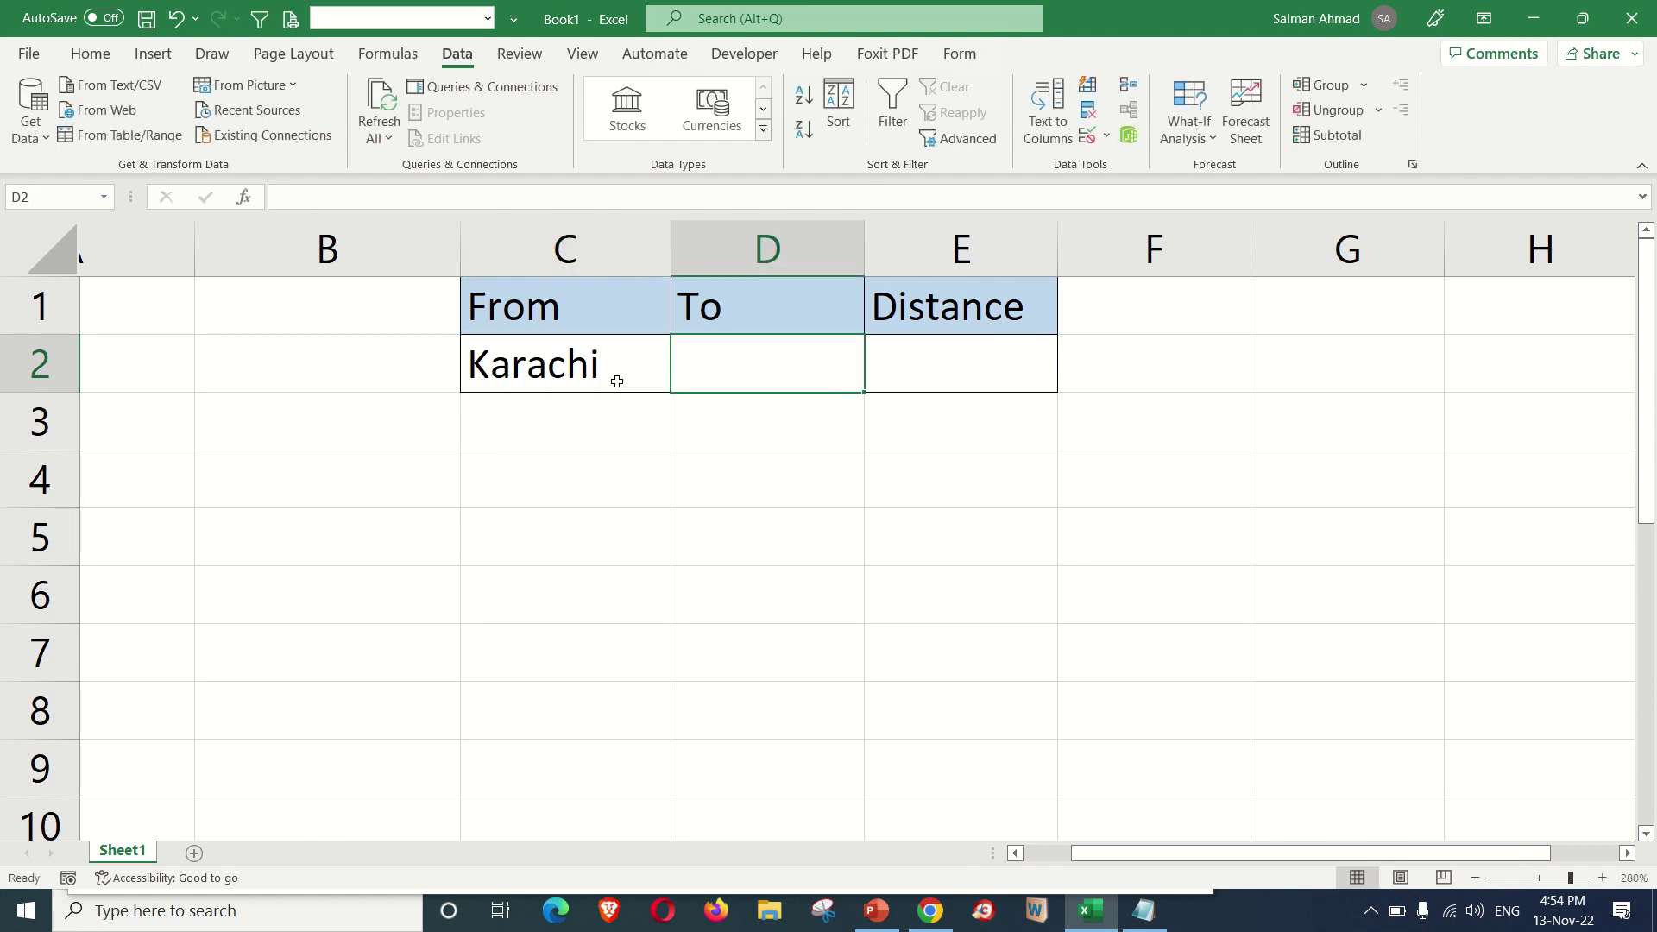
{"action": "type", "text": "Lahore"}
{"action": "key", "text": "Return"}
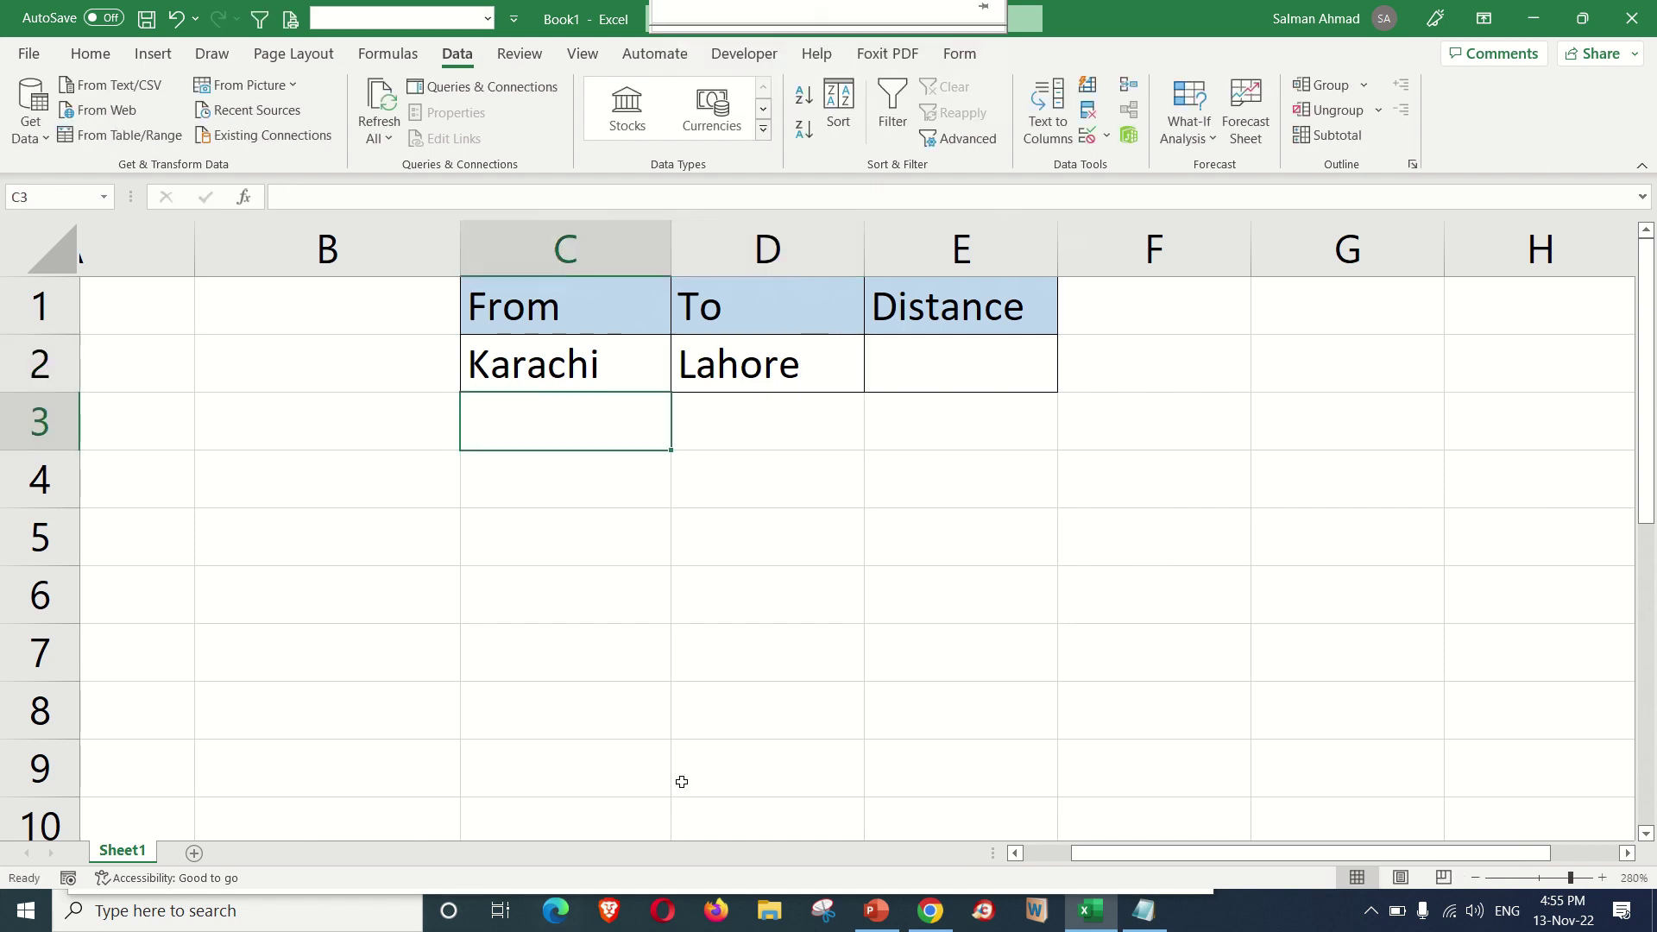
{"action": "left_click", "coordinate": [625, 374]}
Convert Karachi and Lahore in C2:D2 to the Geography data type.
{"action": "left_click_drag", "start_coordinate": [625, 374], "coordinate": [709, 371]}
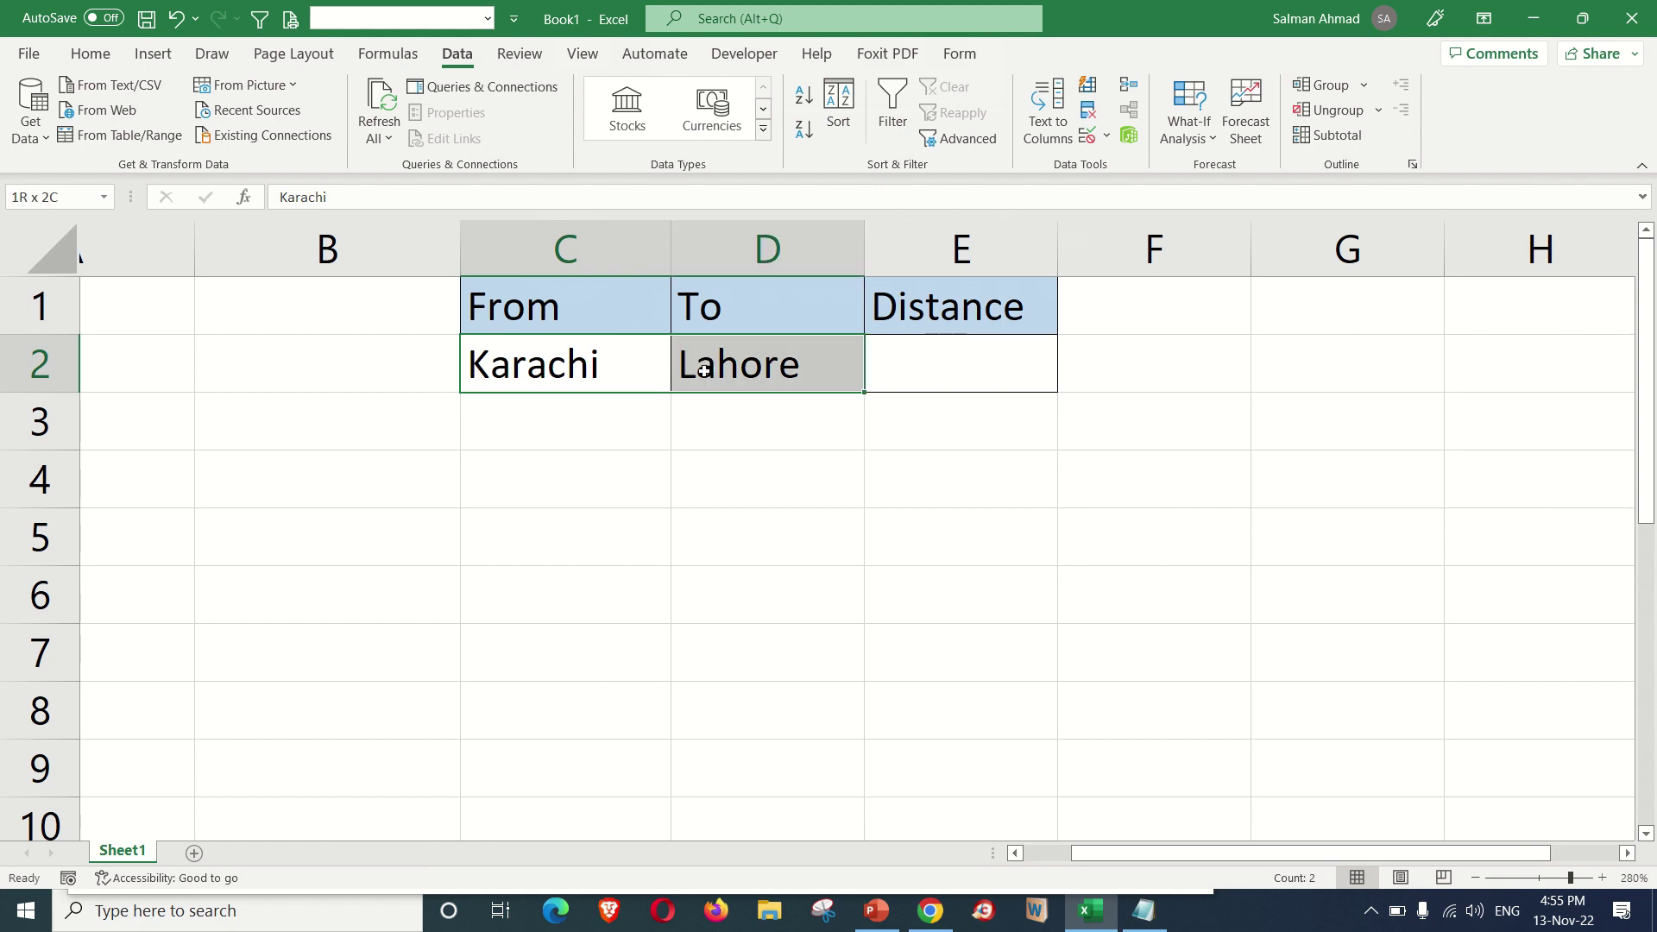
{"action": "left_click", "coordinate": [109, 57]}
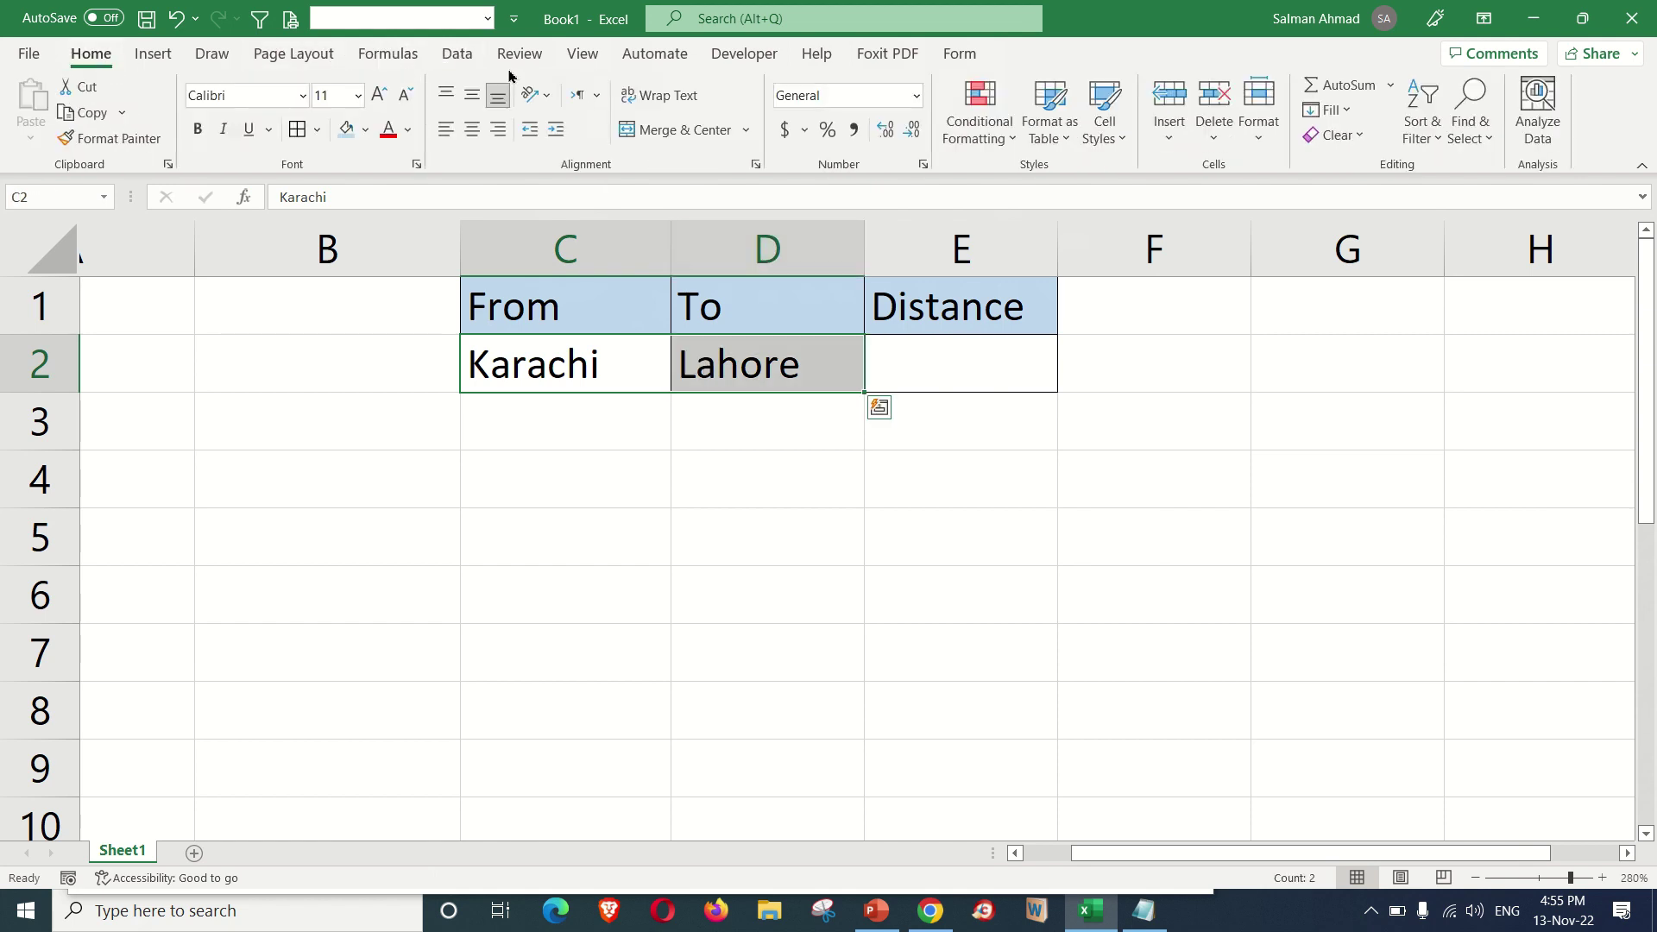
{"action": "left_click", "coordinate": [457, 55]}
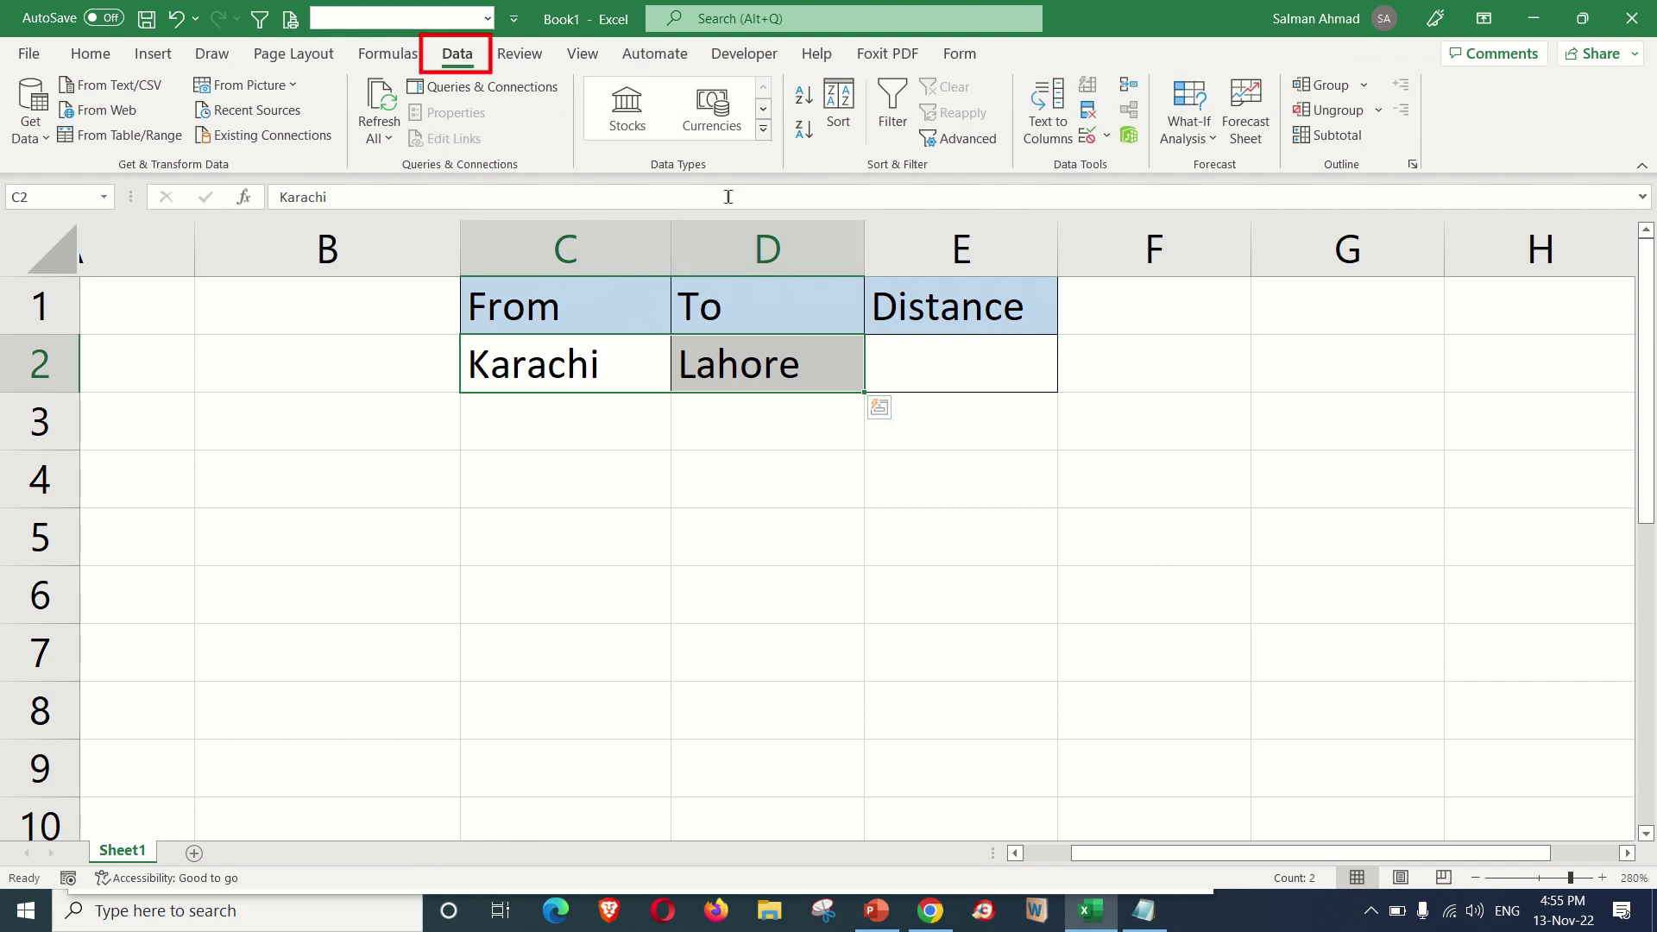
{"action": "left_click", "coordinate": [763, 128]}
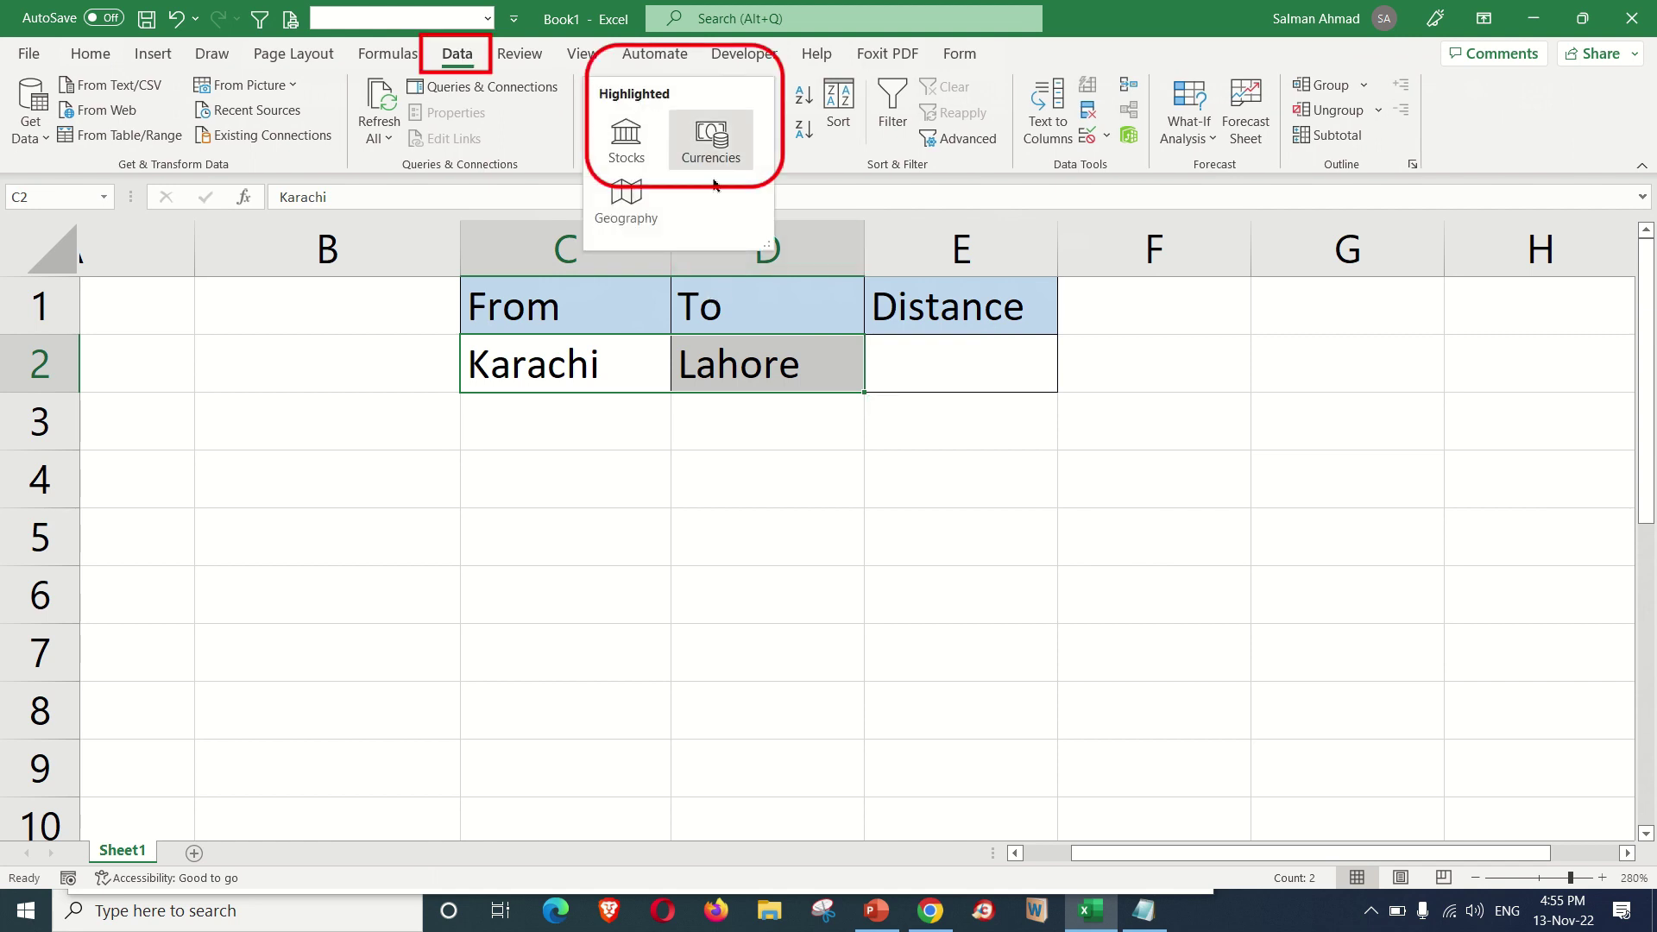
{"action": "left_click", "coordinate": [633, 201]}
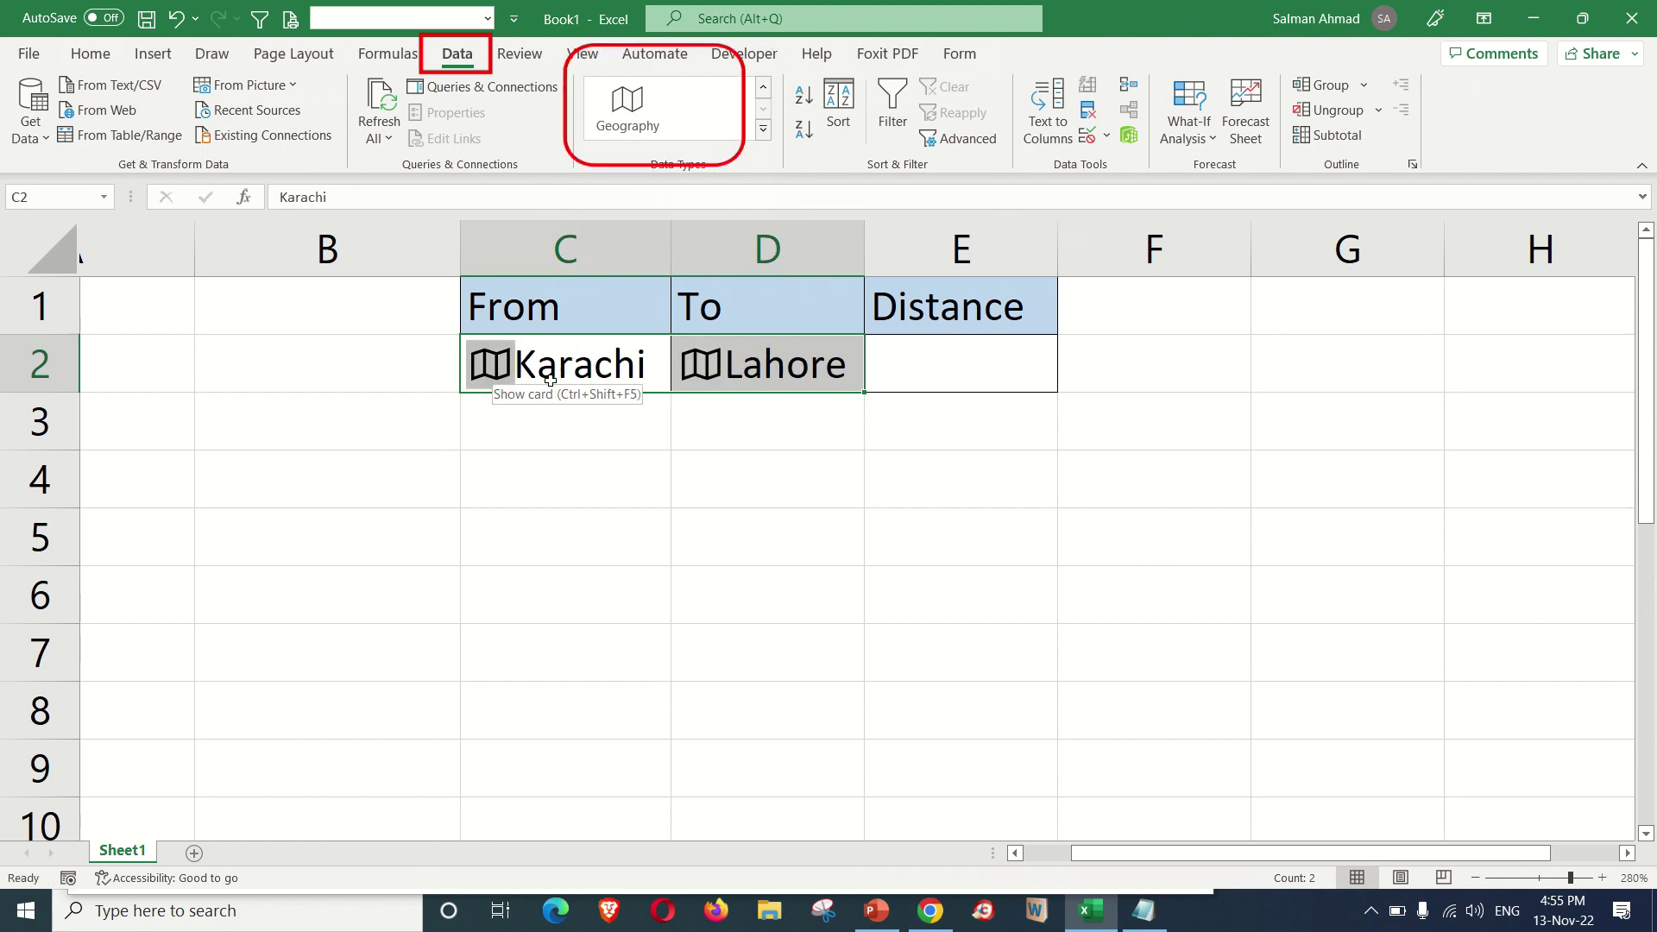
View the Karachi Geography data card, then close it.
{"action": "left_click", "coordinate": [759, 423]}
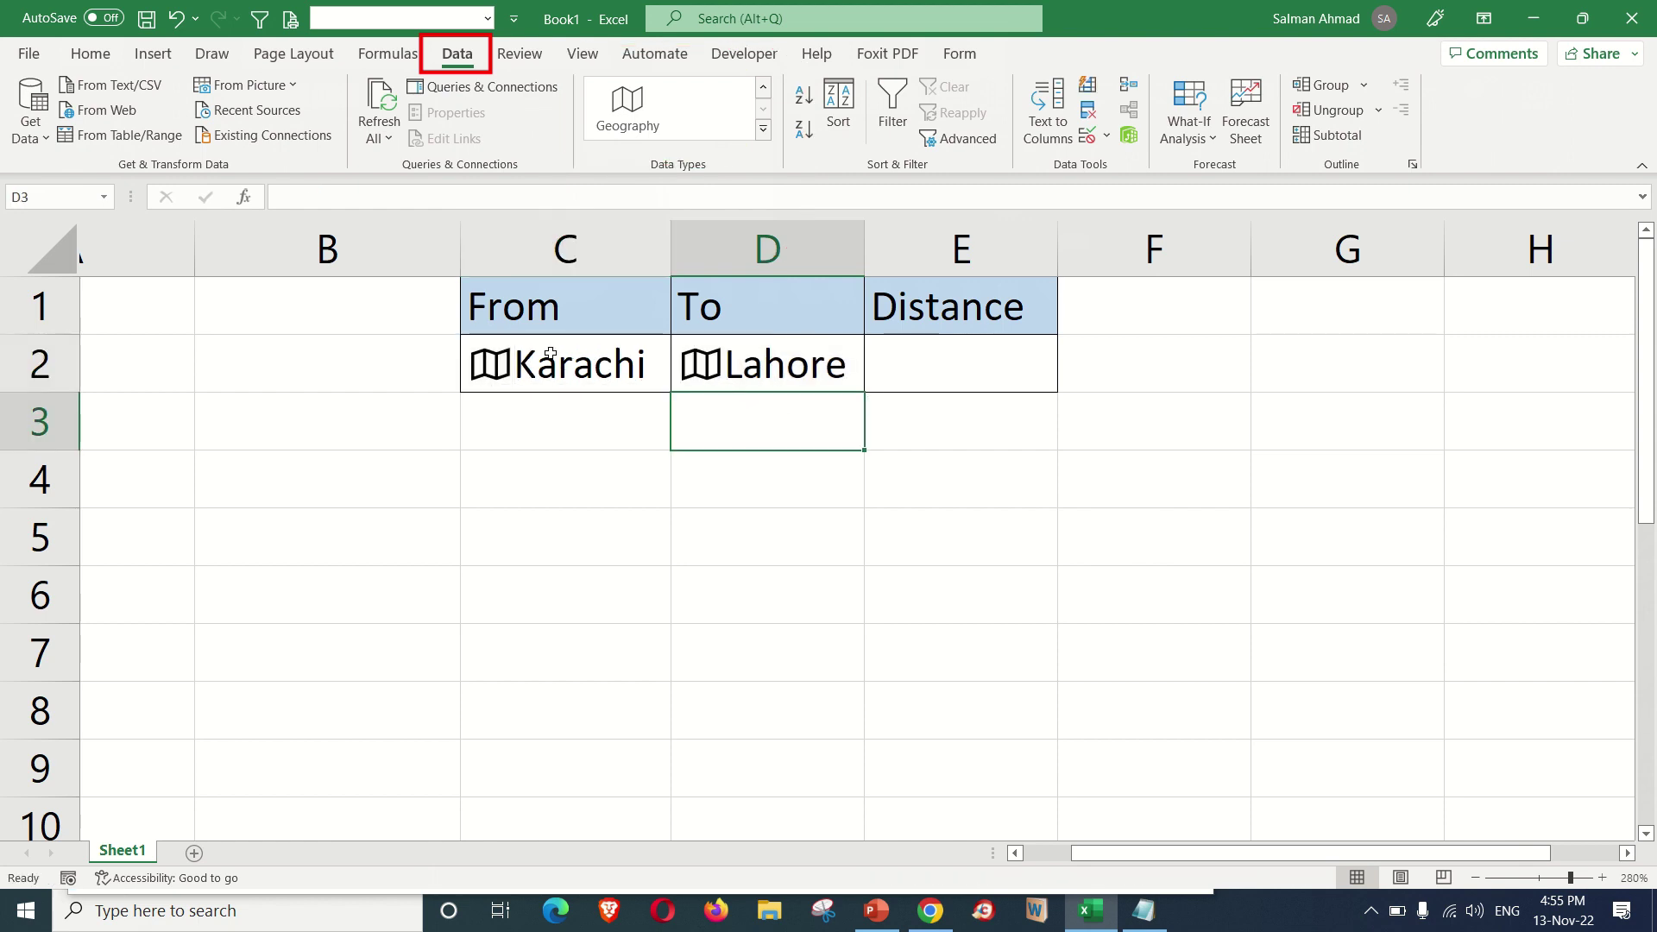
{"action": "left_click", "coordinate": [502, 378]}
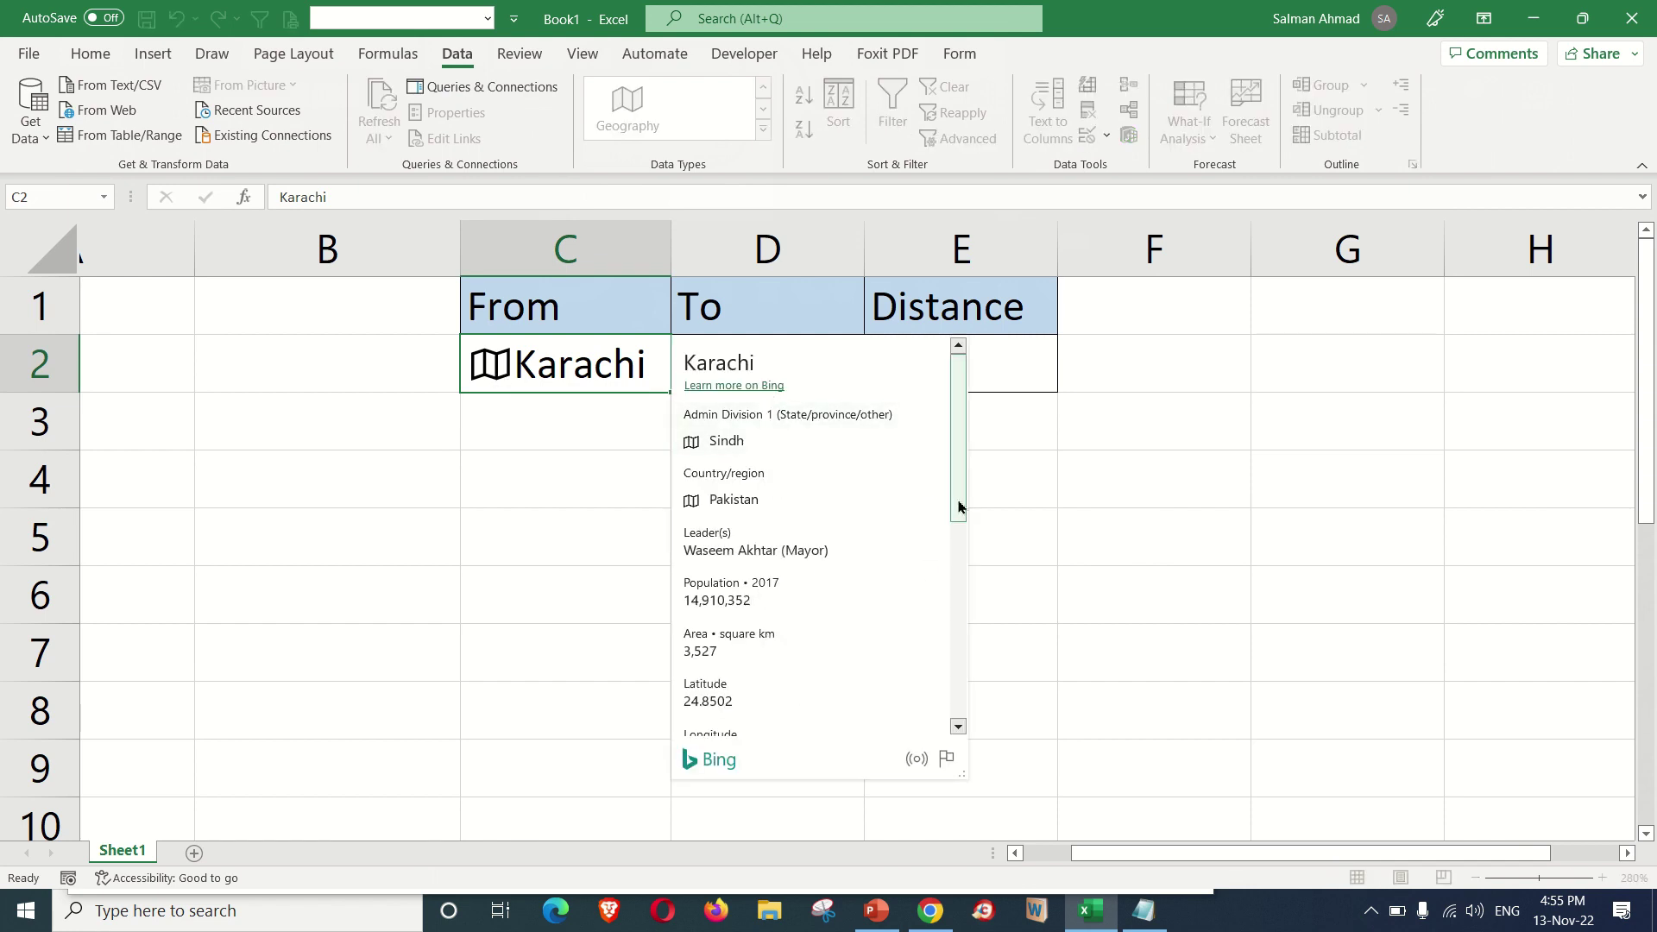
{"action": "mouse_move", "coordinate": [959, 512]}
{"action": "left_mouse_down"}
{"action": "mouse_move", "coordinate": [960, 589]}
{"action": "mouse_move", "coordinate": [960, 482]}
{"action": "left_mouse_up"}
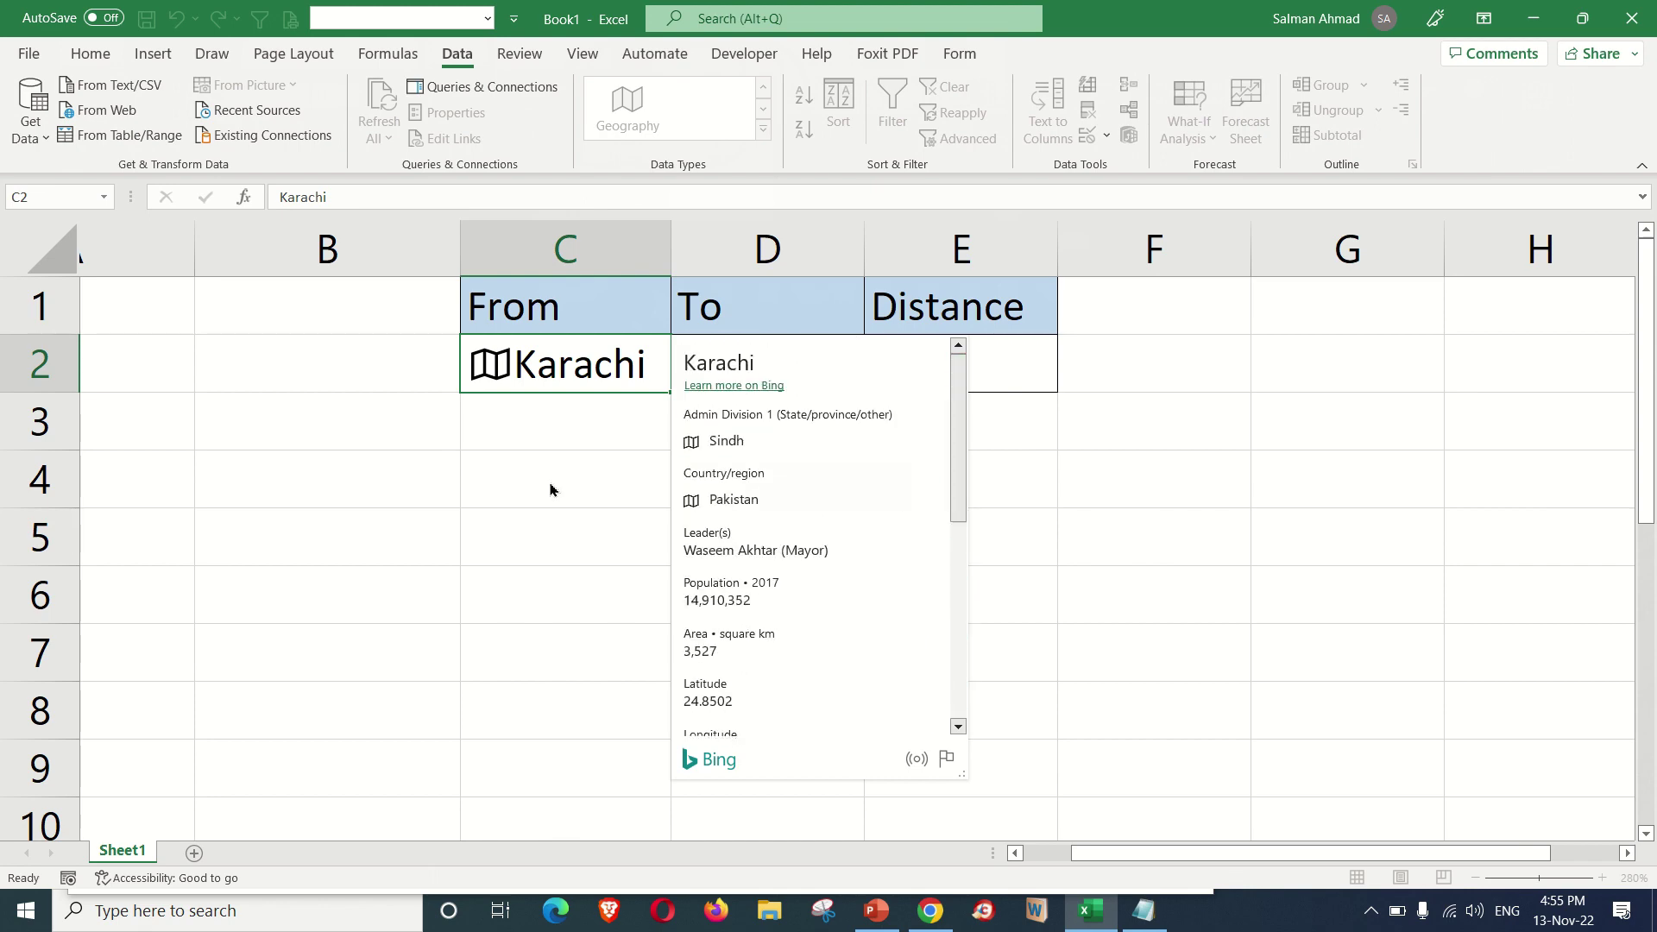
{"action": "key", "text": "Escape"}
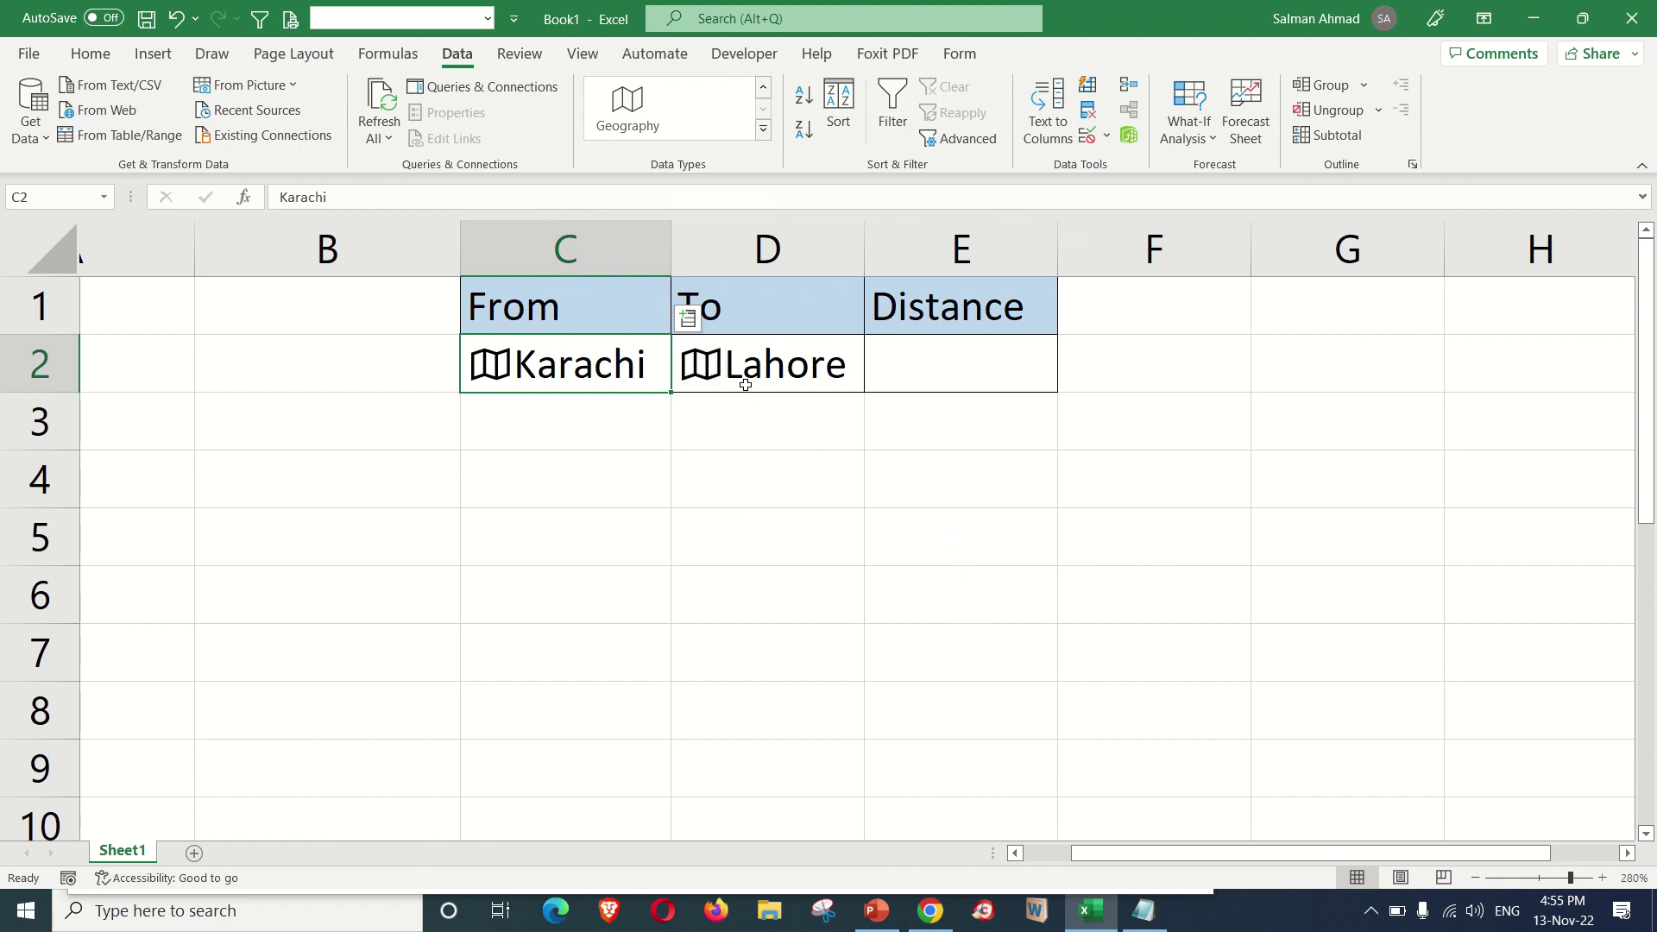
{"action": "left_click", "coordinate": [958, 385]}
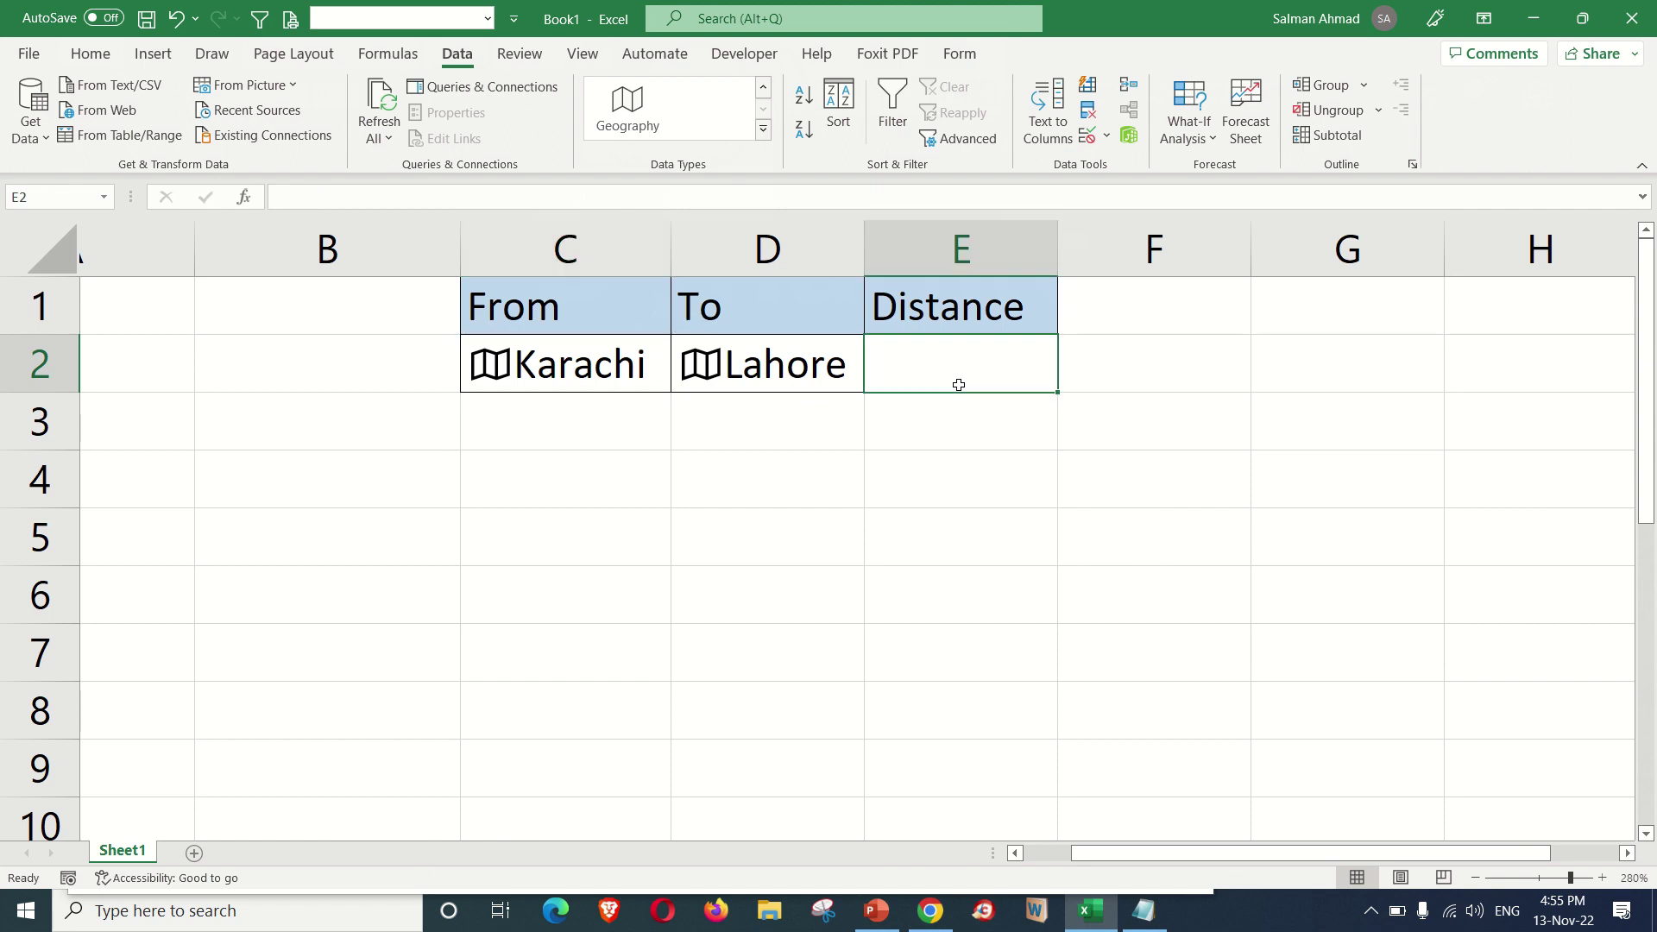
{"action": "left_click", "coordinate": [592, 611]}
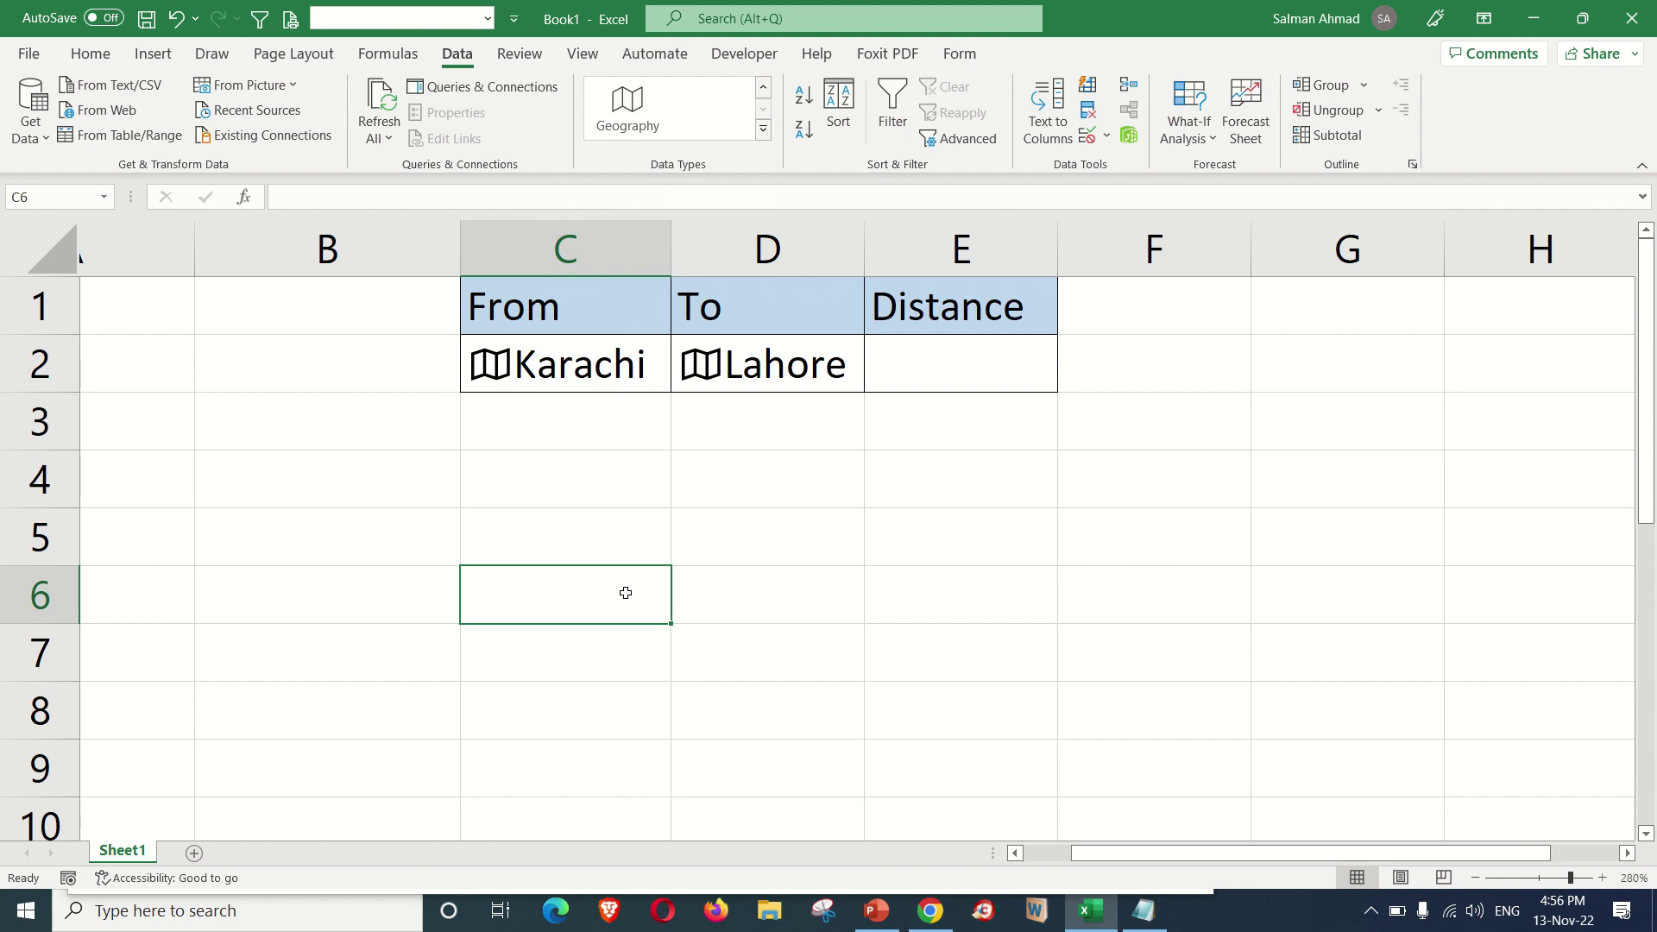
{"action": "right_click", "coordinate": [625, 593]}
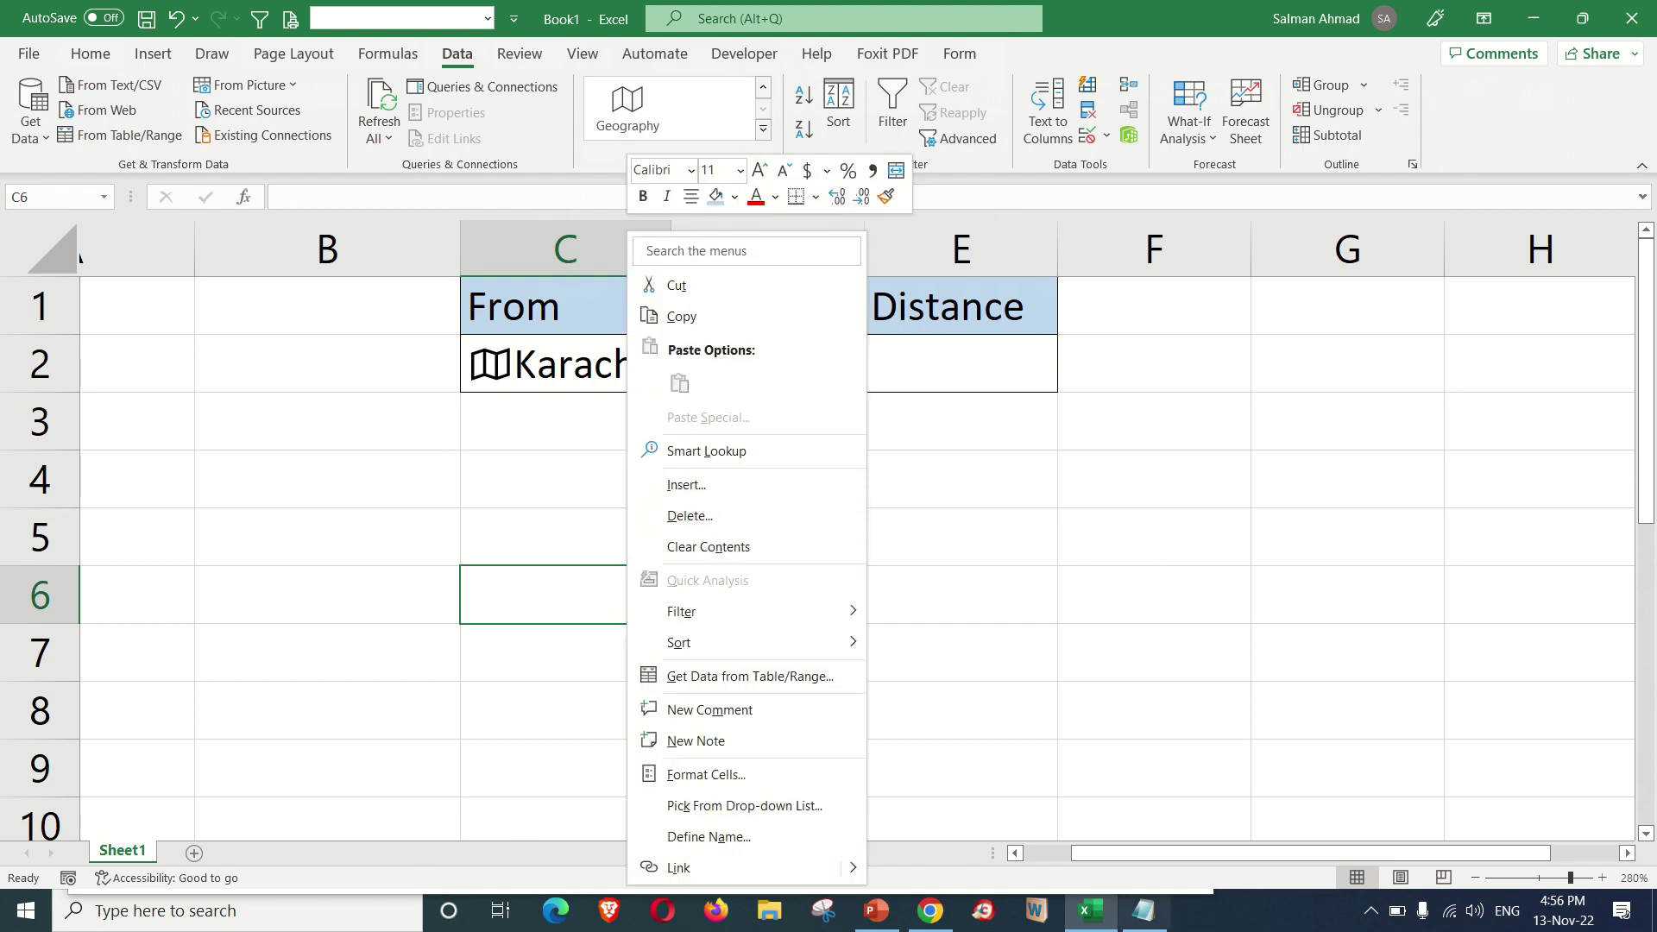
{"action": "left_click", "coordinate": [1153, 913]}
Copy the From/To LAMBDA formula from Notepad and paste it as text into C6.
{"action": "left_click", "coordinate": [1153, 913]}
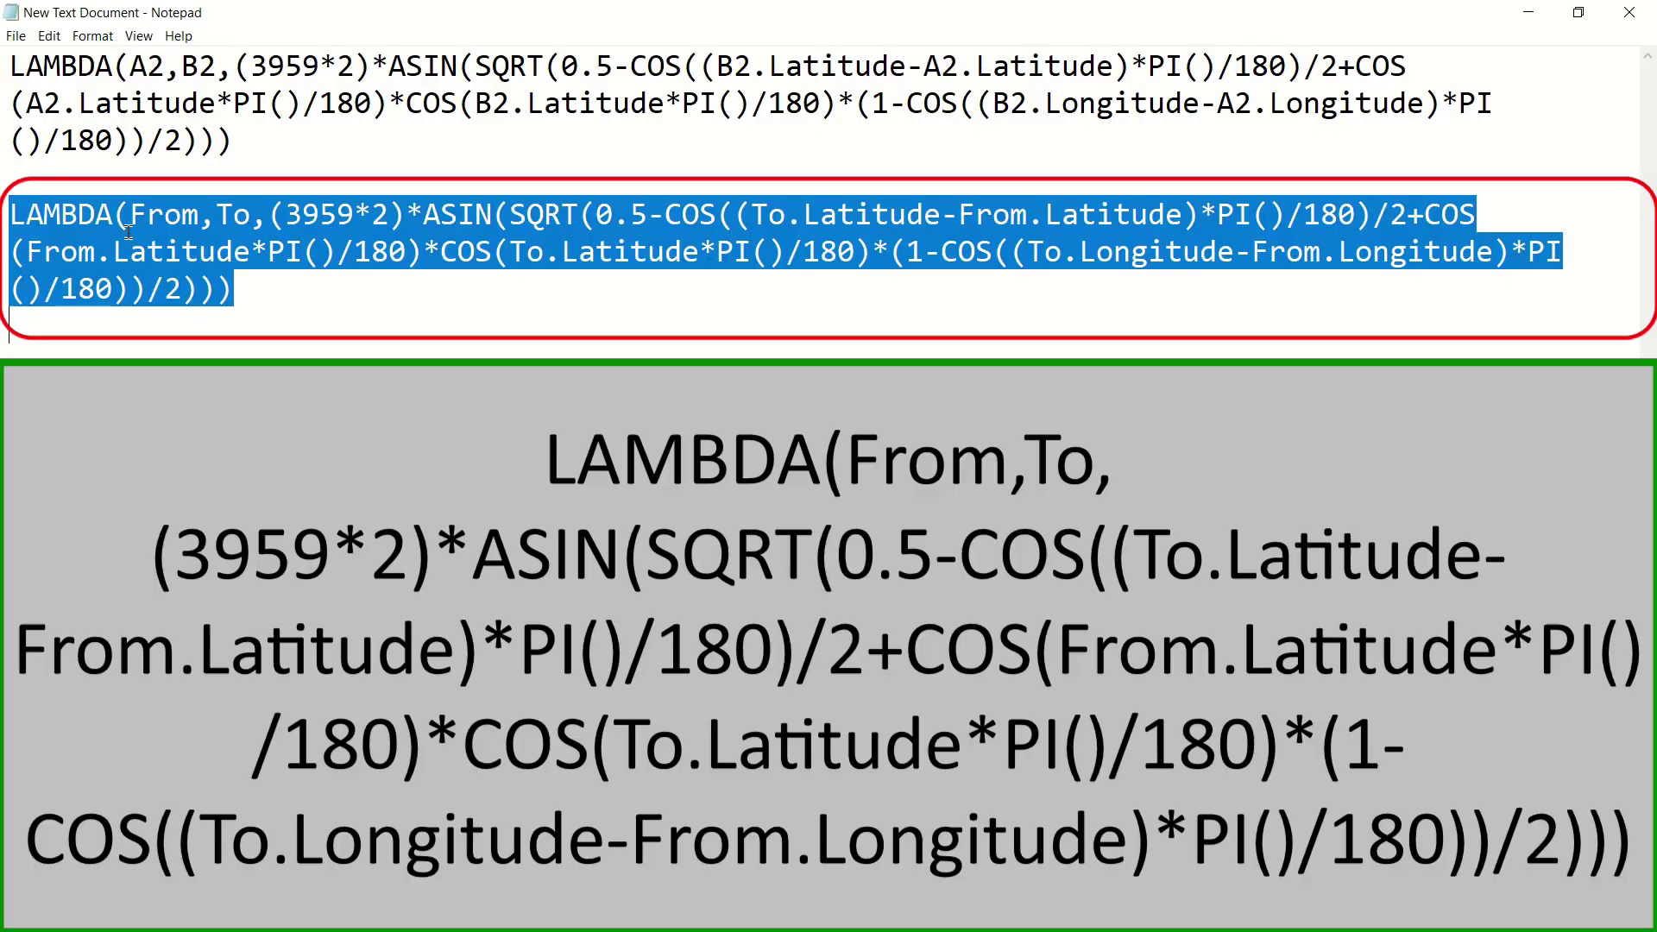
{"action": "right_click", "coordinate": [146, 229]}
{"action": "left_click", "coordinate": [200, 291]}
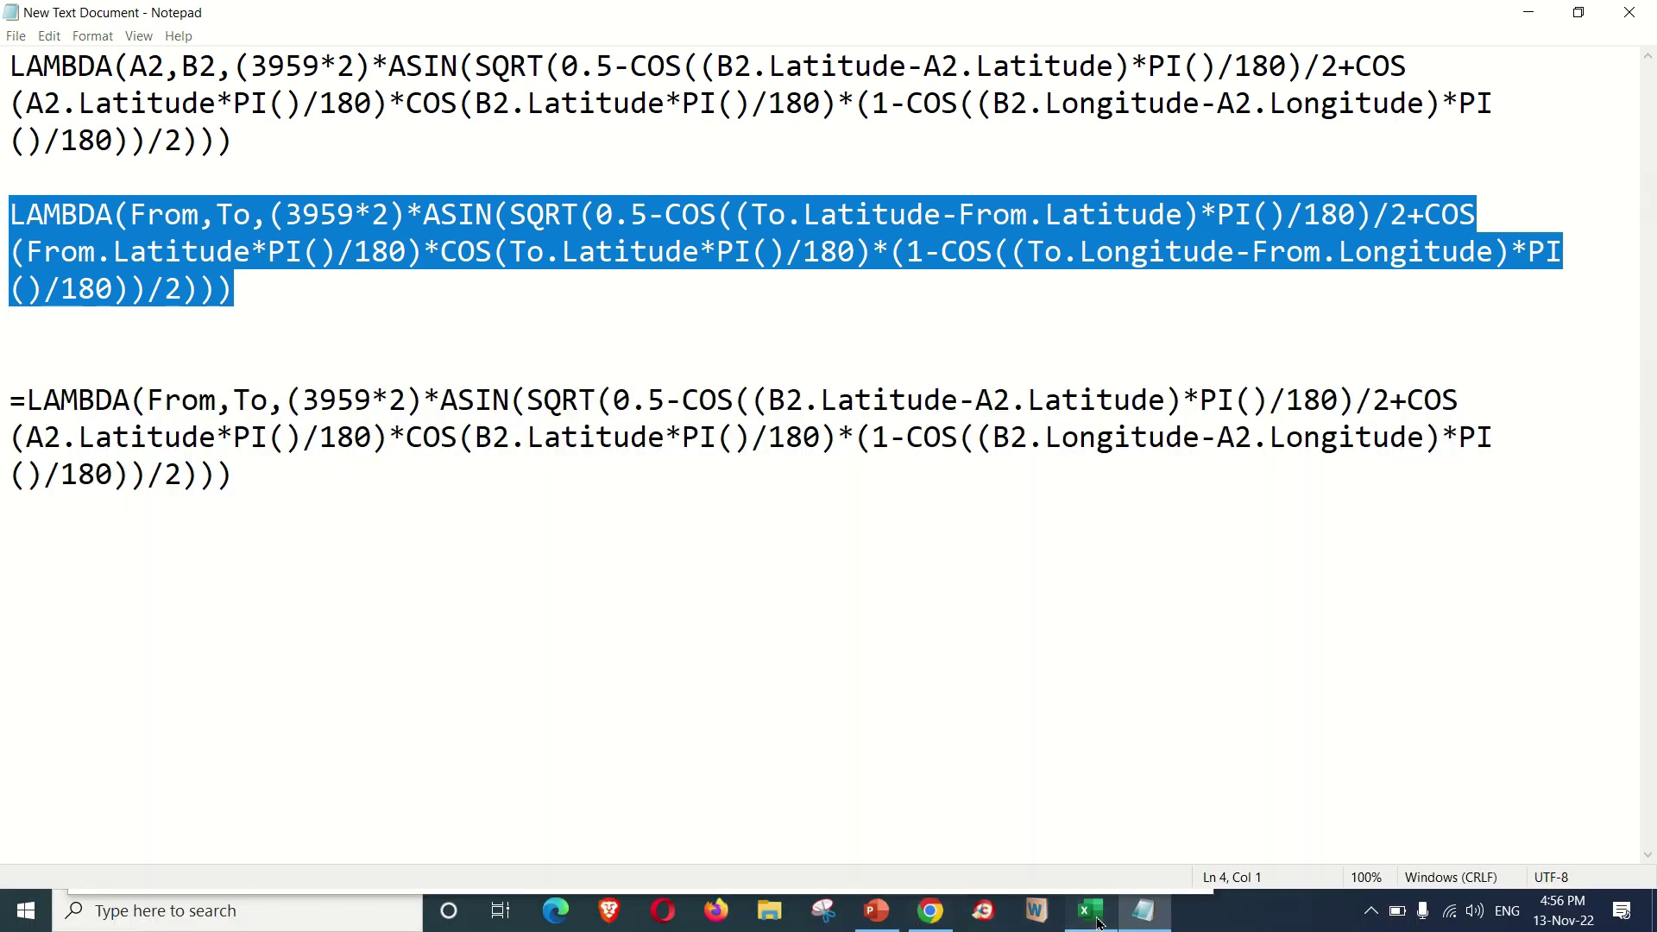
{"action": "left_click", "coordinate": [1090, 910]}
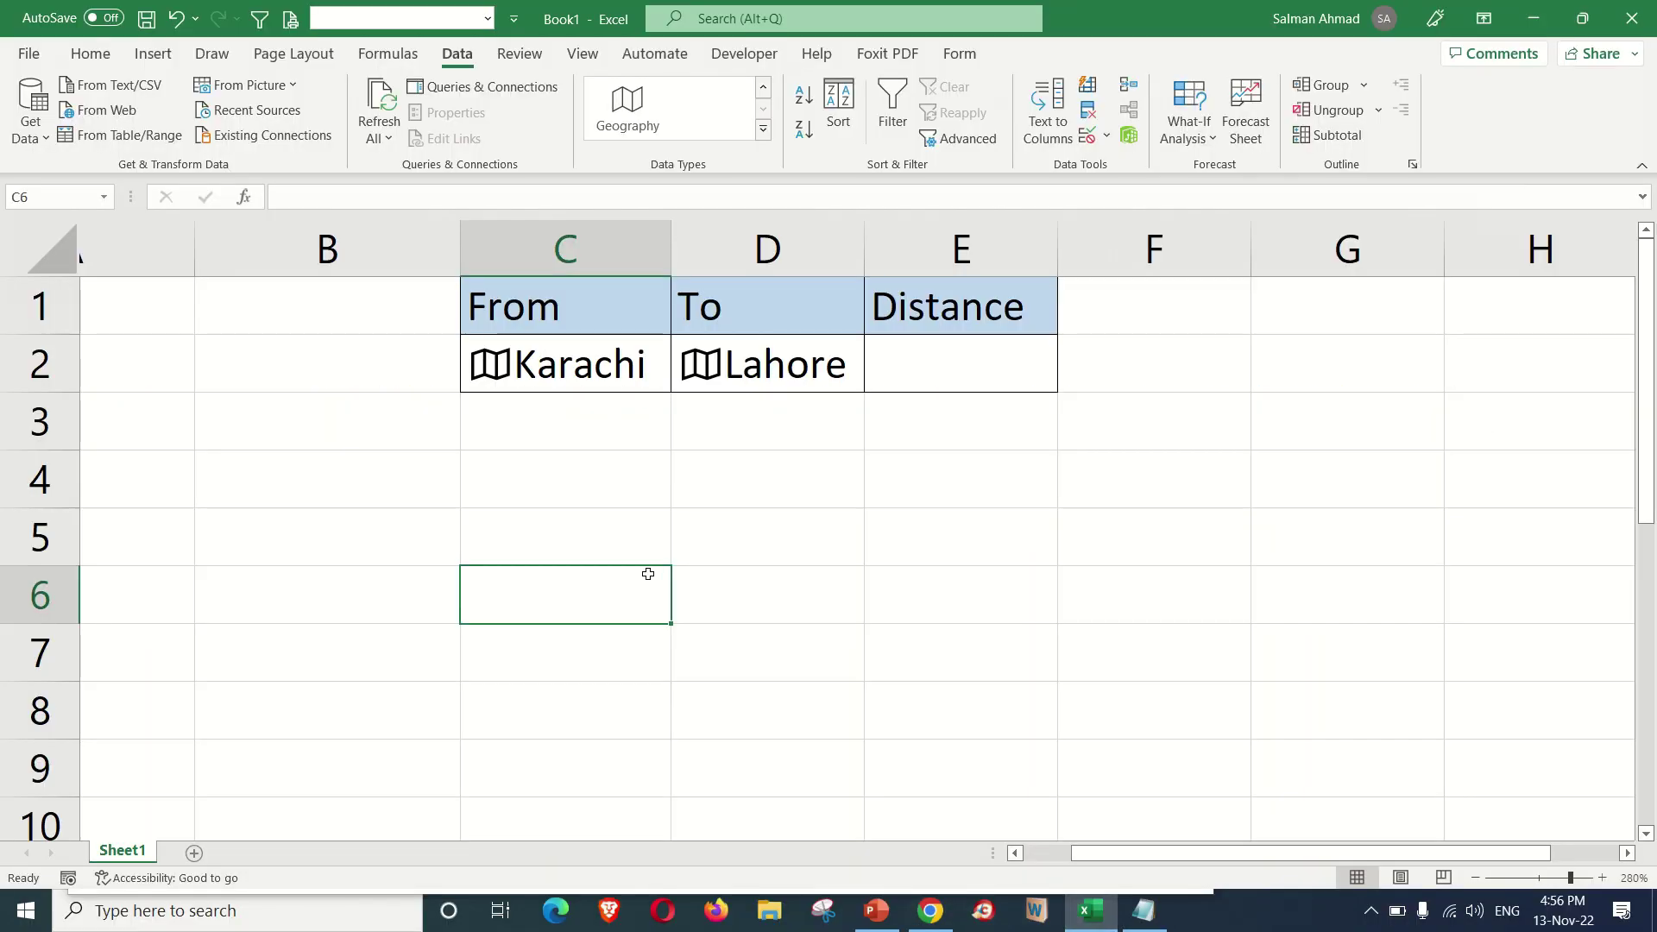
{"action": "right_click", "coordinate": [580, 598]}
{"action": "left_click", "coordinate": [634, 383]}
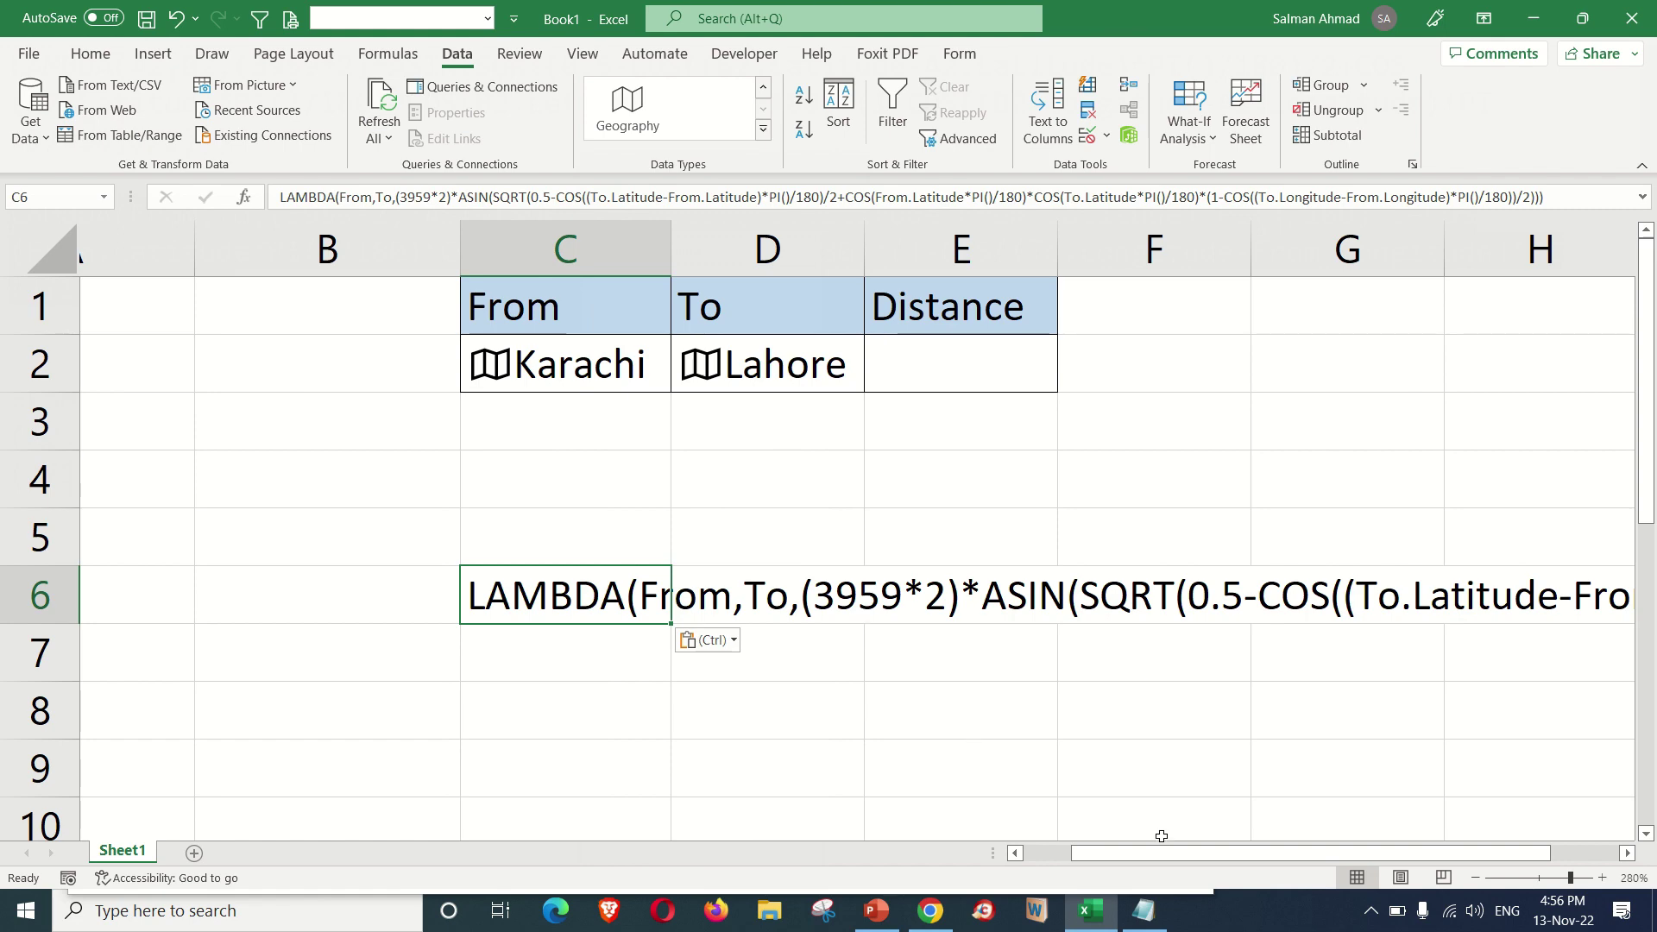
Reselect the second LAMBDA formula in Notepad, then return to Excel.
{"action": "left_click_drag", "start_coordinate": [1166, 853], "coordinate": [1373, 863]}
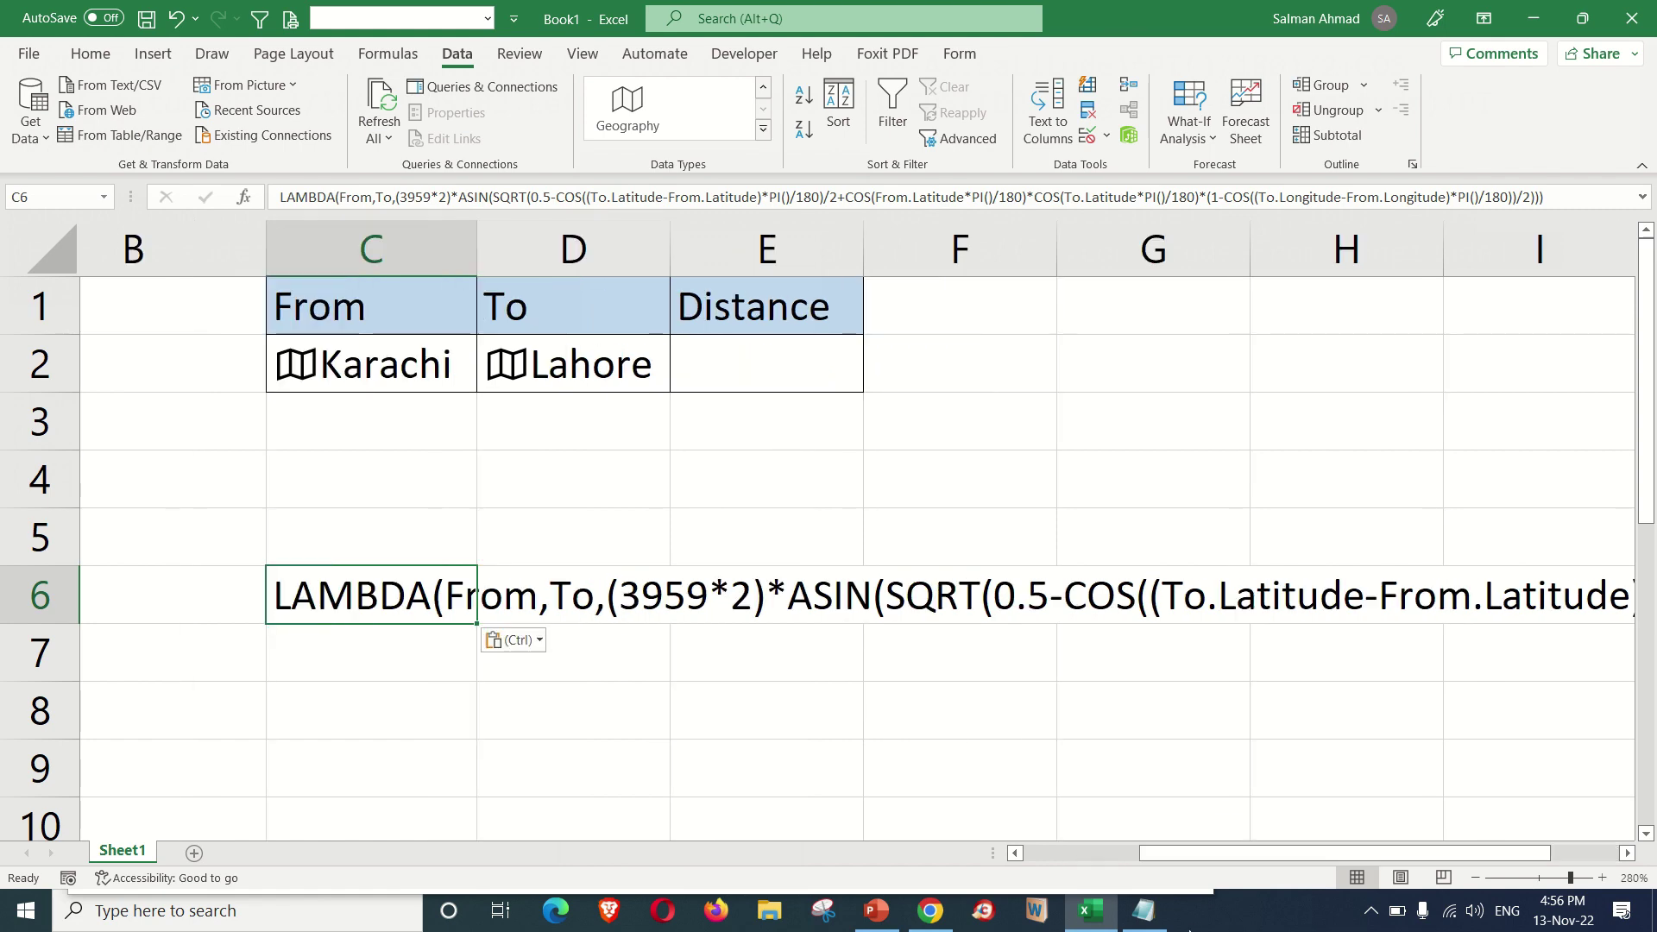
{"action": "left_click", "coordinate": [1144, 911]}
{"action": "left_click", "coordinate": [253, 268]}
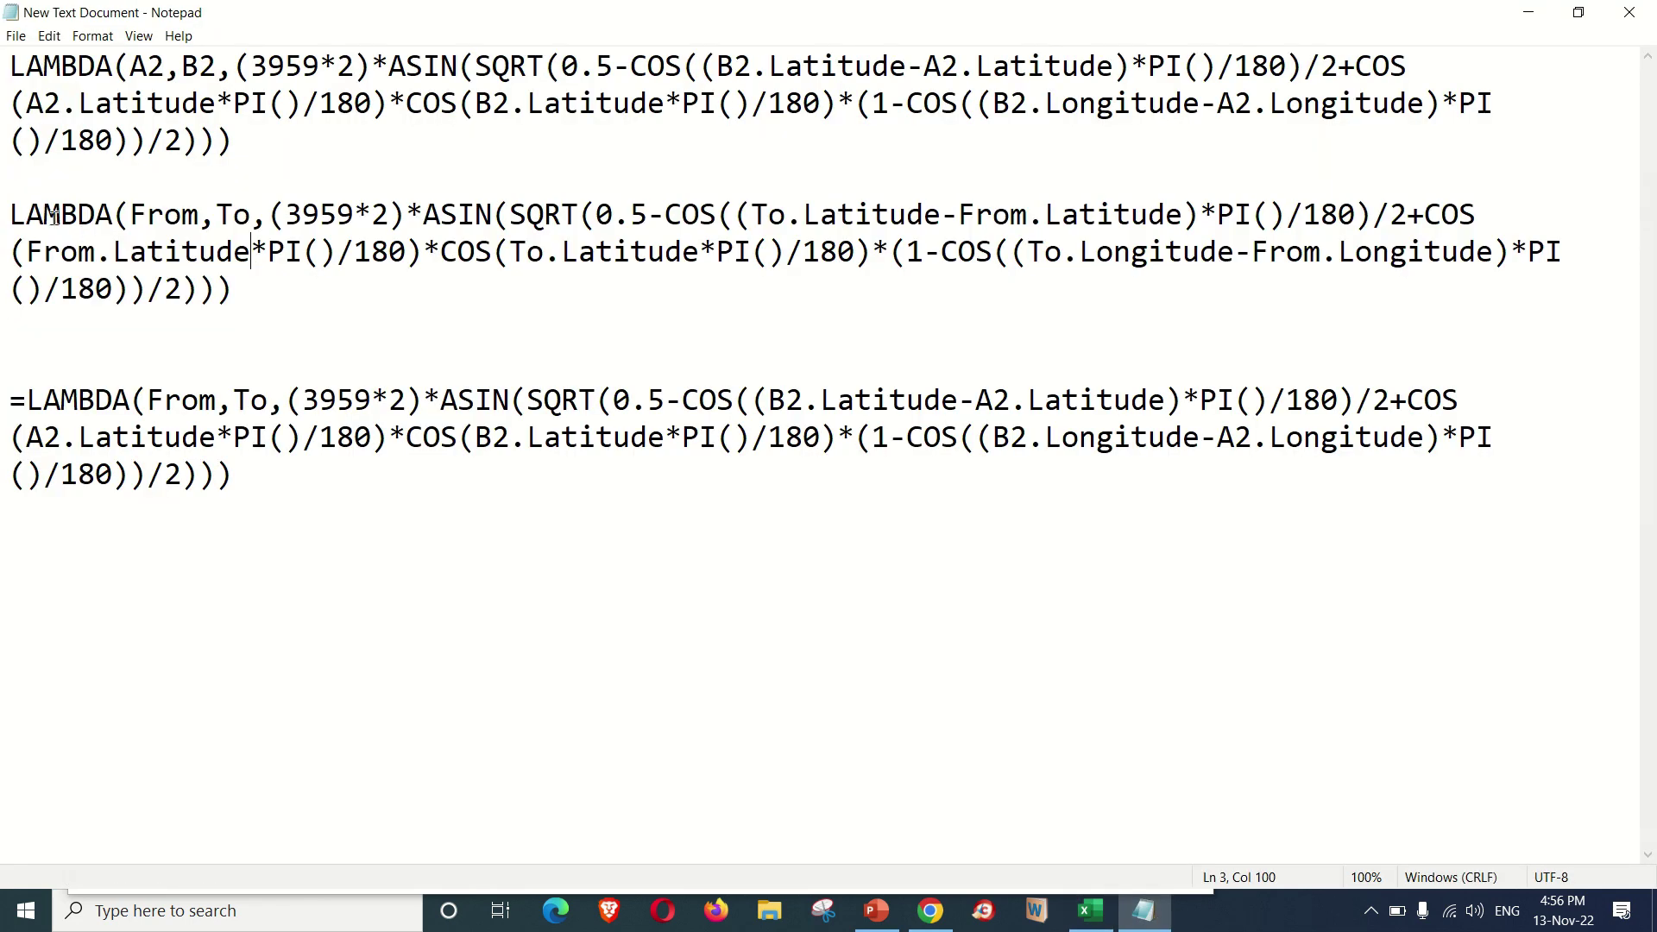
{"action": "left_click_drag", "start_coordinate": [19, 205], "coordinate": [293, 280]}
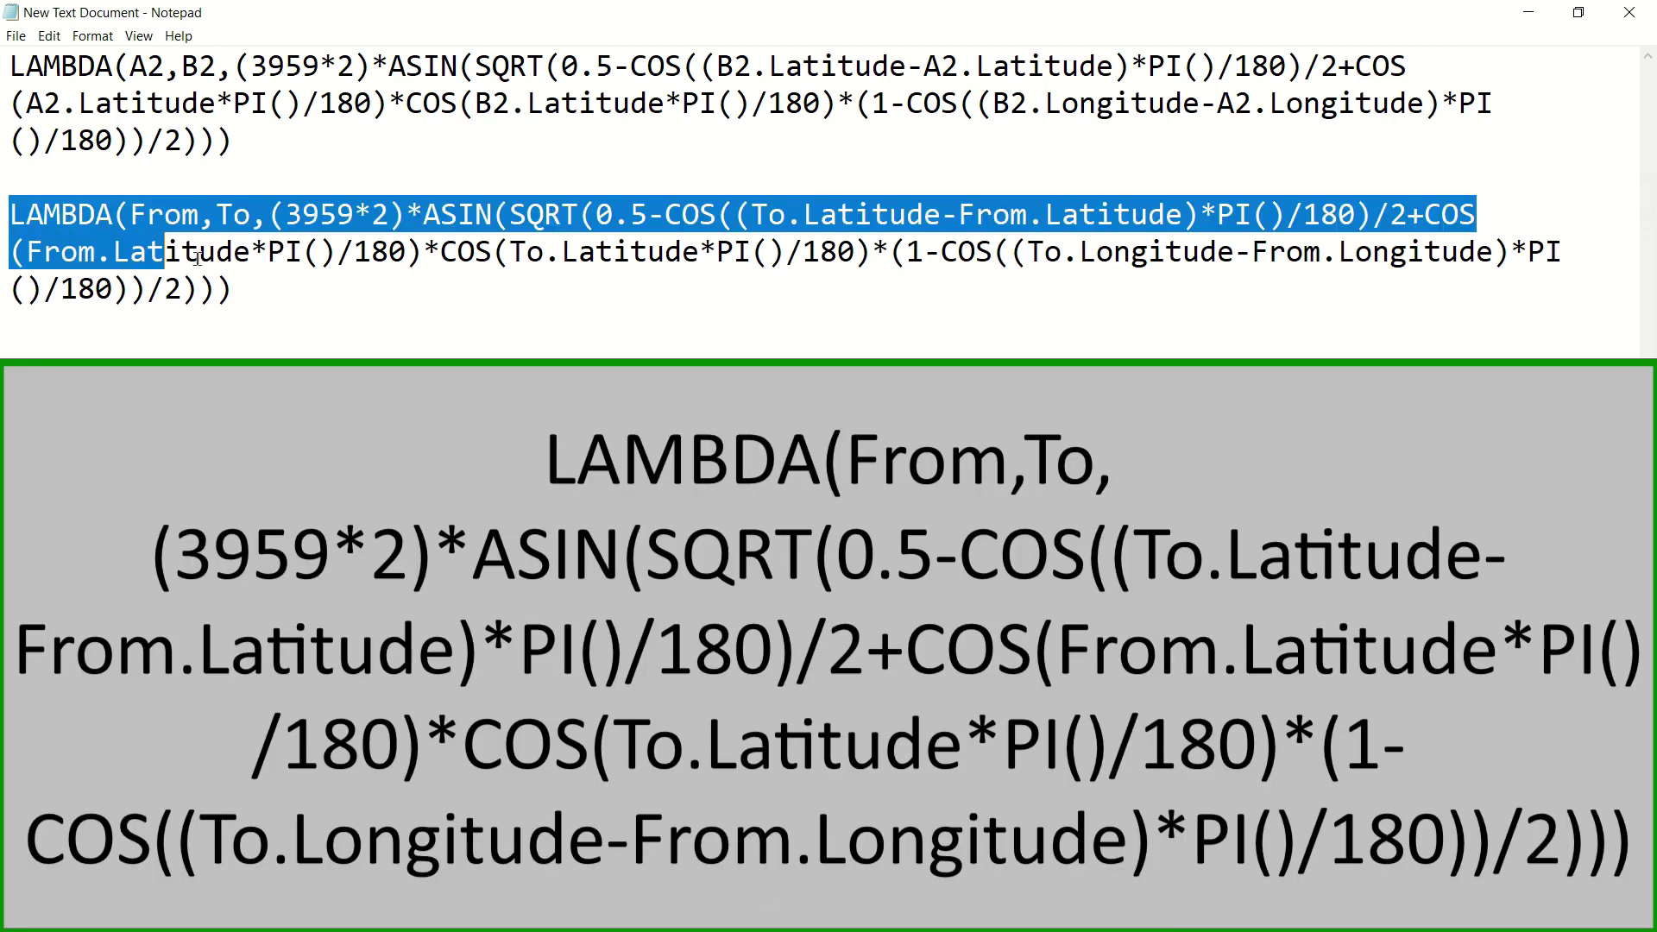
{"action": "left_click", "coordinate": [317, 290]}
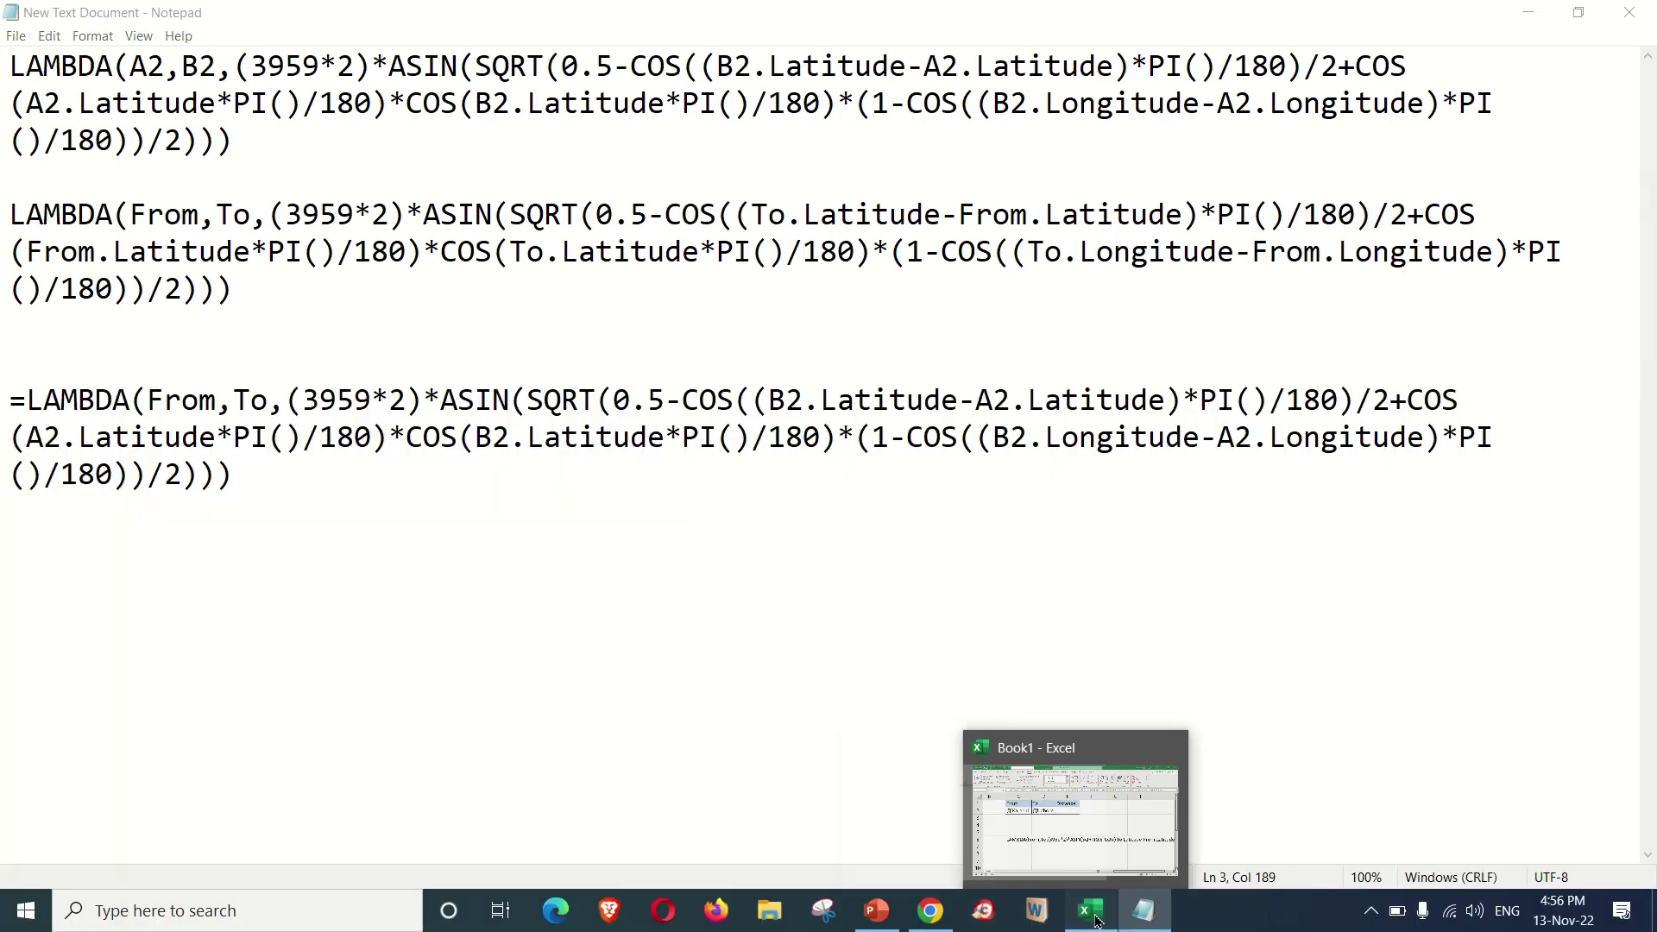
{"action": "left_click", "coordinate": [959, 681]}
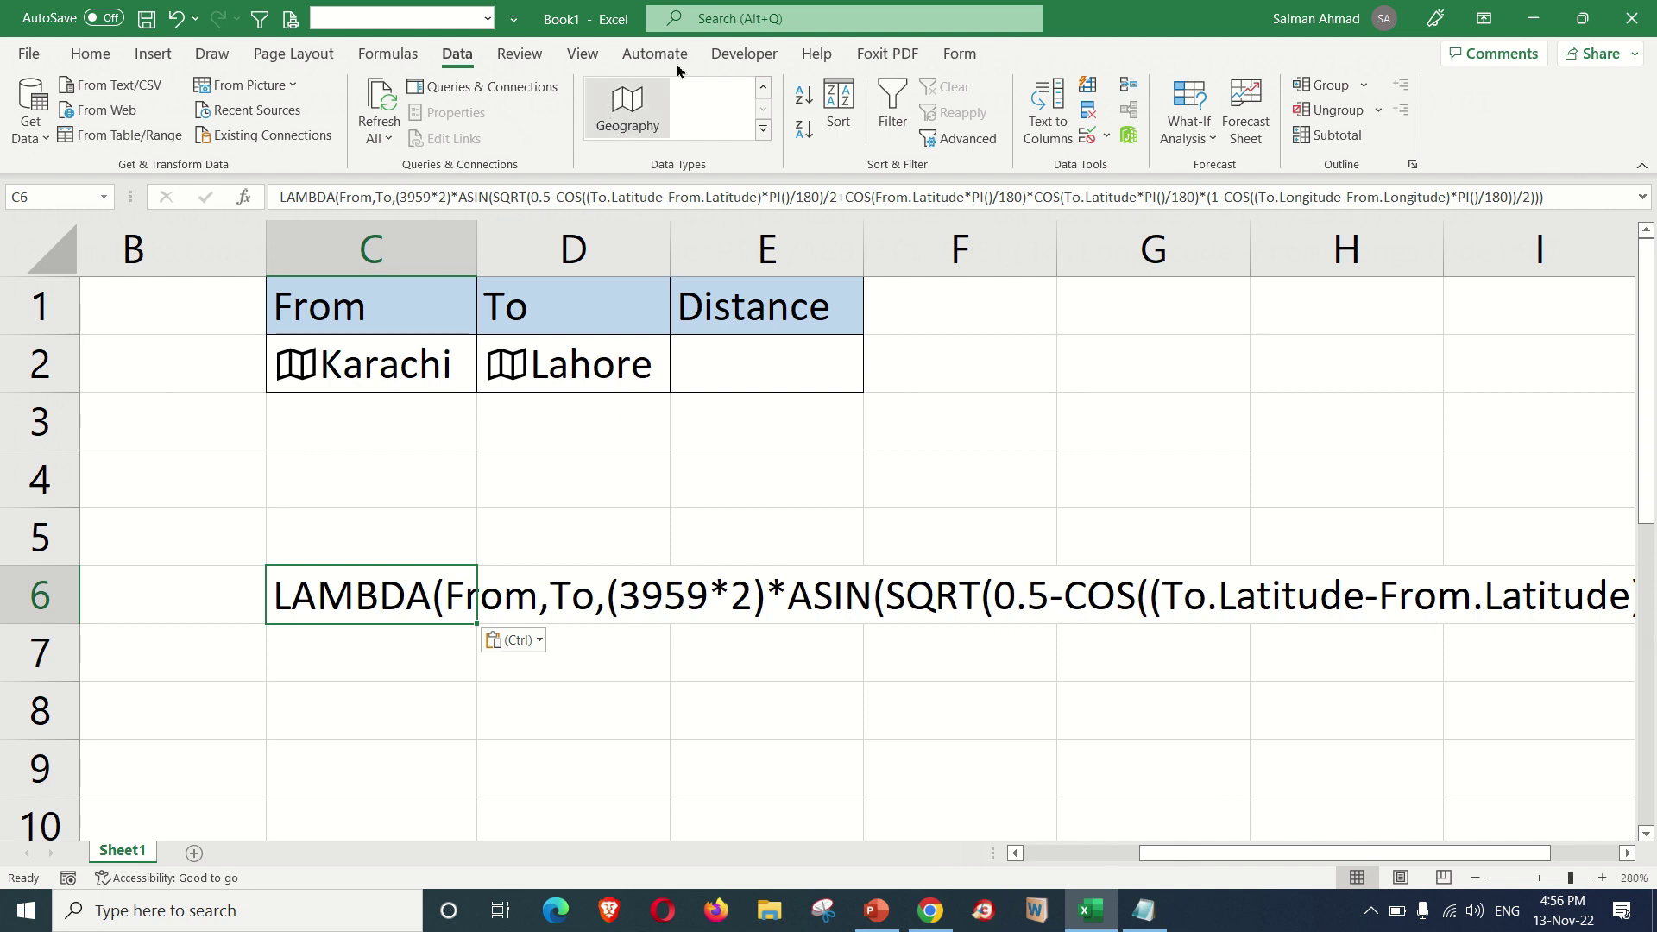
Define the name DistanceCittiesMiles in Name Manager, referring to the pasted LAMBDA formula.
{"action": "left_click", "coordinate": [388, 53]}
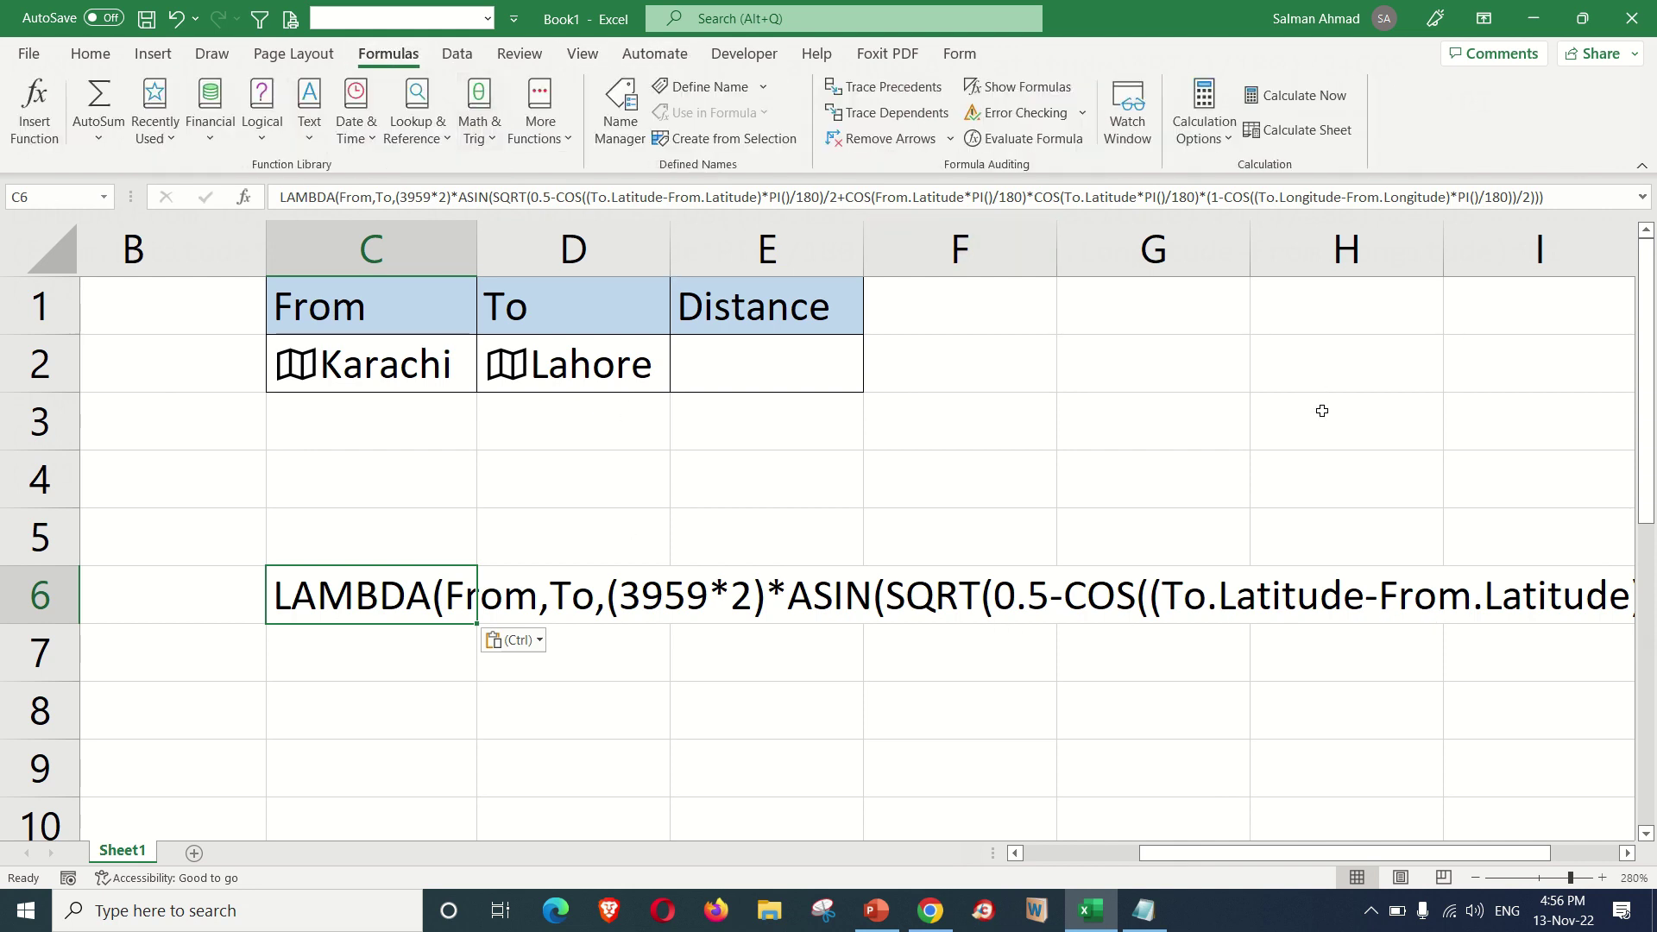
{"action": "left_click", "coordinate": [632, 135]}
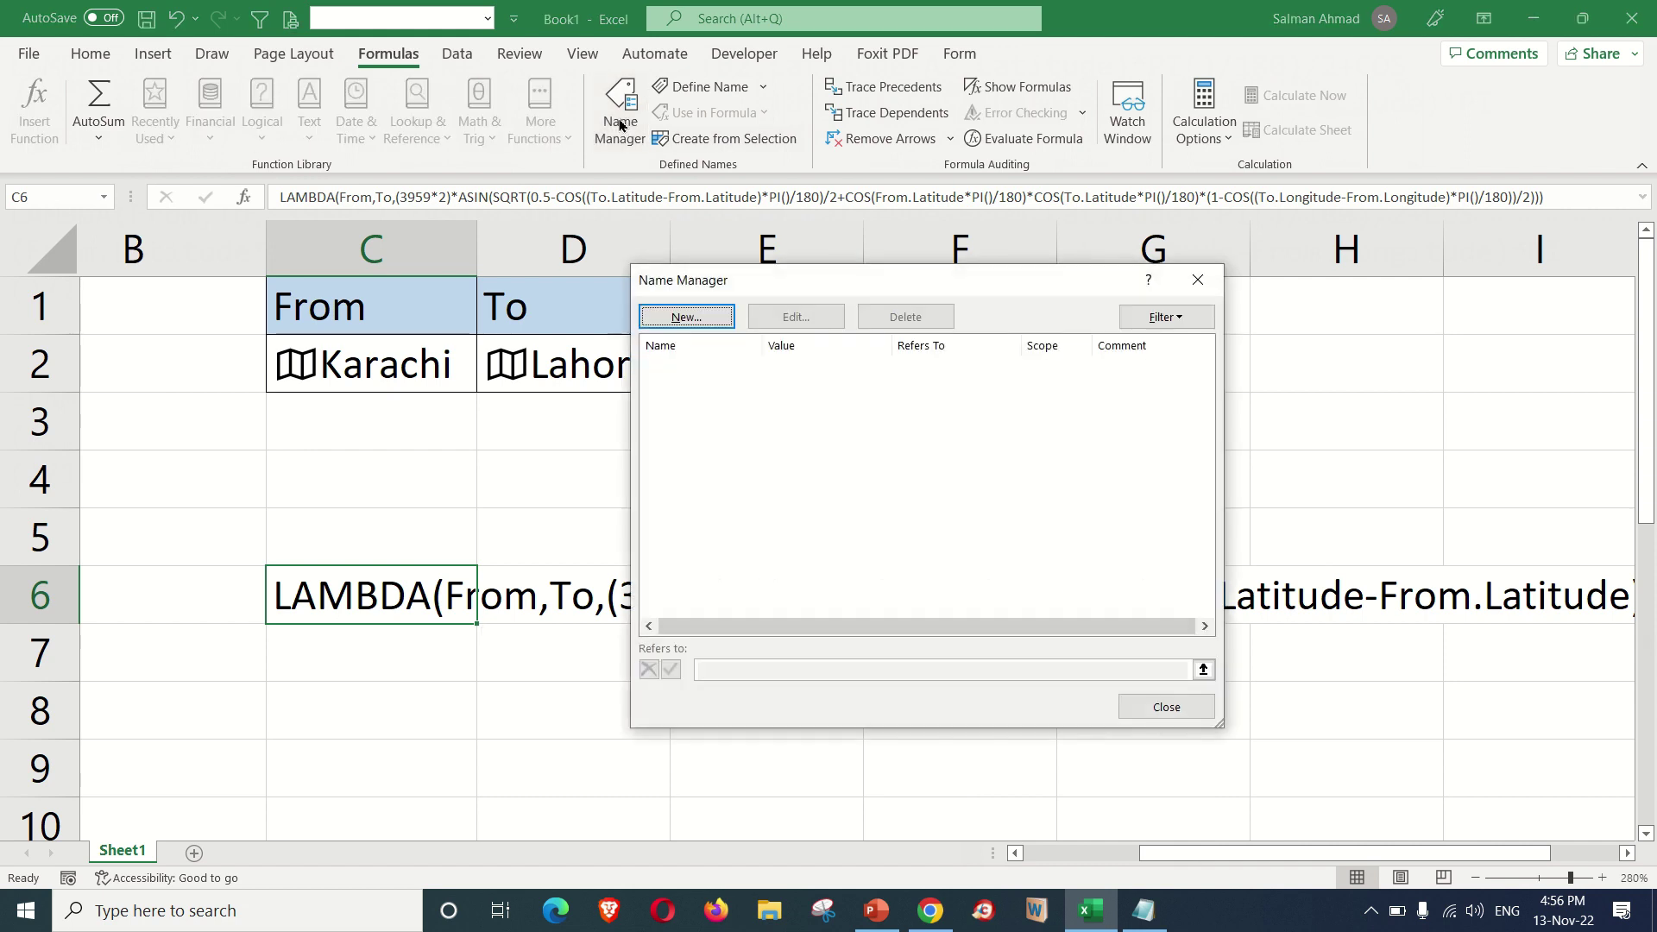
{"action": "left_click", "coordinate": [687, 316]}
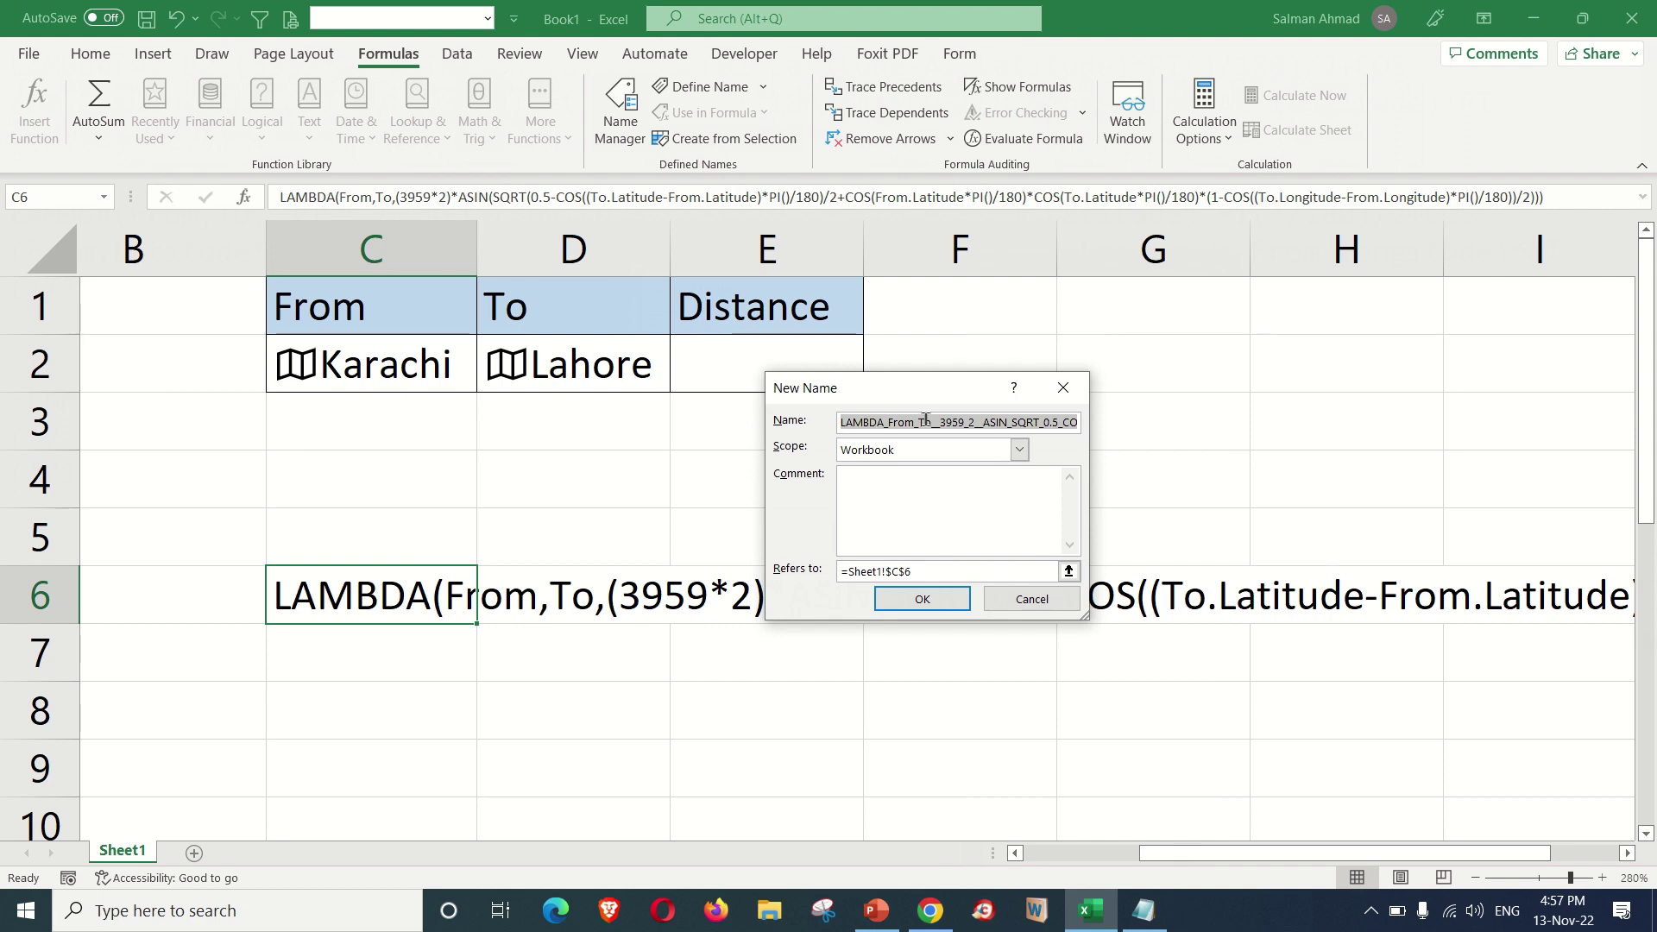
{"action": "type", "text": "D"}
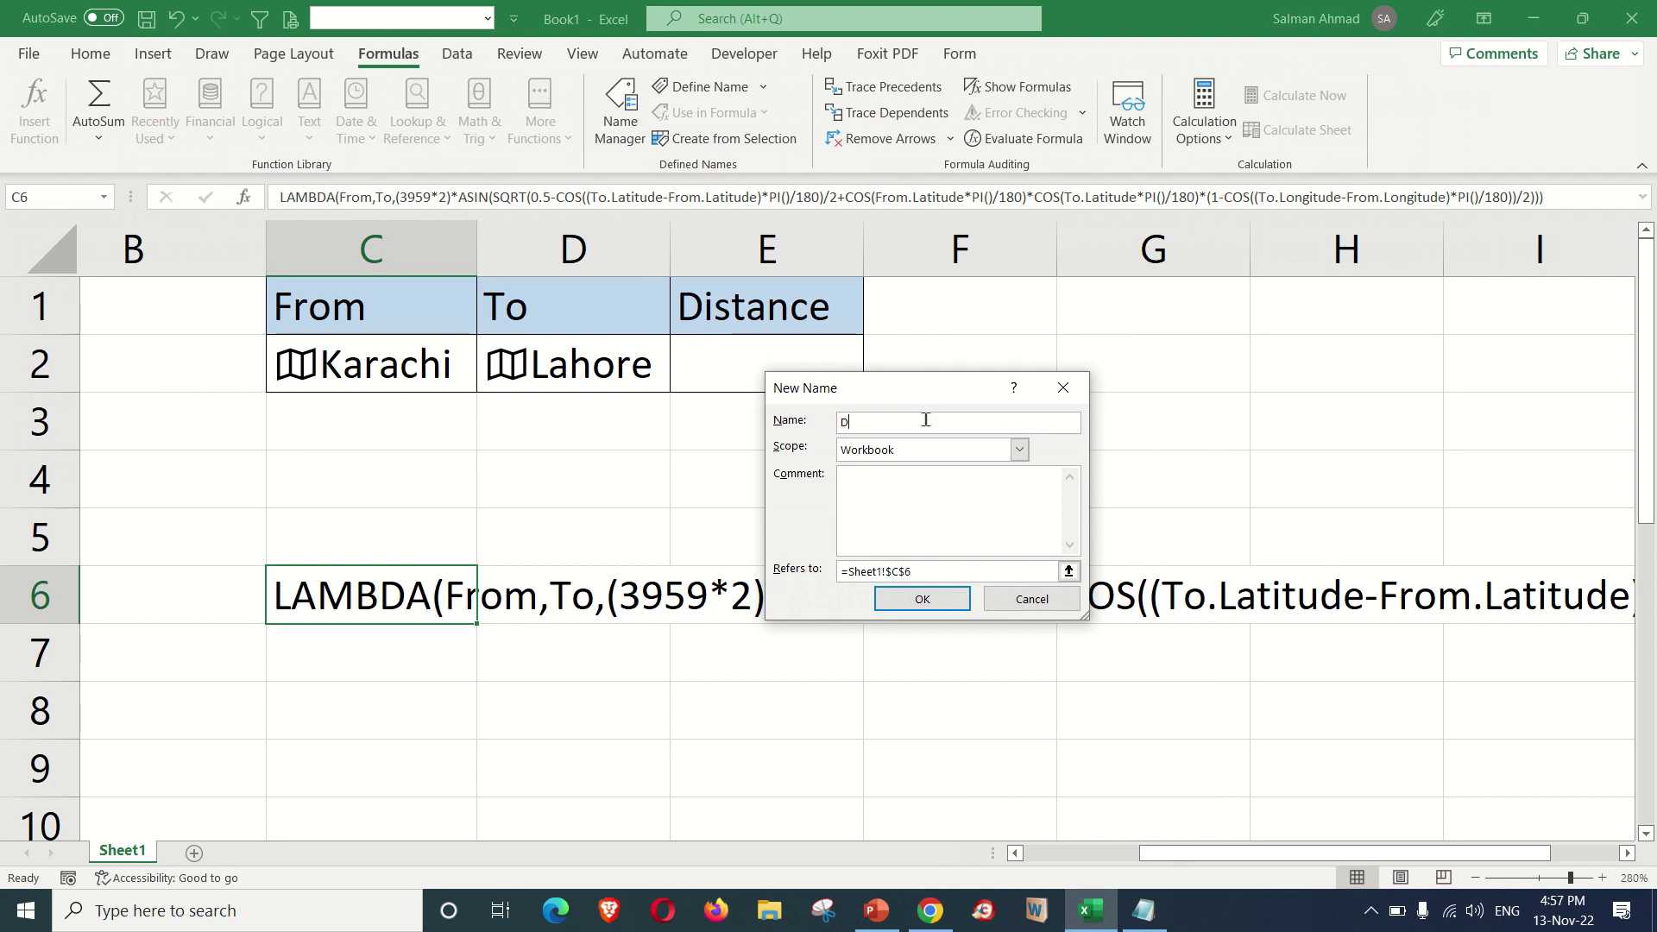
{"action": "type", "text": "istanceCittiesMiles"}
{"action": "key", "text": "ctrl+v"}
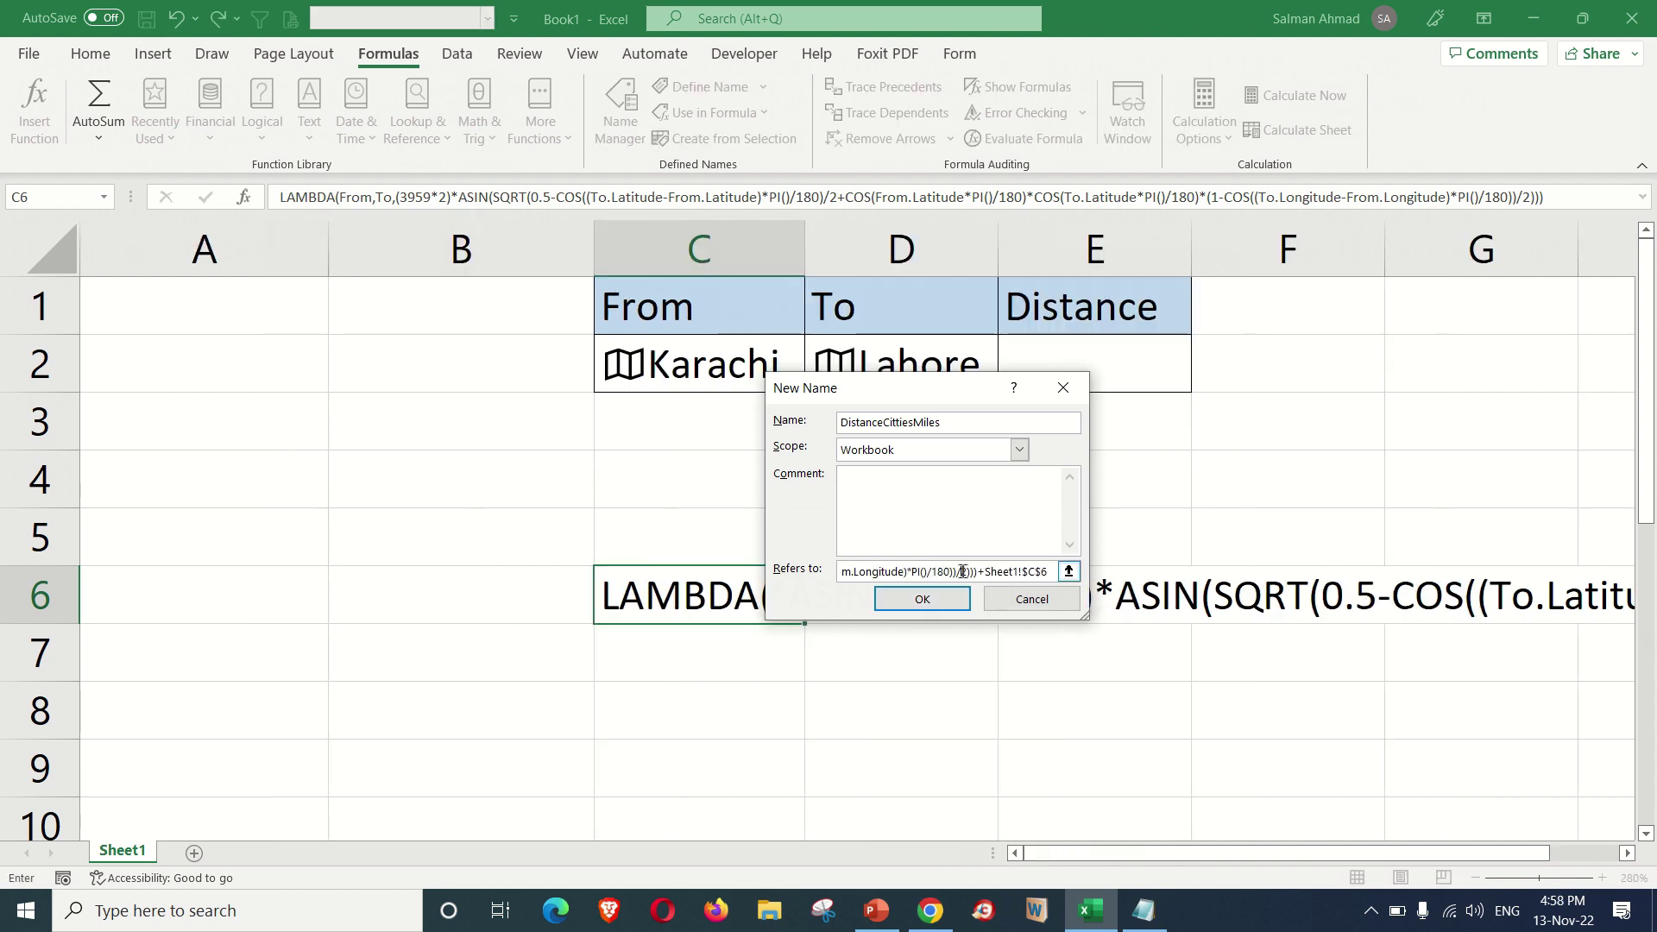
{"action": "left_click_drag", "start_coordinate": [1050, 571], "coordinate": [846, 556]}
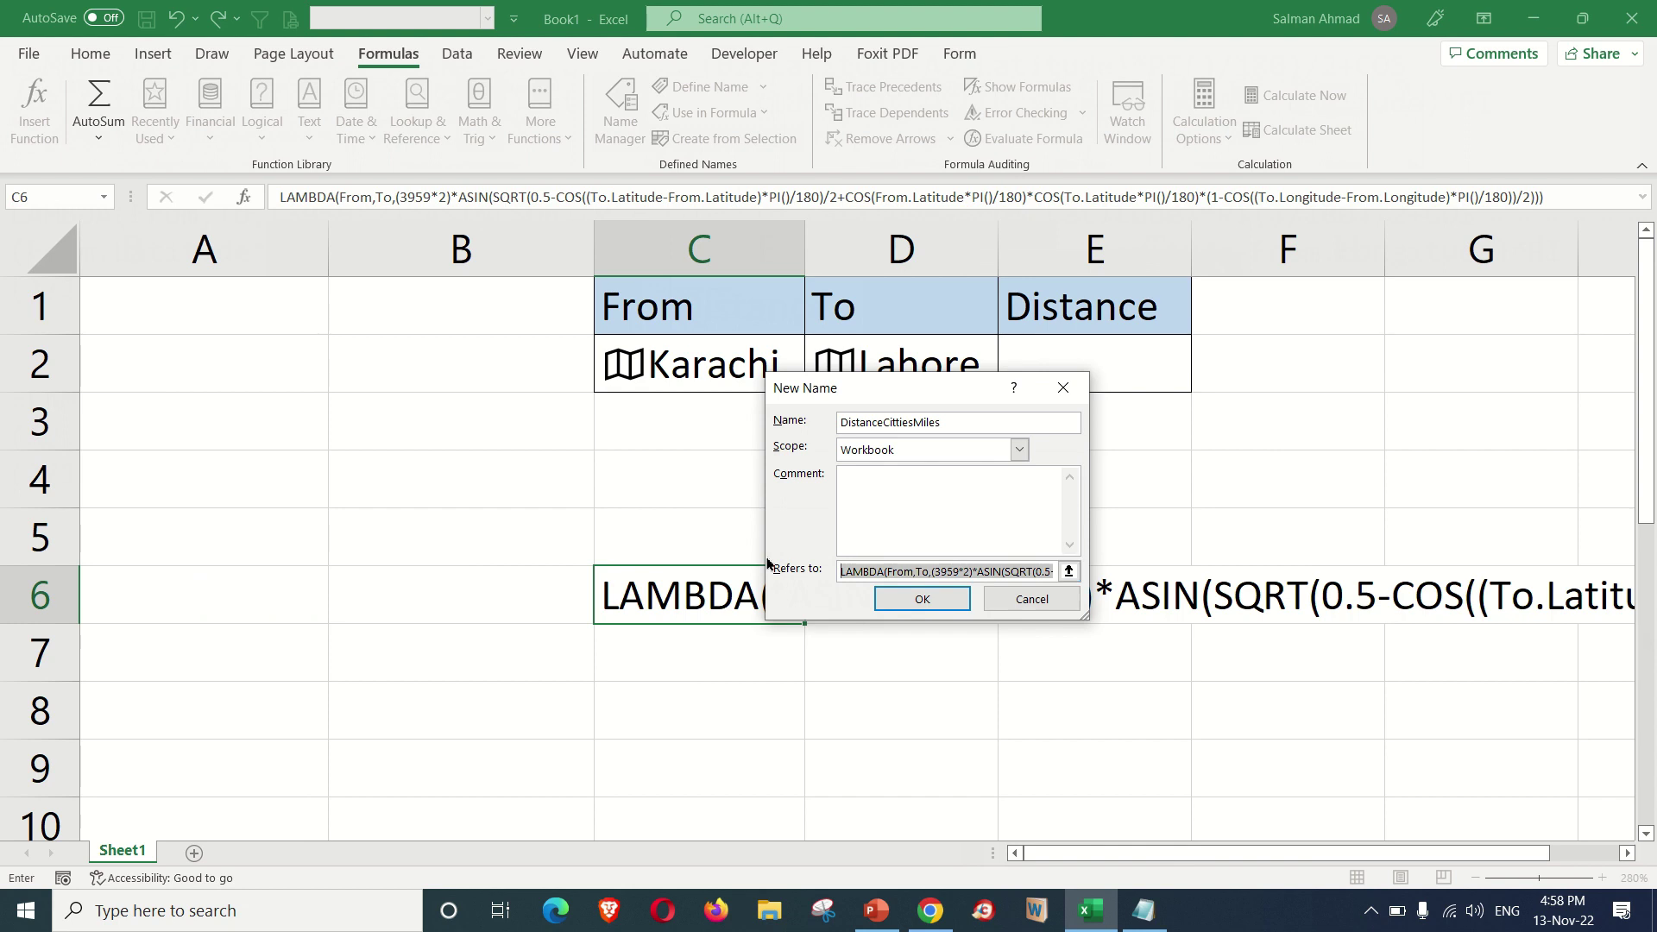
{"action": "key", "text": "Delete"}
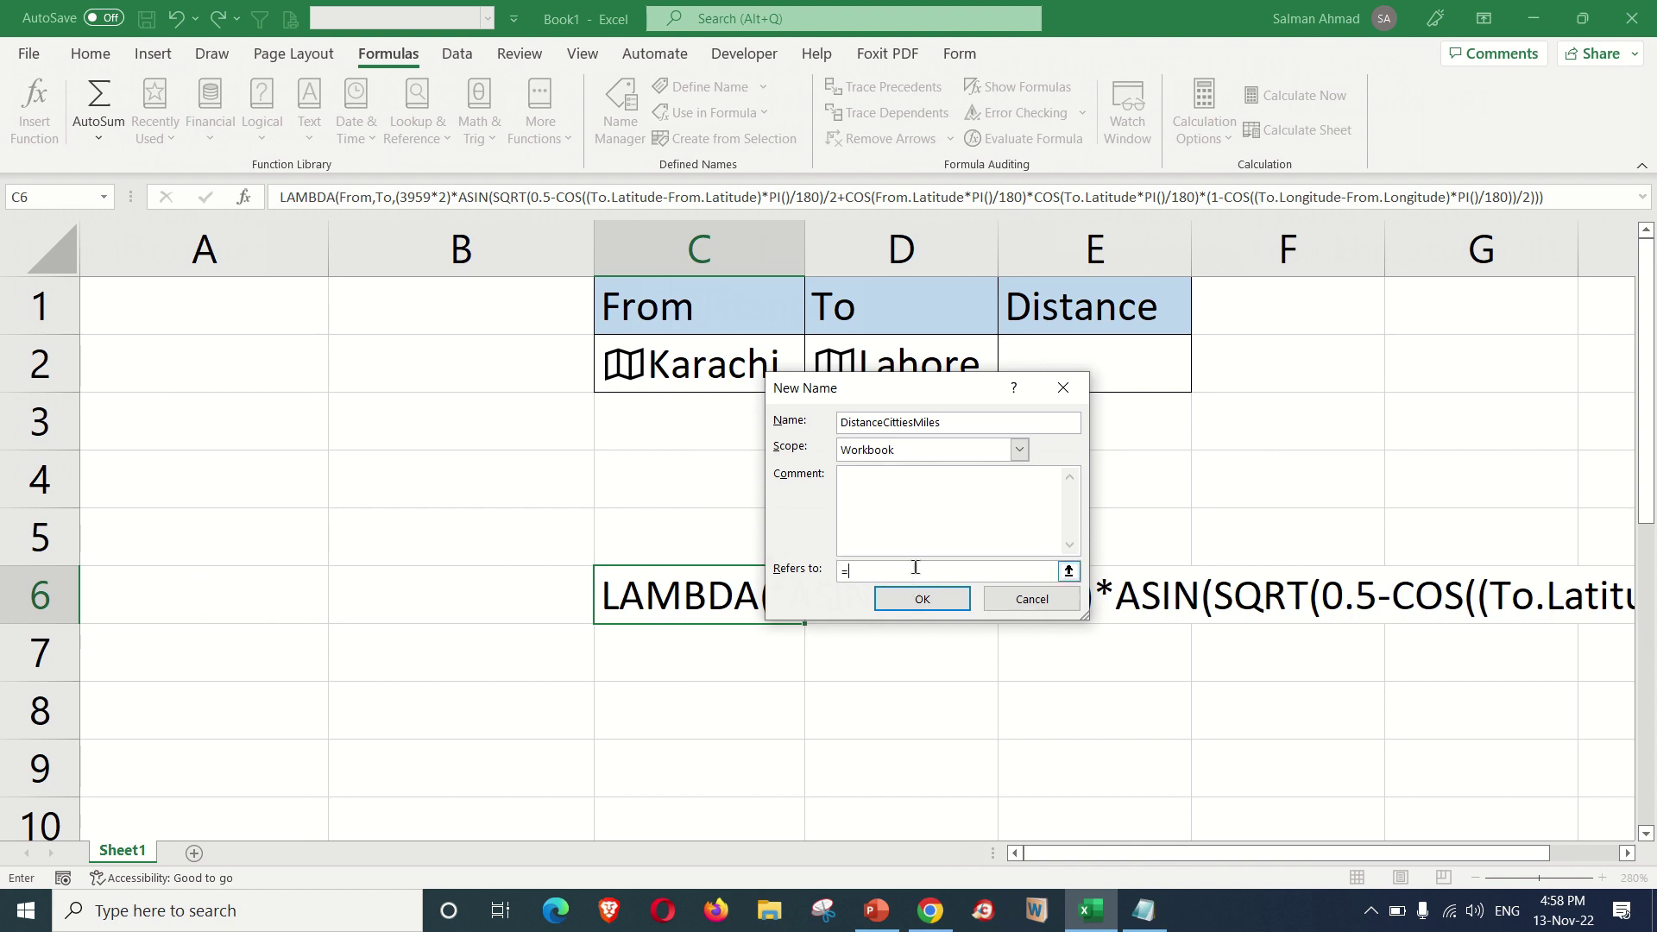
{"action": "type", "text": "LAMBDA(From,To,(3959*2)*ASIN(SQRT(0.5-COS((To.Latitude-From.Latitude)*PI()/180)/2+COS(From.Latitude*PI()/180)*COS(To.Latitude*PI()/180)*(1-COS((To.Longitude-From.Longitude)*PI()/180))/2)))"}
{"action": "left_click", "coordinate": [922, 599]}
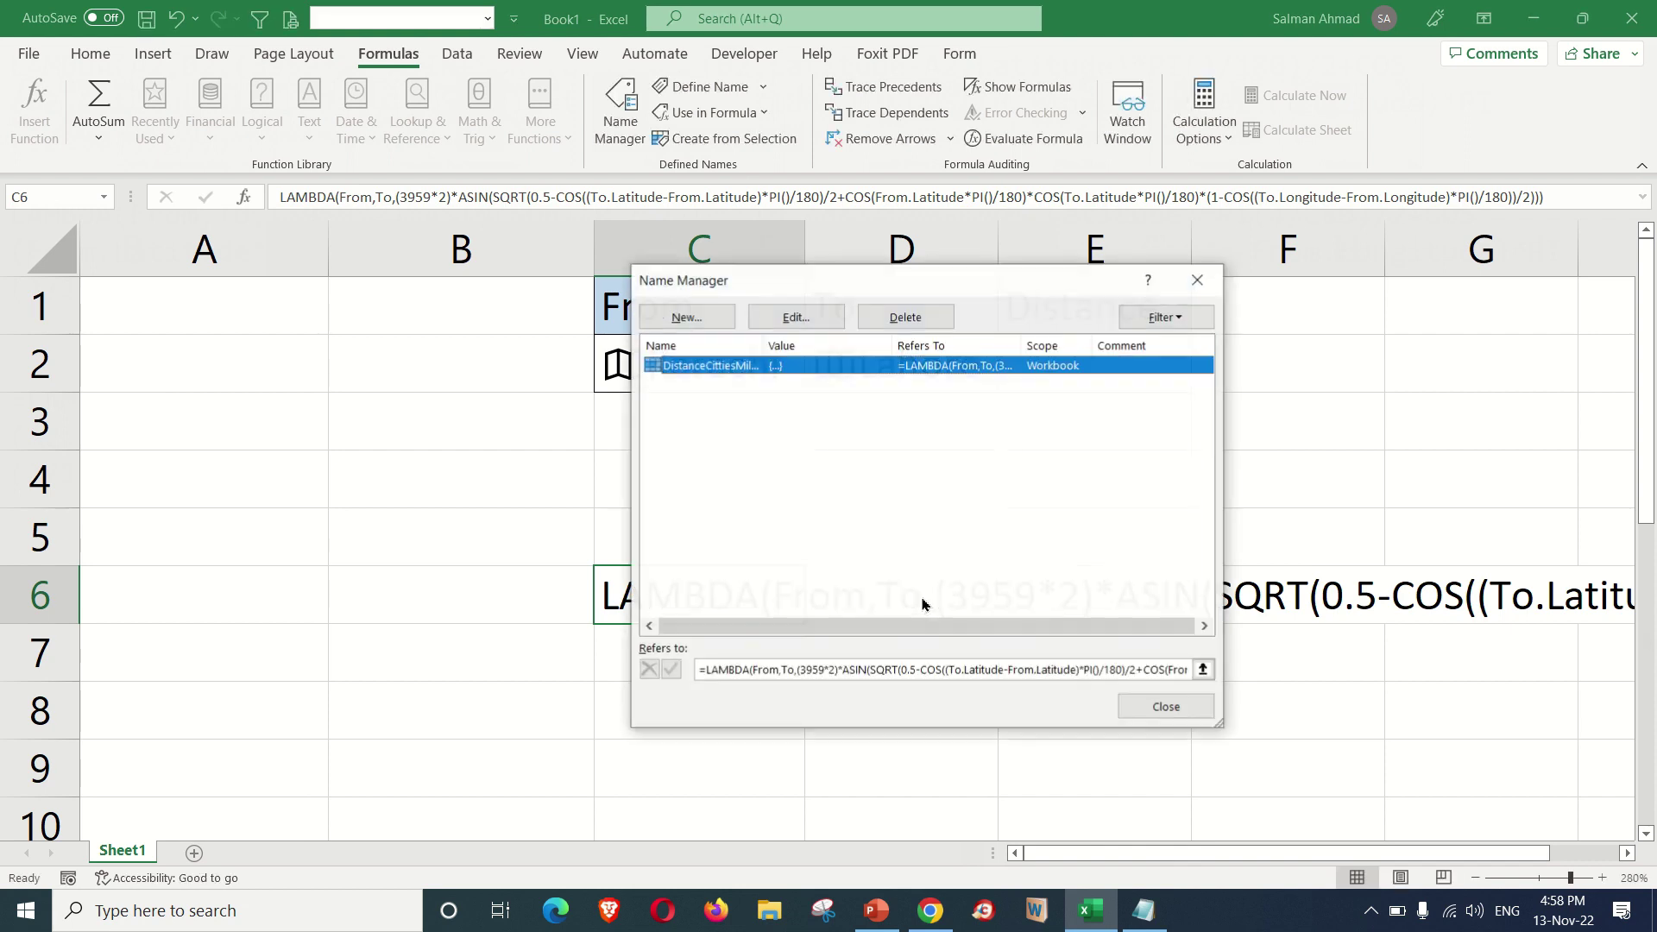
Review the full DistanceCittiesMiles definition in an enlarged editor without changes.
{"action": "double_click", "coordinate": [989, 370]}
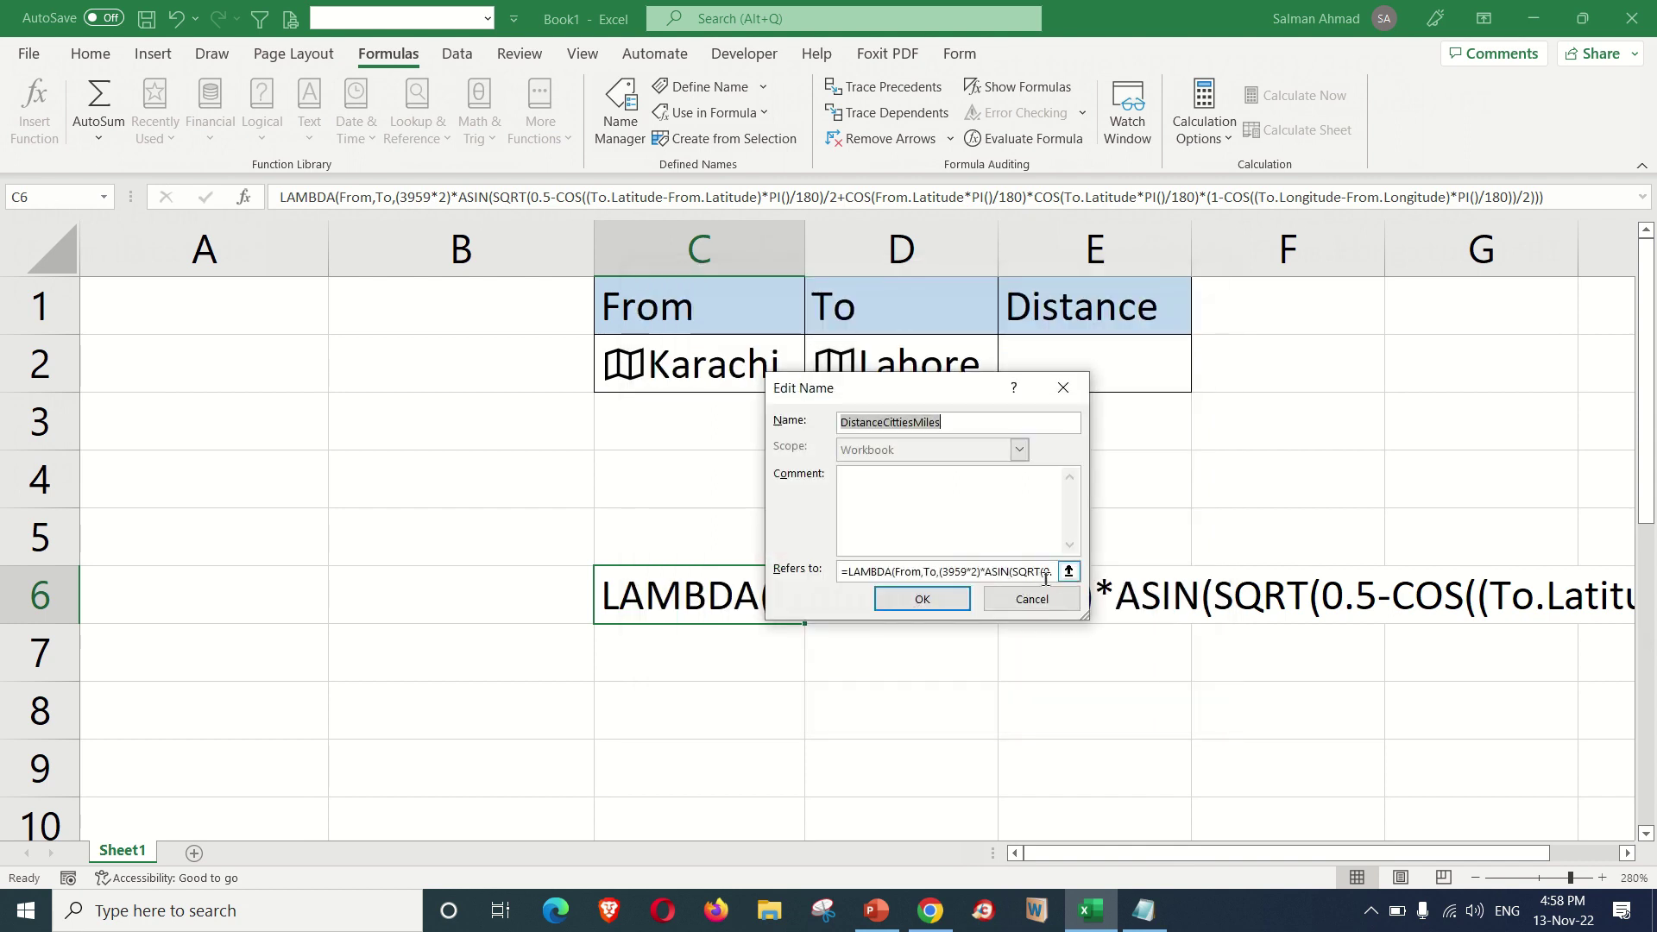
{"action": "left_click_drag", "start_coordinate": [1090, 609], "coordinate": [1526, 853]}
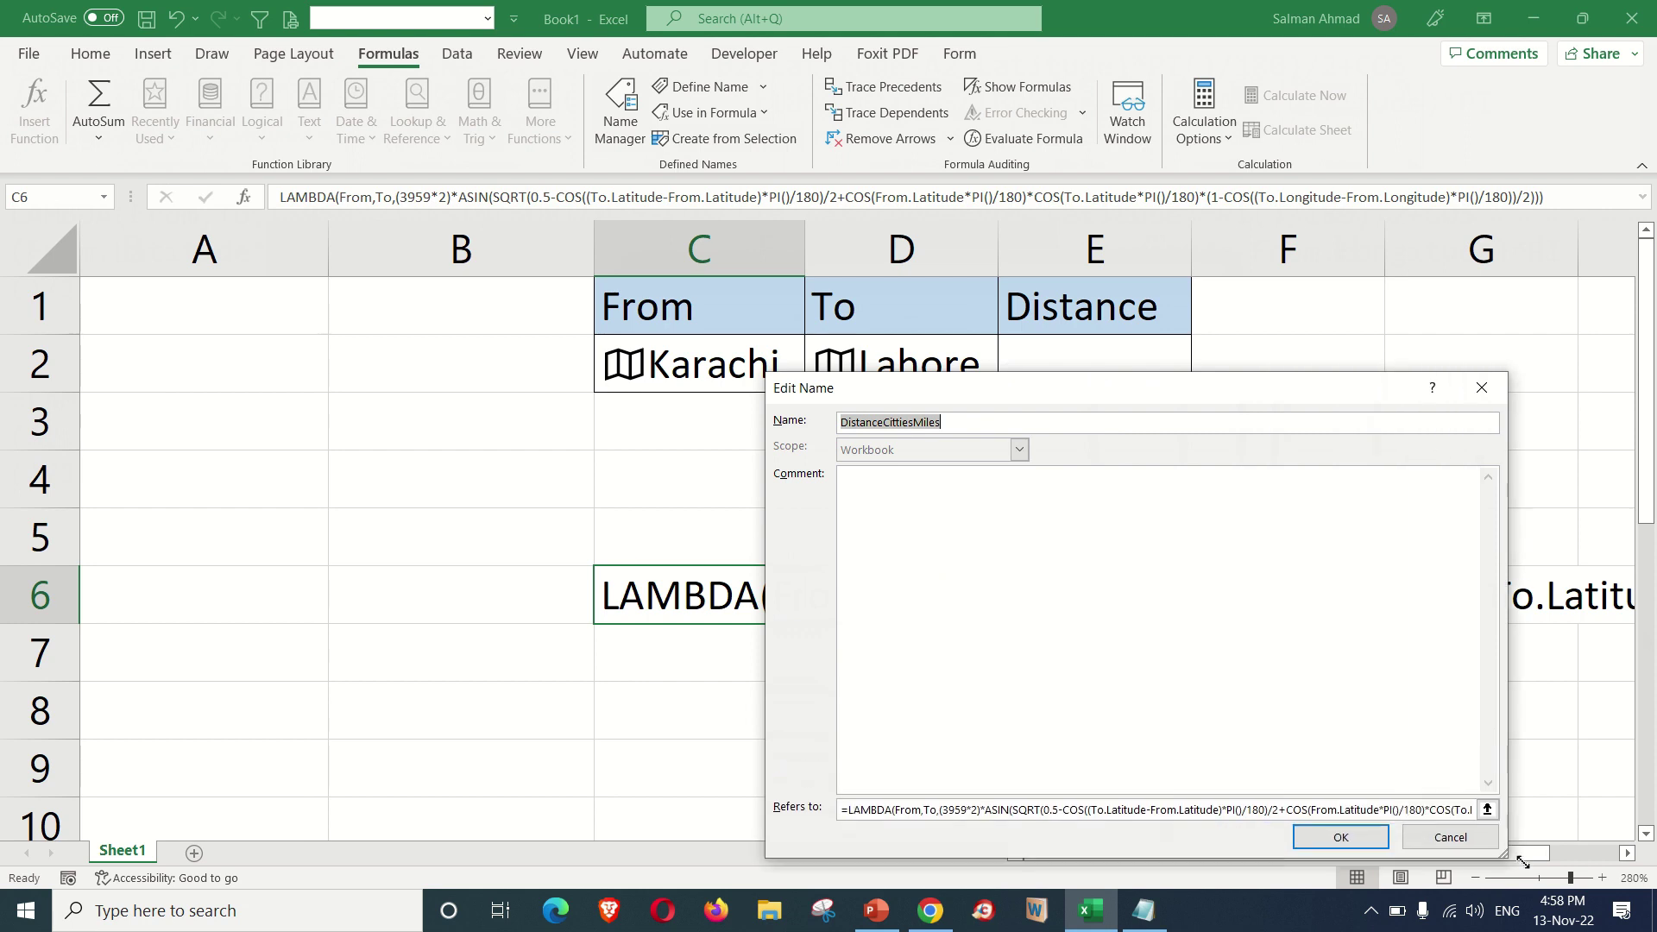
{"action": "left_click_drag", "start_coordinate": [765, 712], "coordinate": [201, 610]}
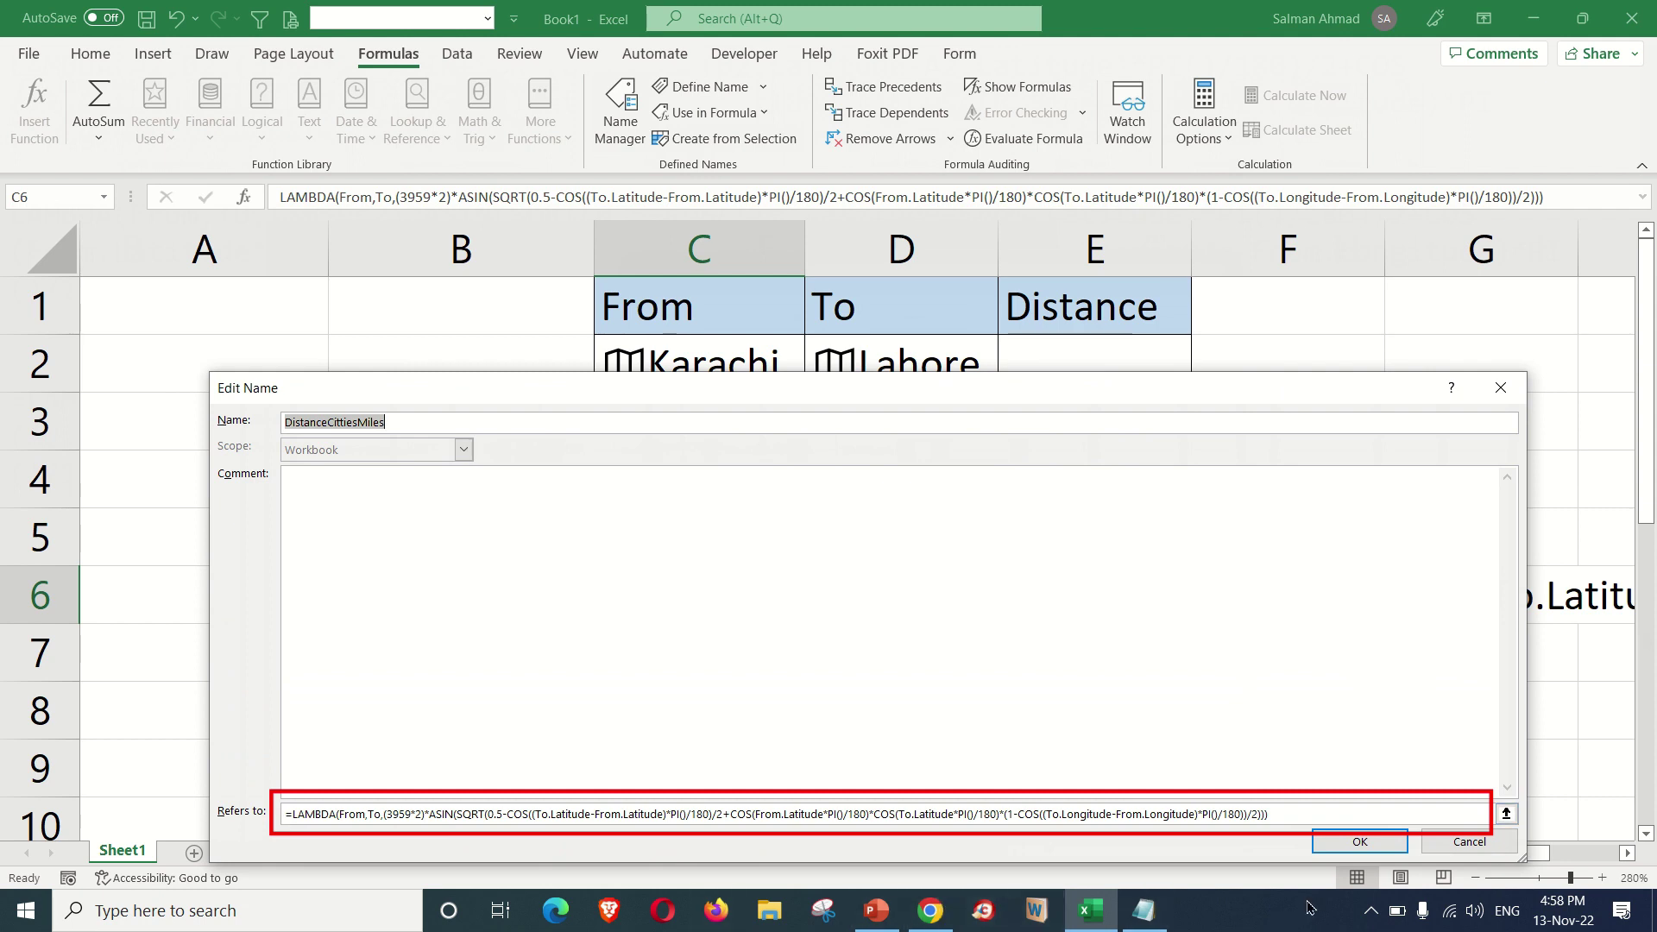
{"action": "left_click", "coordinate": [1329, 850]}
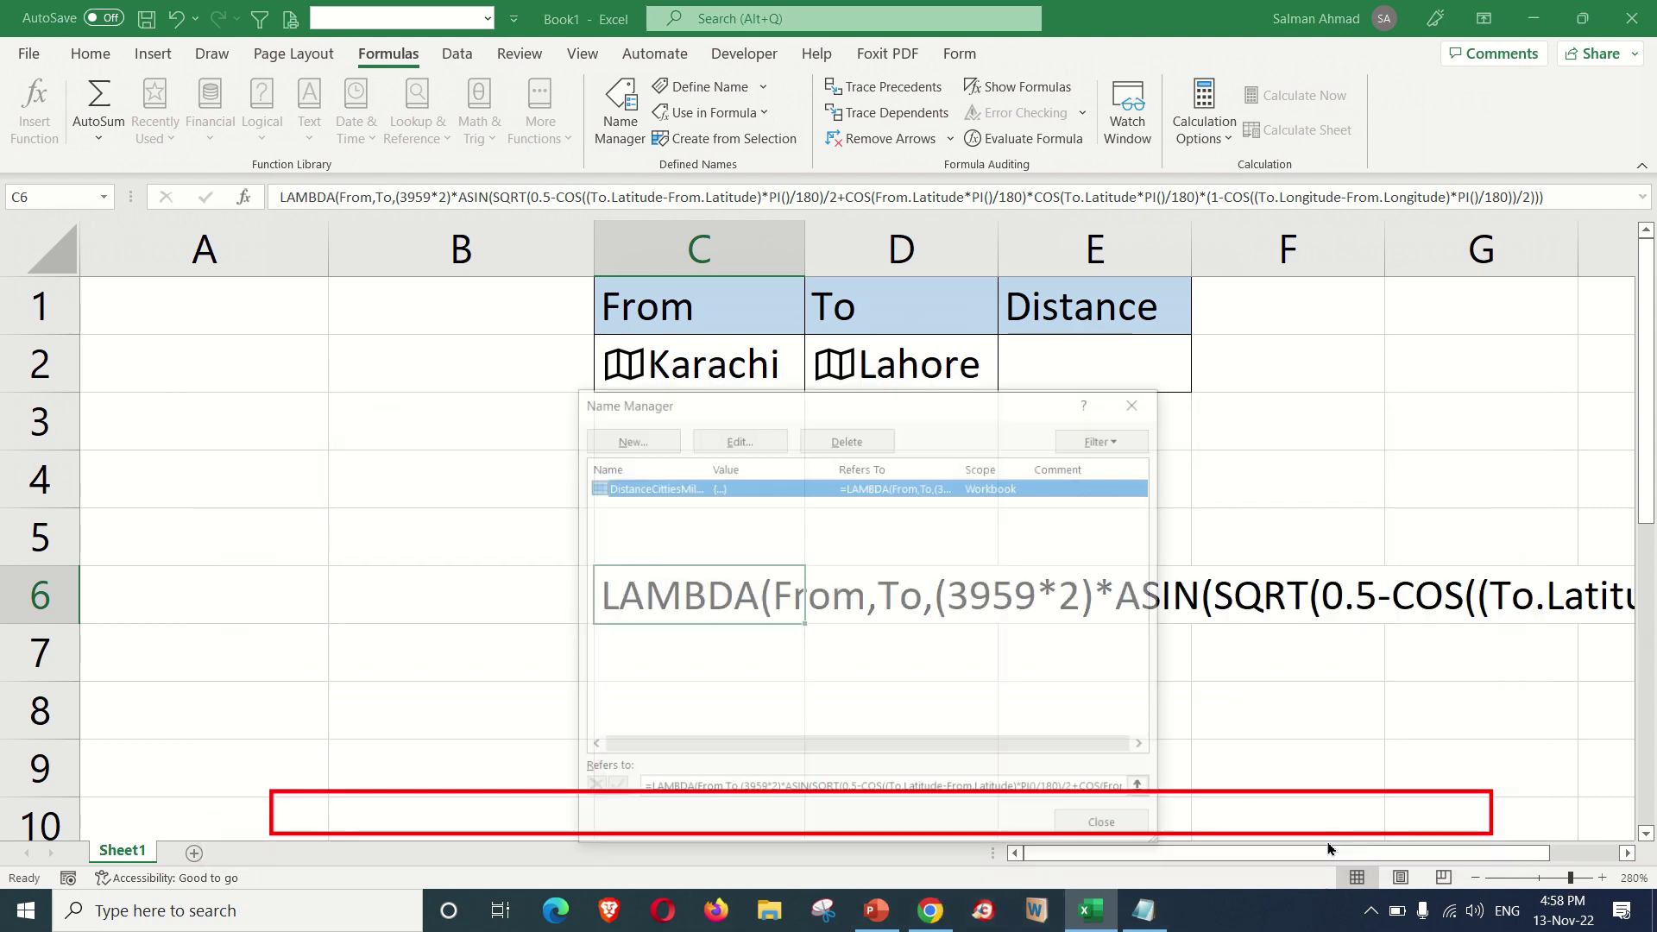
{"action": "left_click", "coordinate": [1108, 827]}
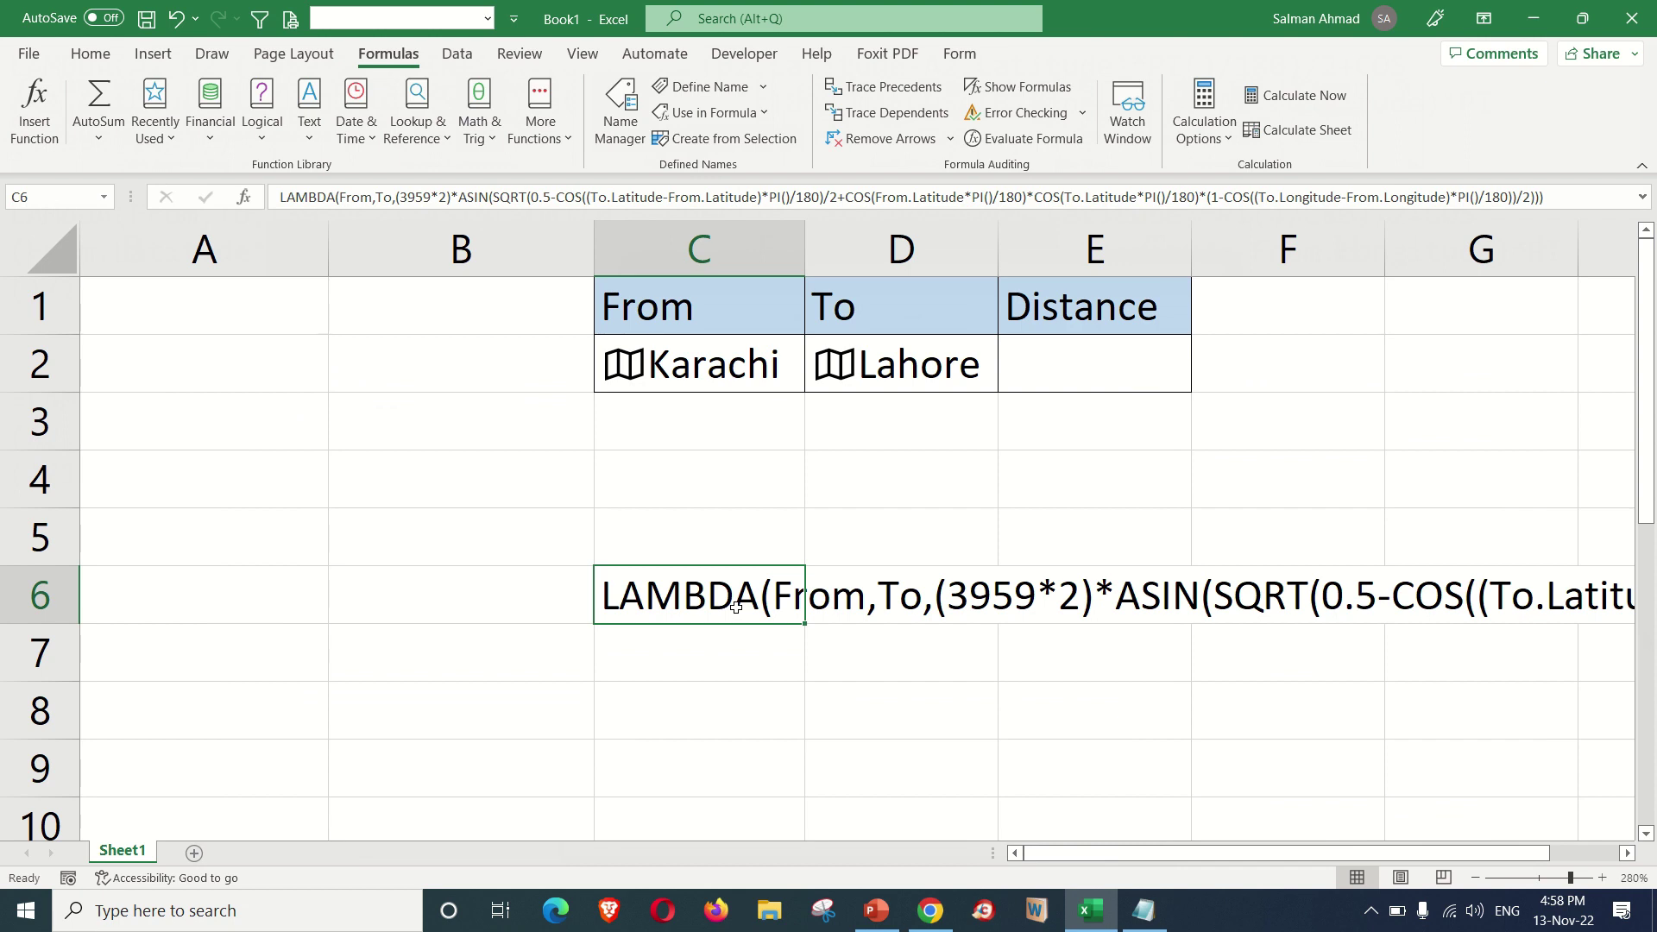
Clear C6 and enter =DistanceCittiesMiles(C2,D2) in E2, returning 643.7238 miles.
{"action": "key", "text": "Delete"}
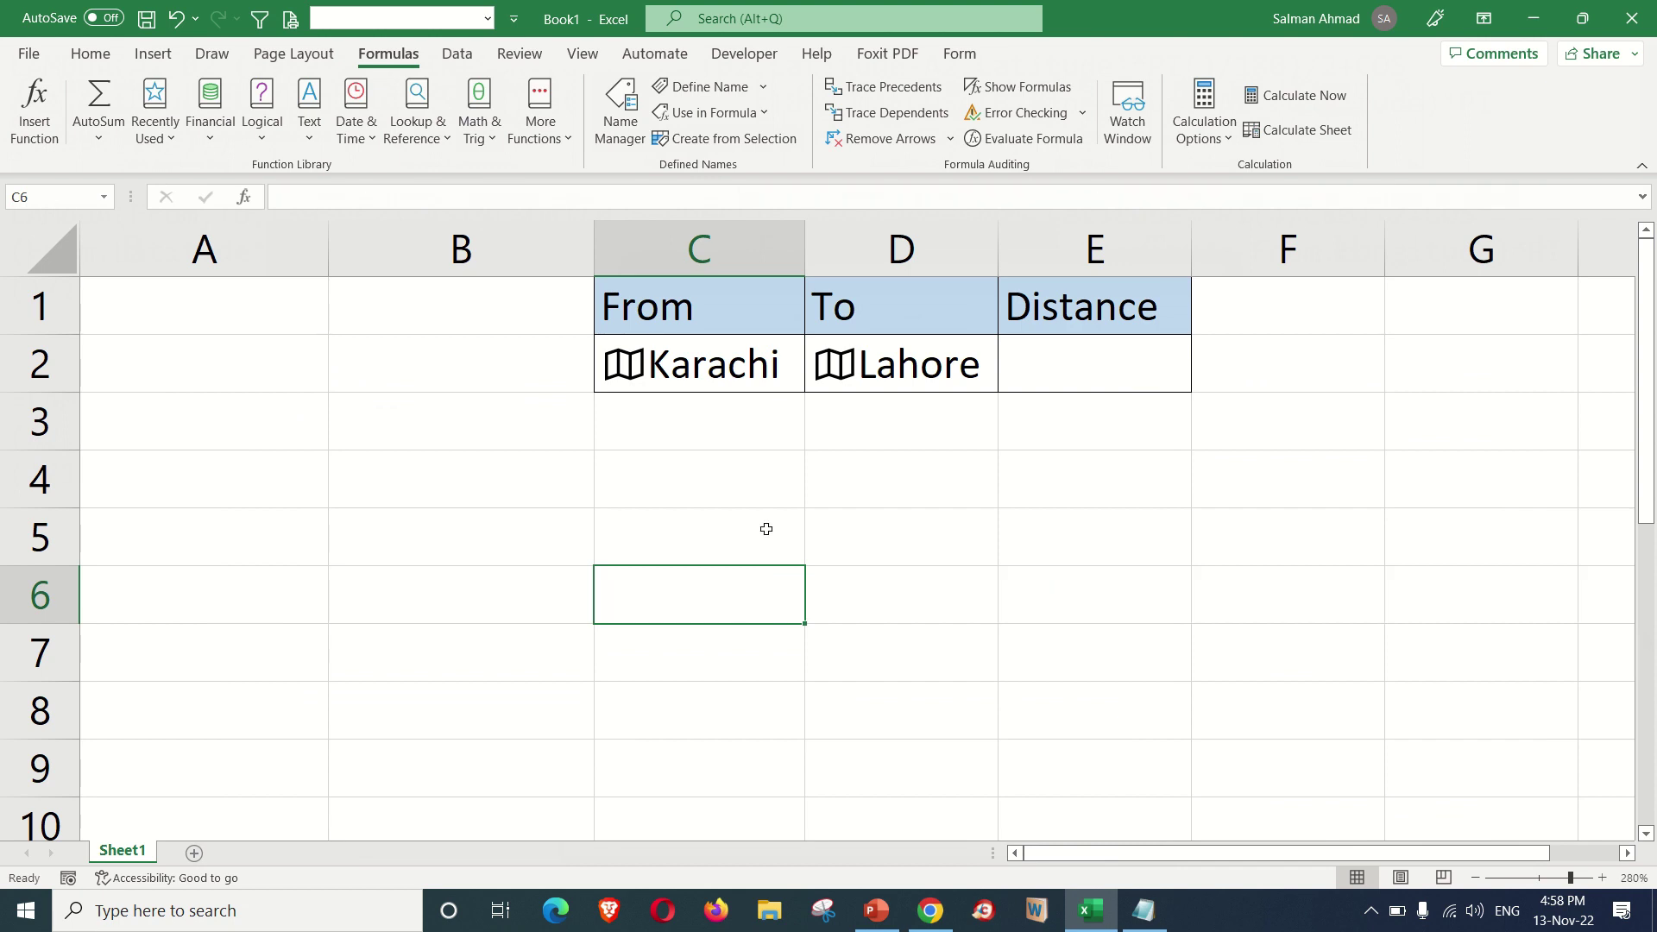
{"action": "left_click", "coordinate": [1036, 366]}
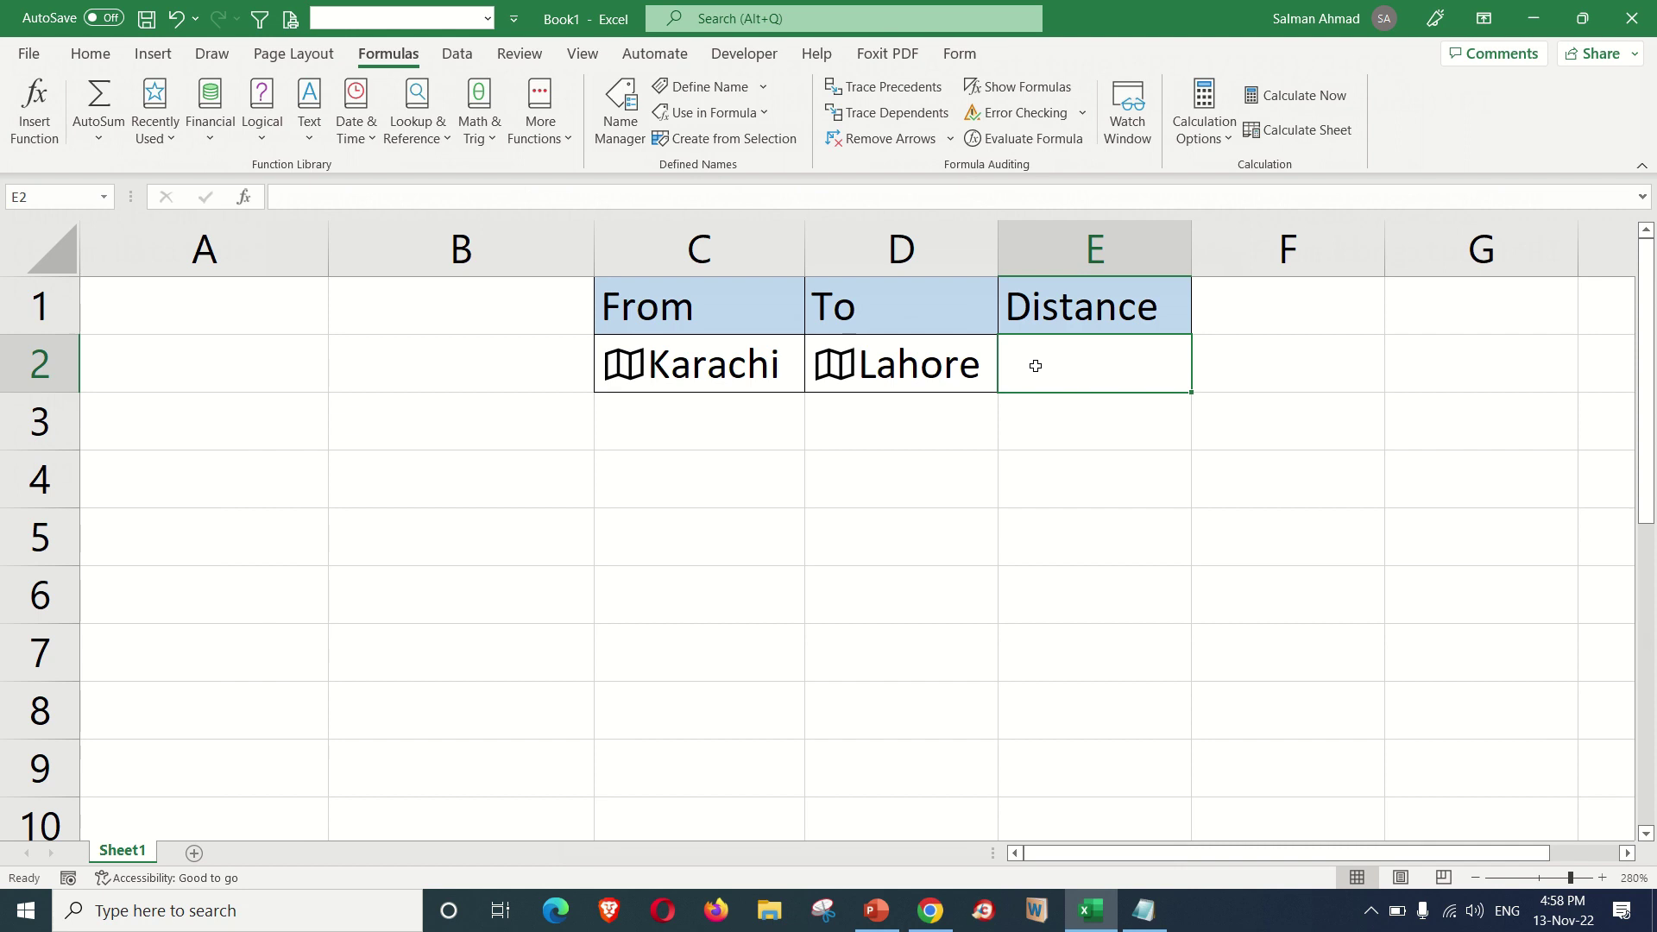
{"action": "type", "text": "="}
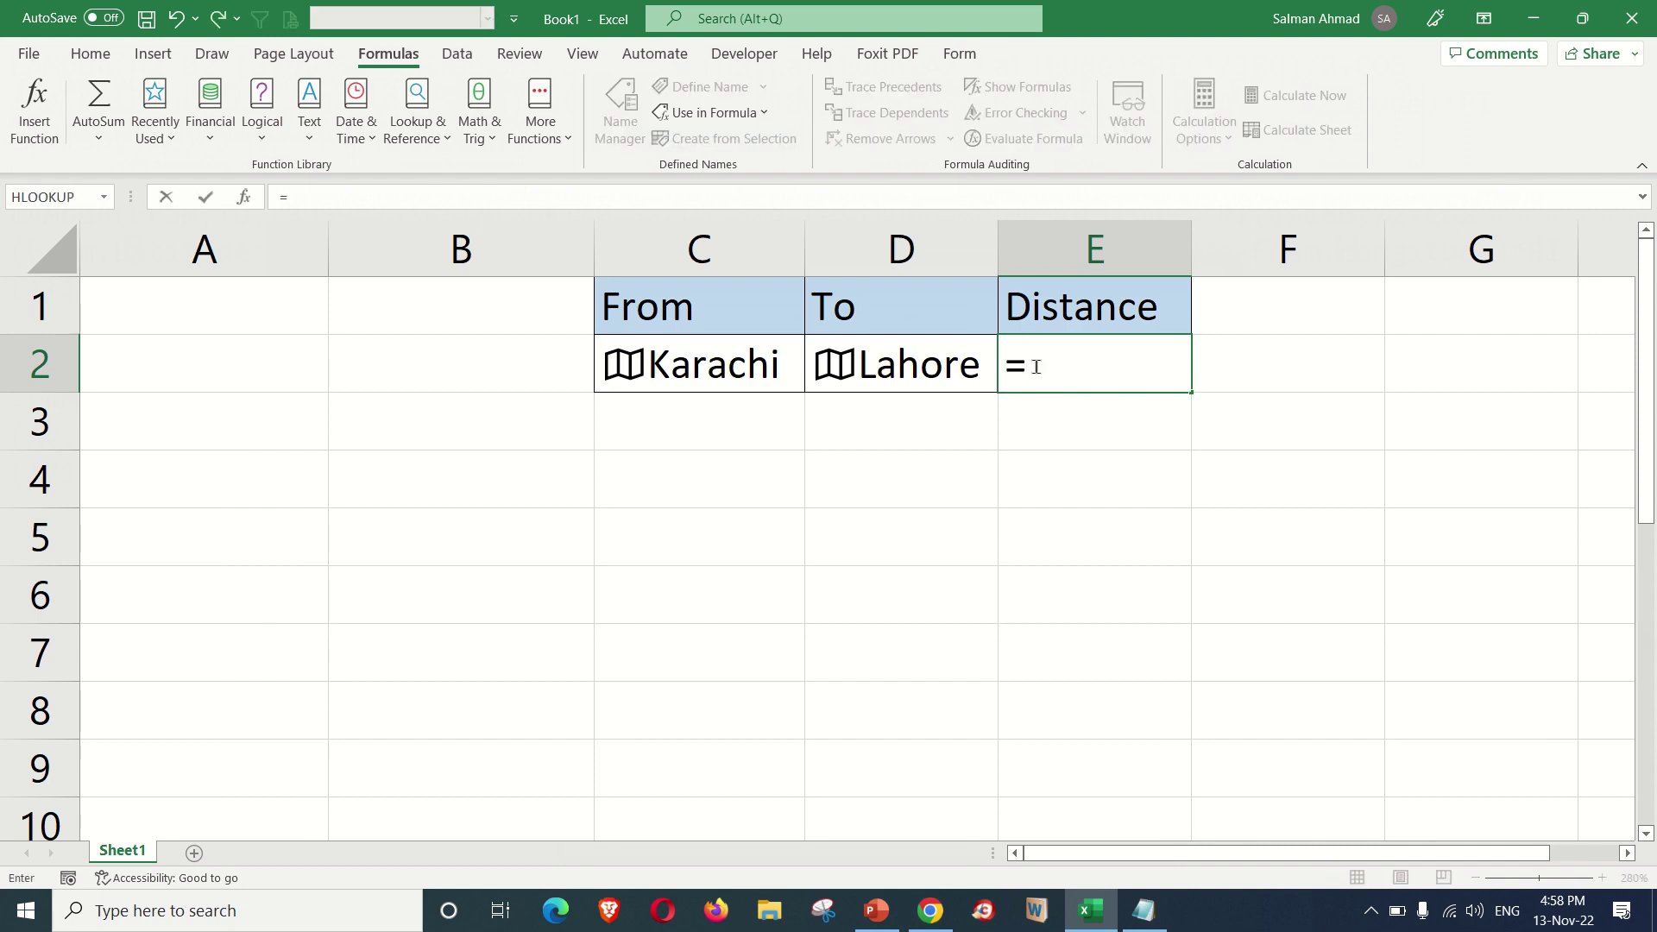
{"action": "type", "text": "dis"}
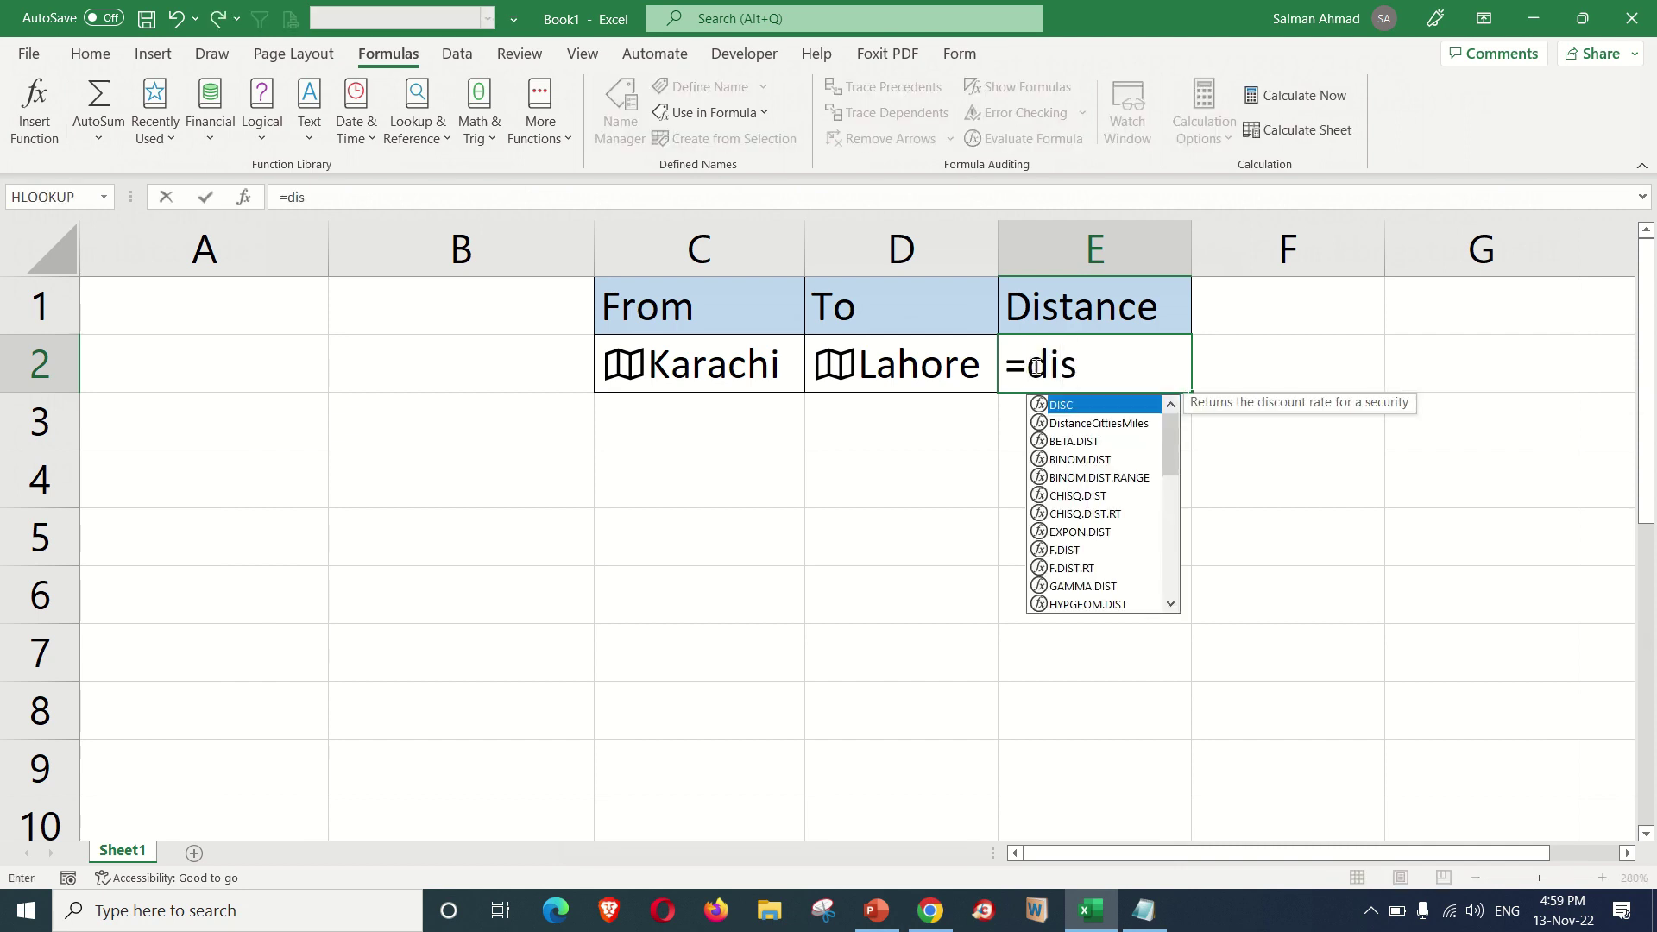
{"action": "double_click", "coordinate": [1120, 424]}
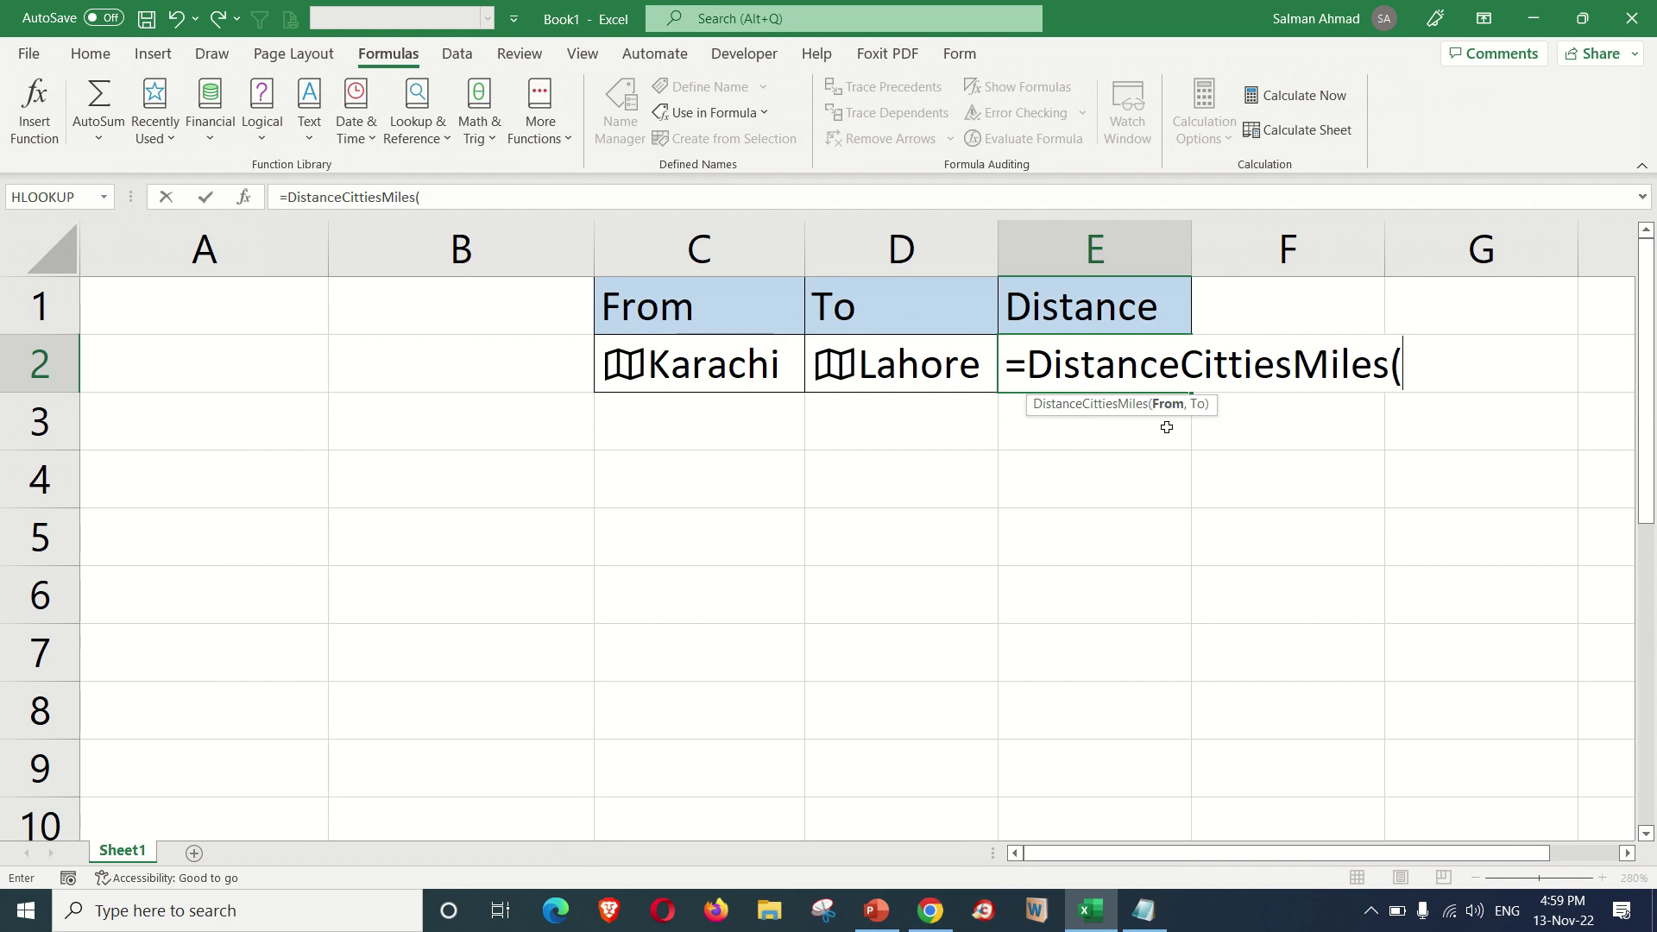
{"action": "left_click", "coordinate": [756, 370]}
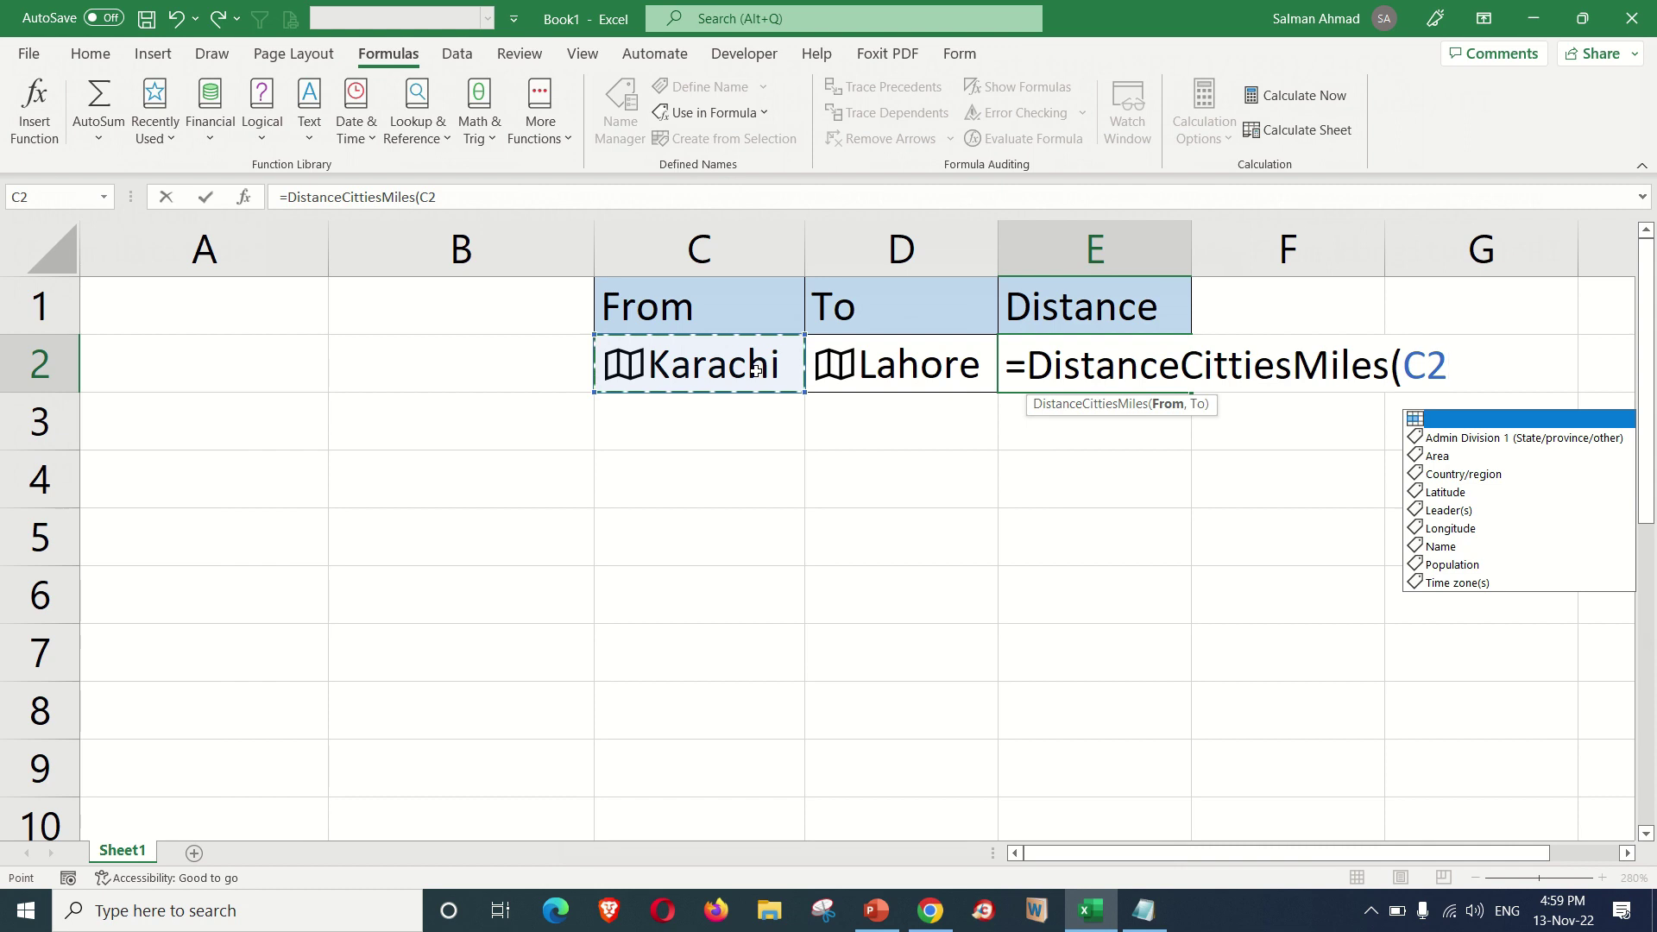
{"action": "type", "text": ","}
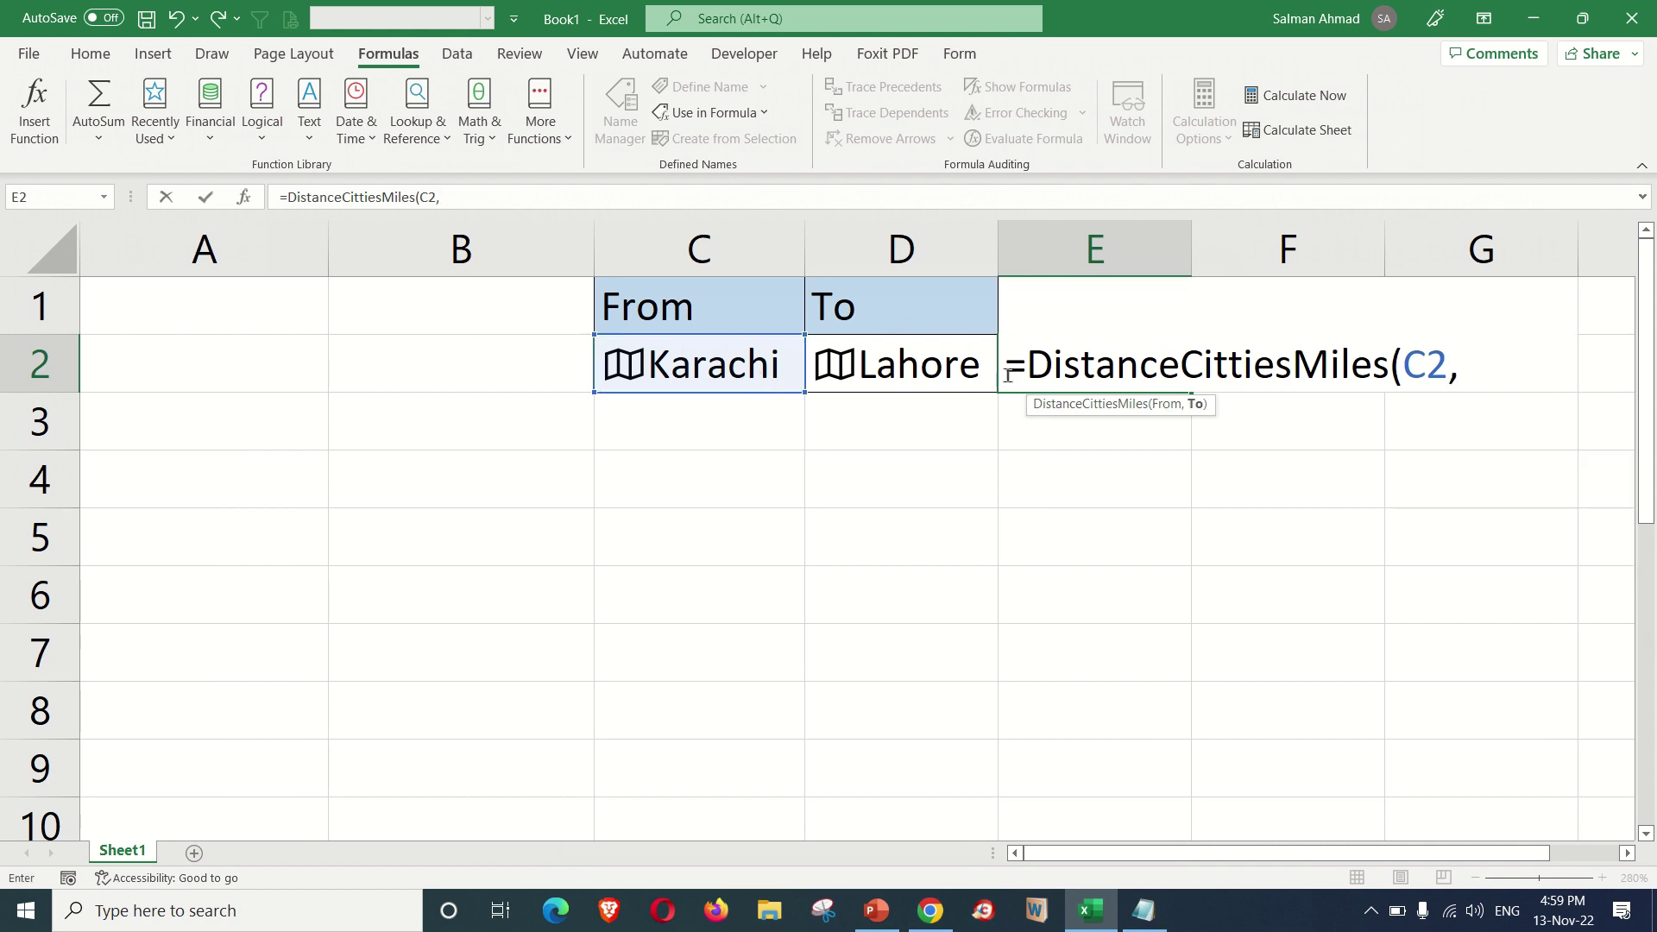
{"action": "left_click", "coordinate": [897, 370]}
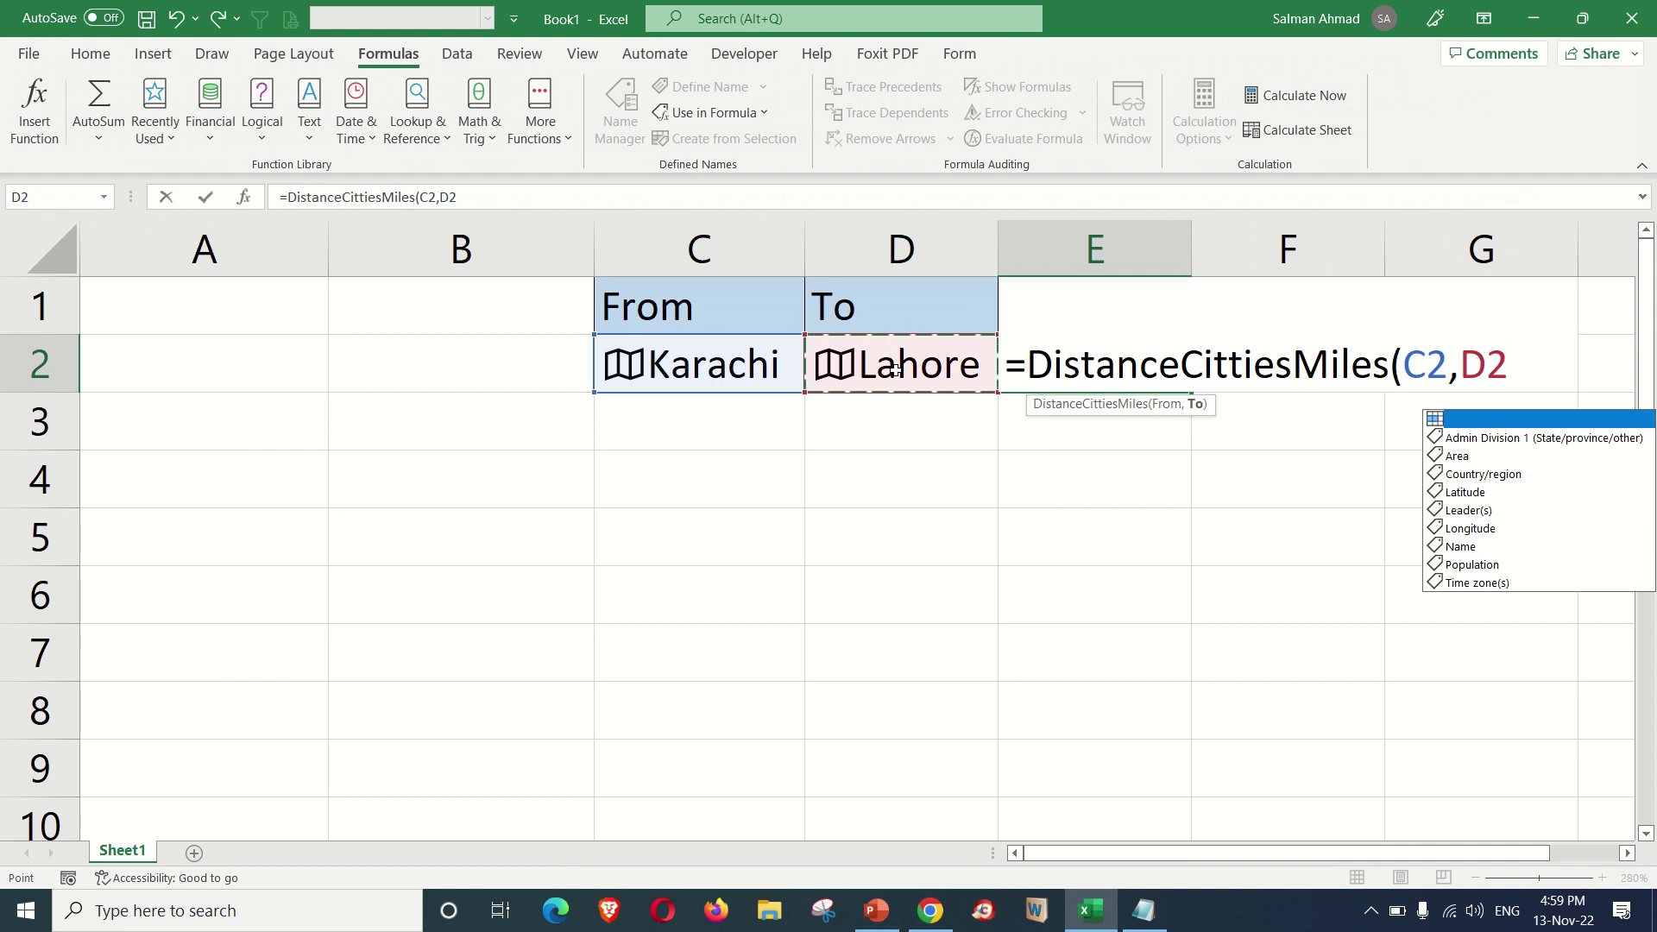
{"action": "type", "text": ")"}
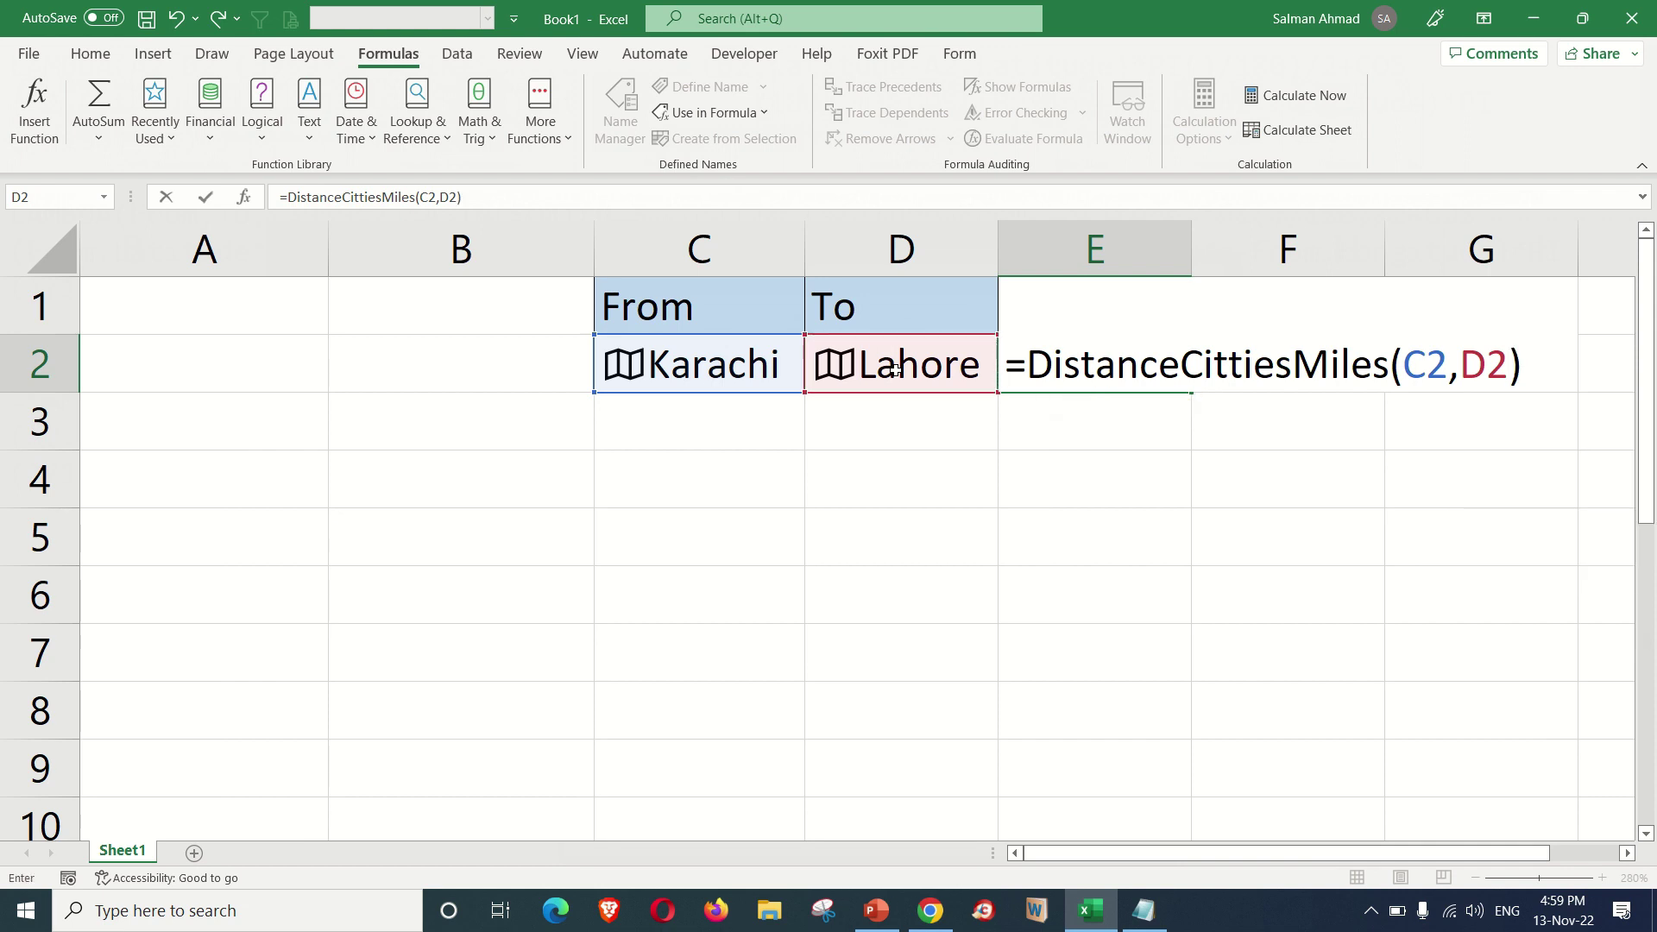
{"action": "key", "text": "Return"}
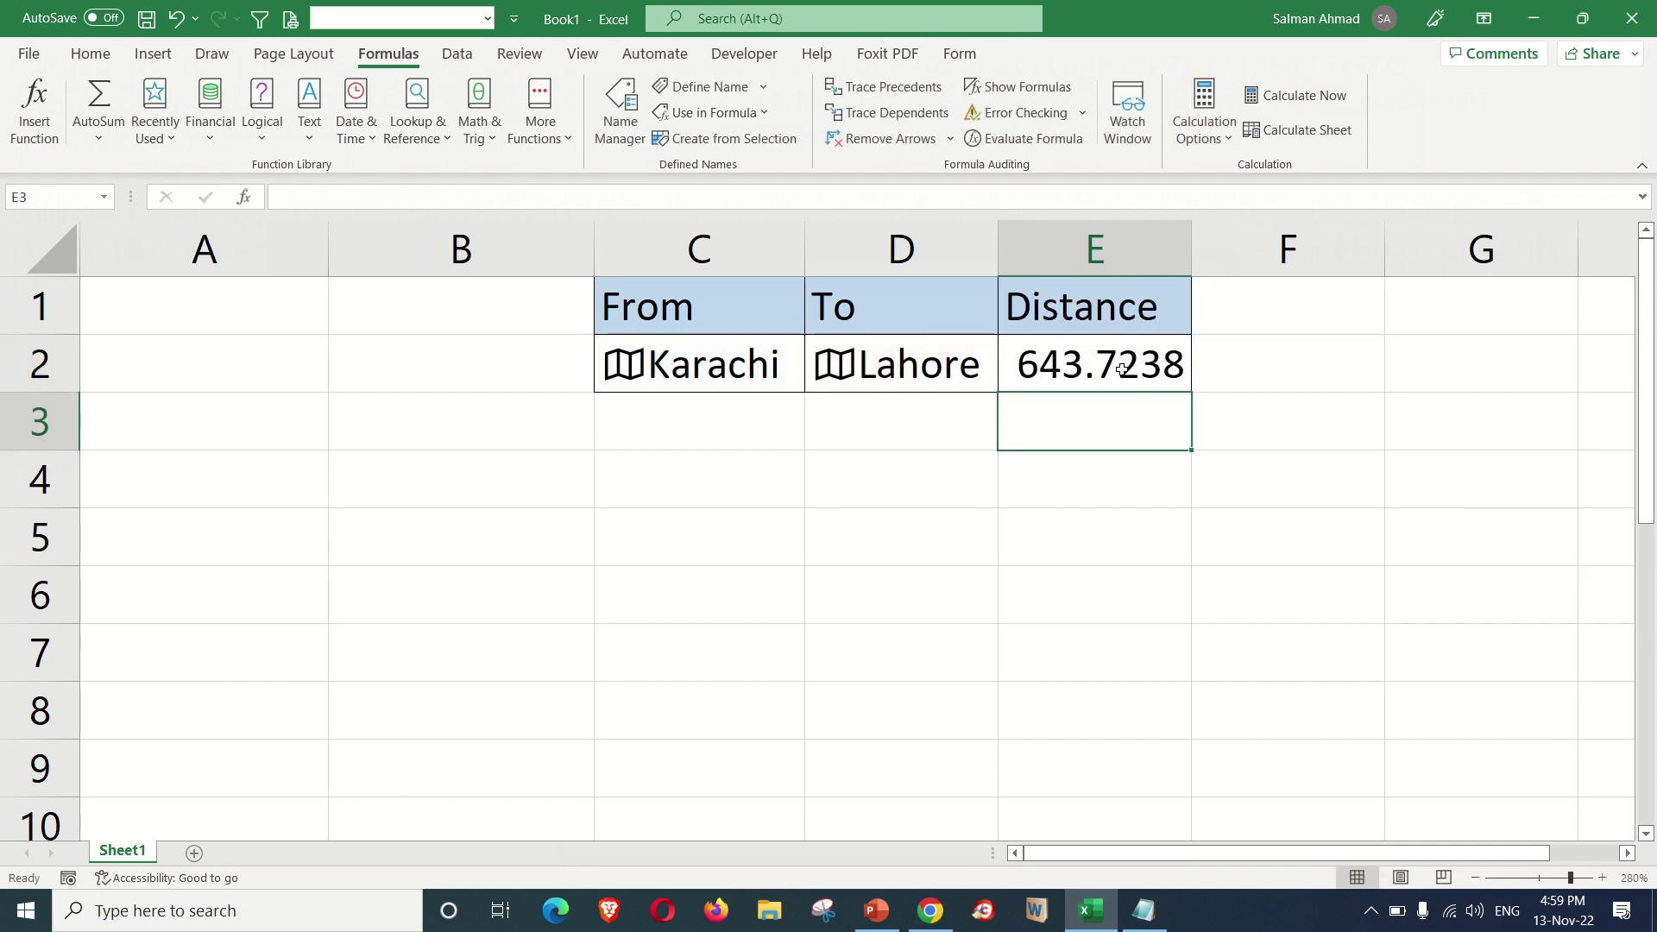
{"action": "left_click", "coordinate": [1121, 369]}
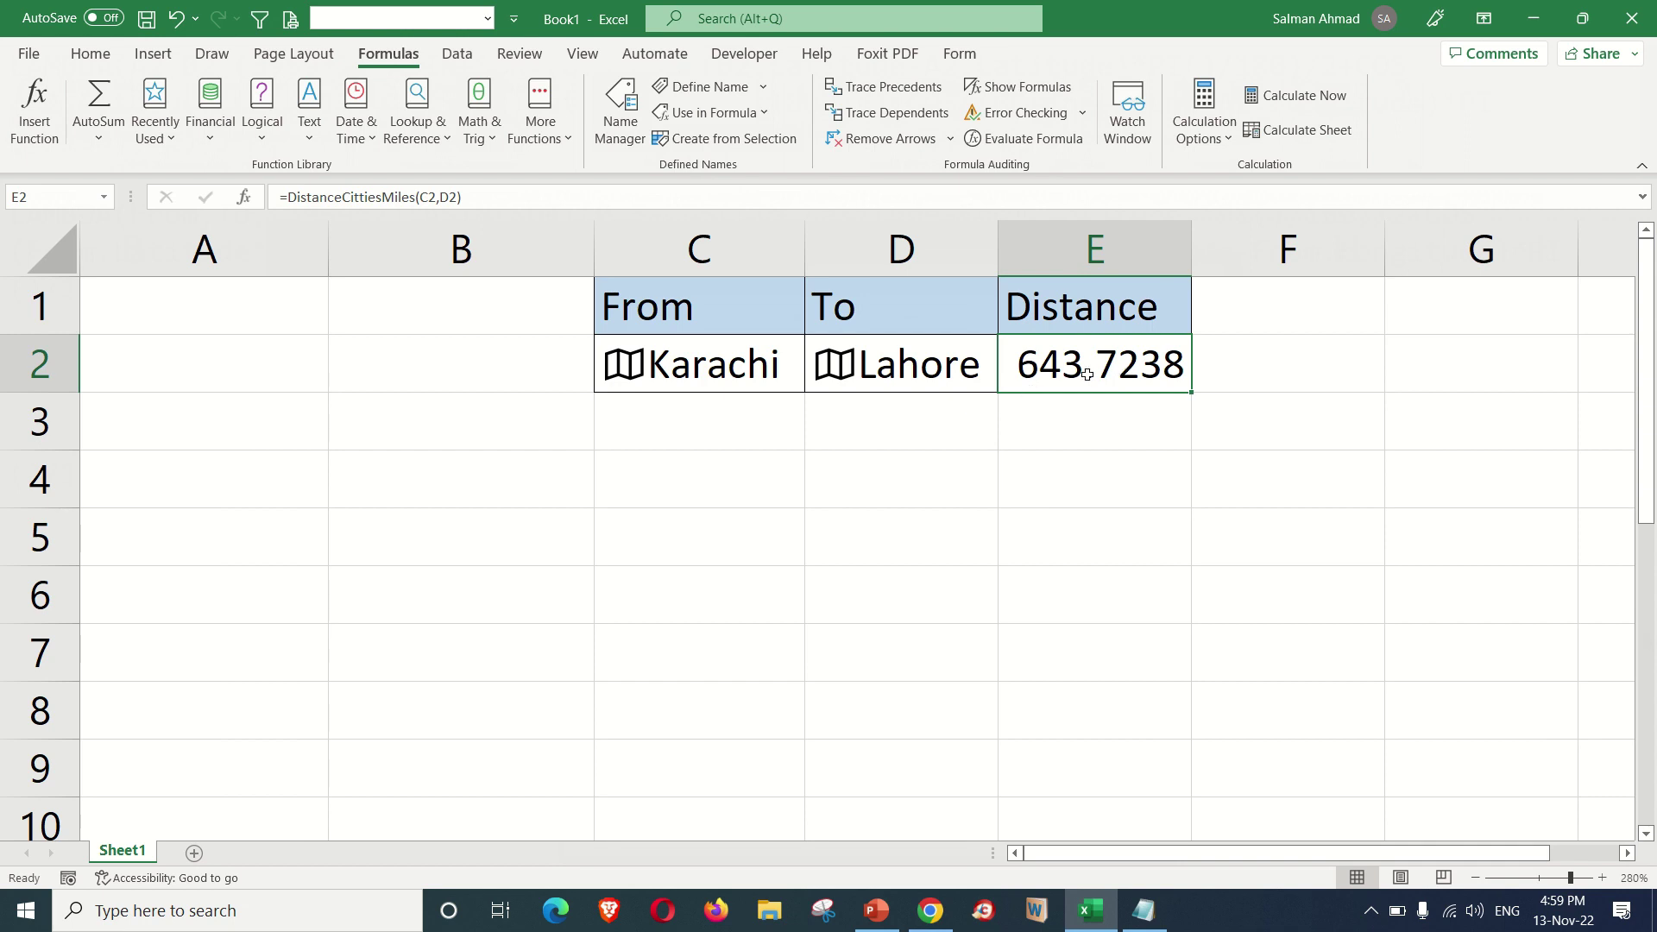
Add the header 'in Km' in F1.
{"action": "left_click", "coordinate": [1236, 364]}
{"action": "left_click", "coordinate": [1237, 305]}
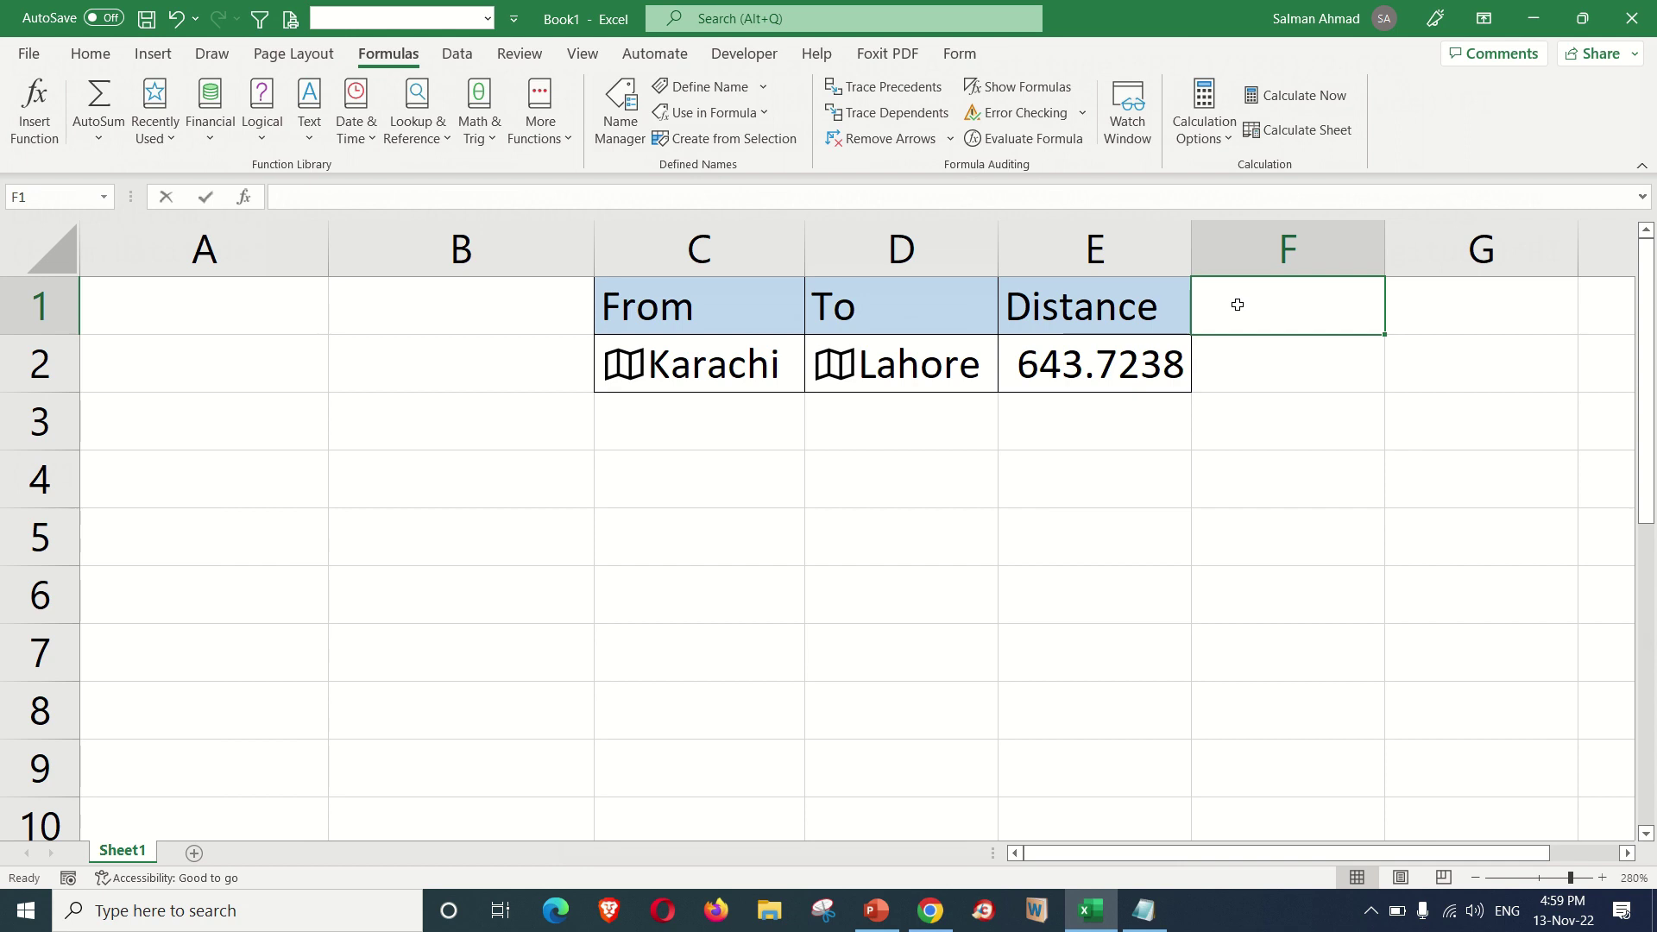
{"action": "type", "text": "in Km"}
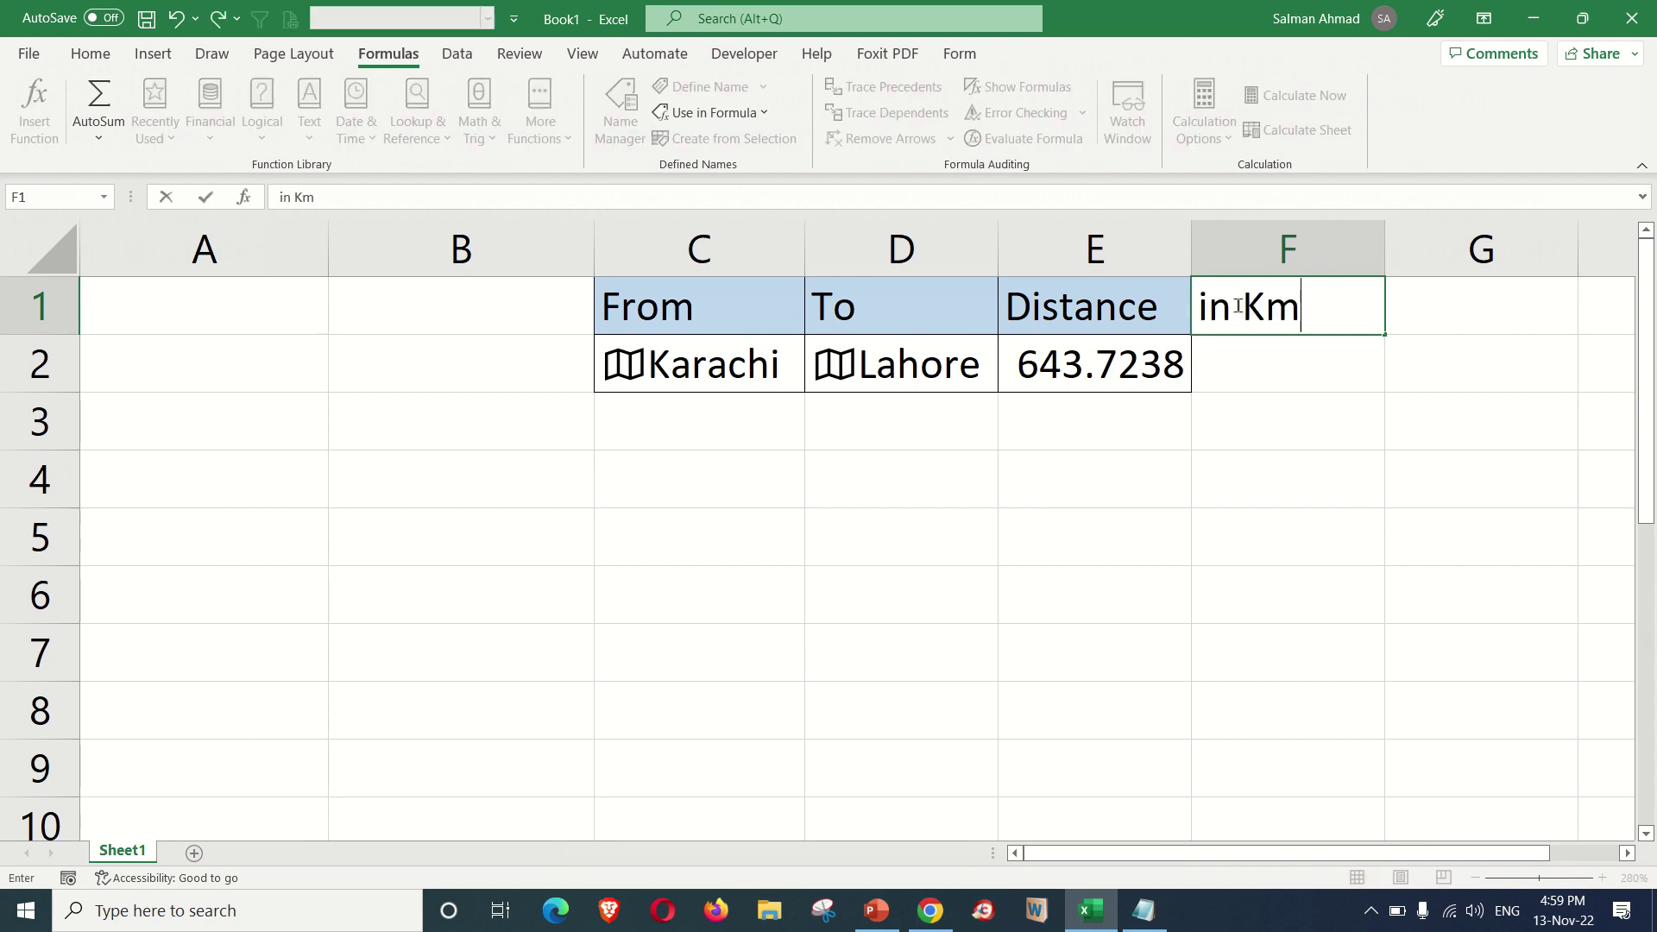
{"action": "key", "text": "Return"}
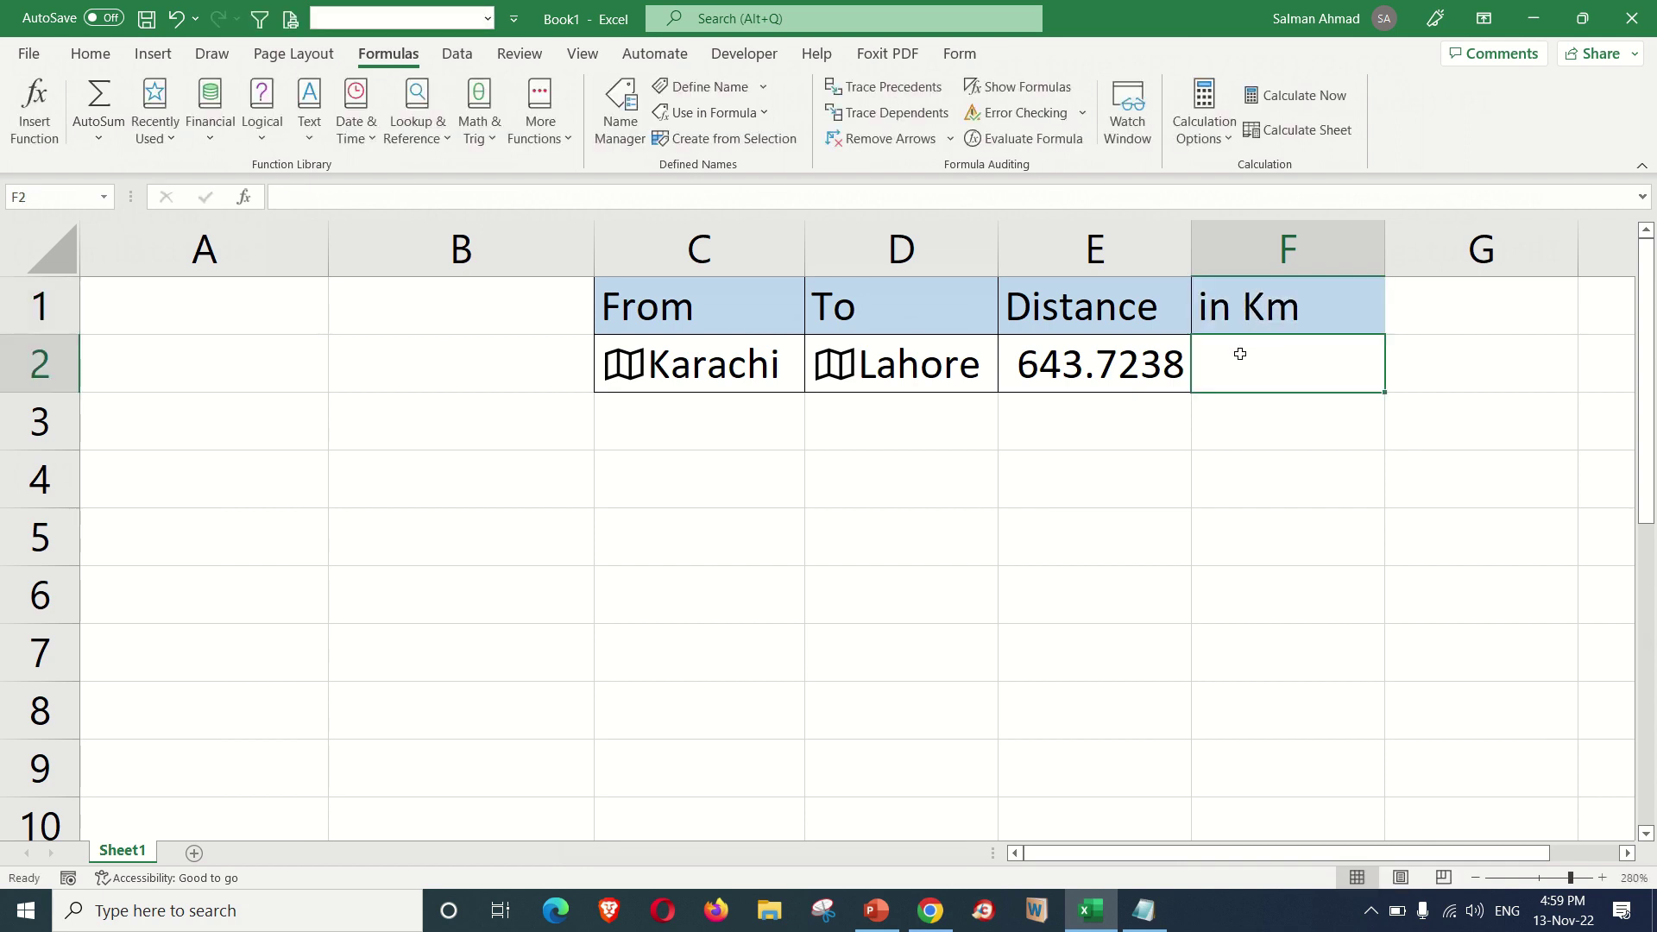
Enter =E2*1.6 in F2 to show the distance as 1029.958 km.
{"action": "type", "text": "="}
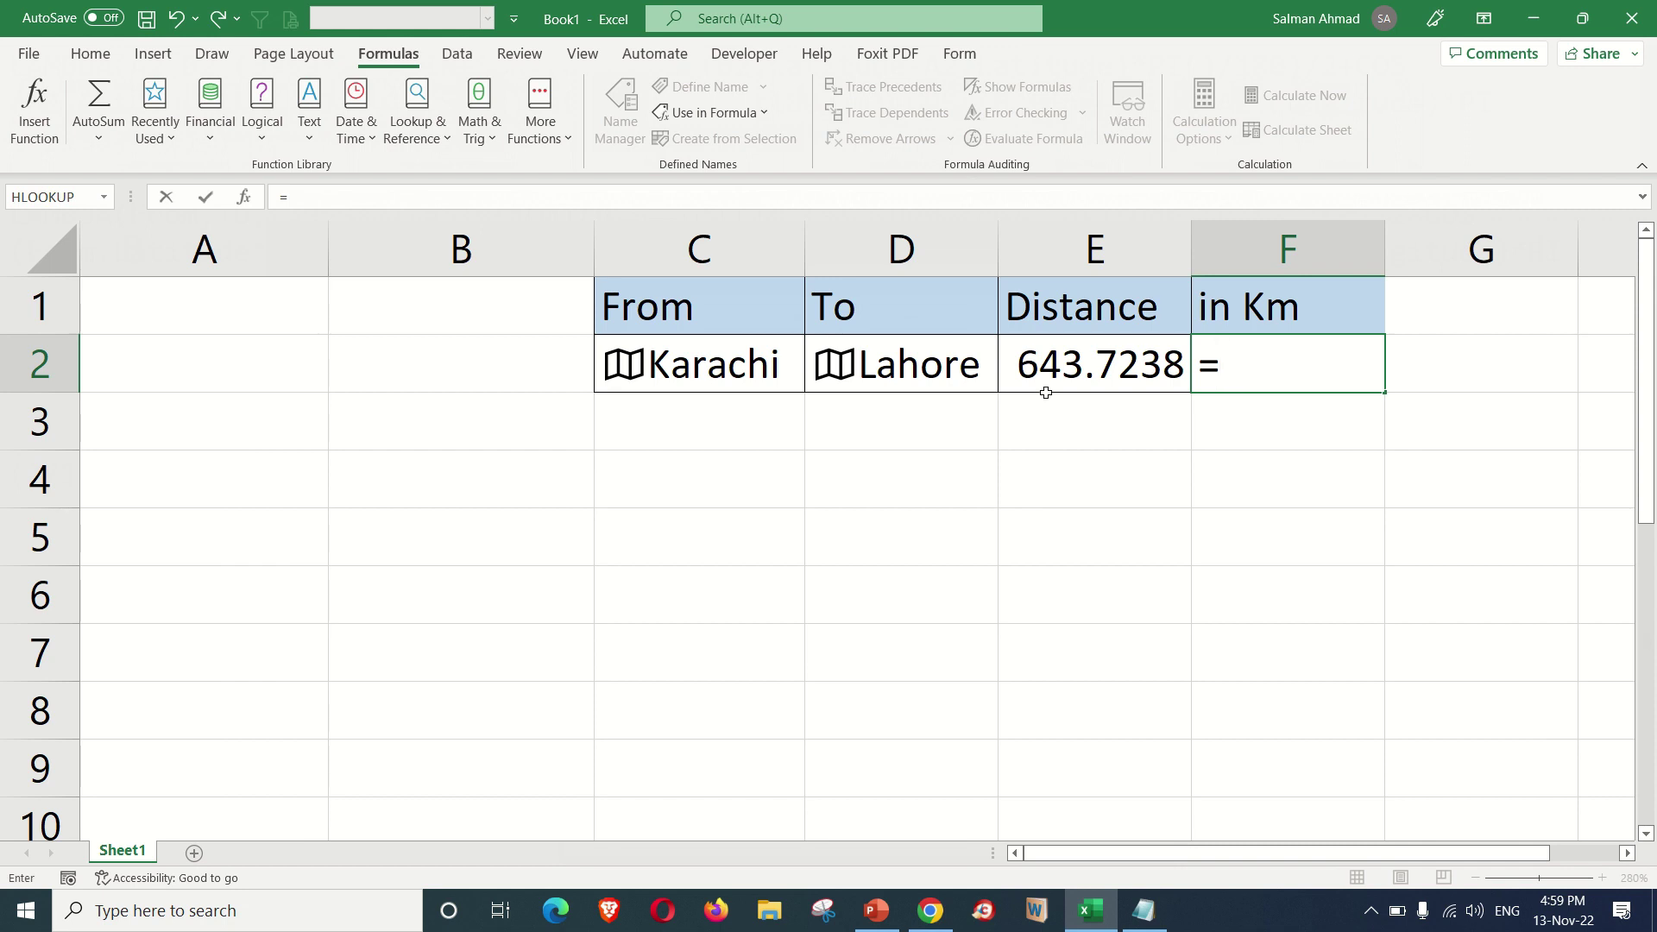
{"action": "left_click", "coordinate": [1046, 371]}
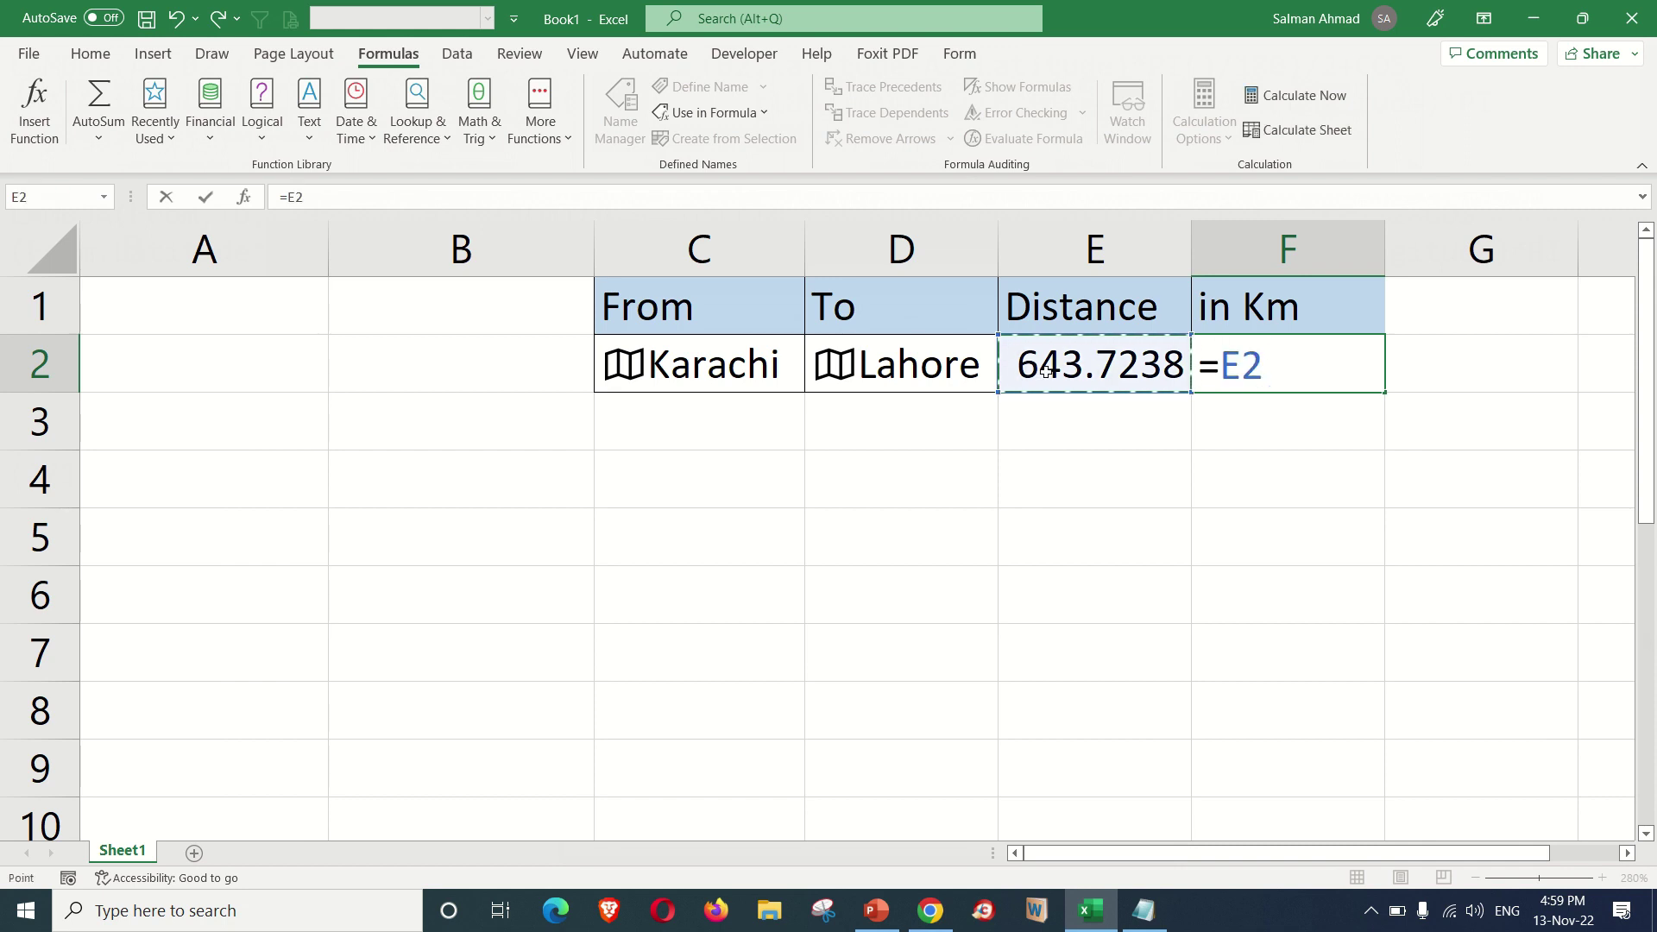
{"action": "type", "text": "*1.6"}
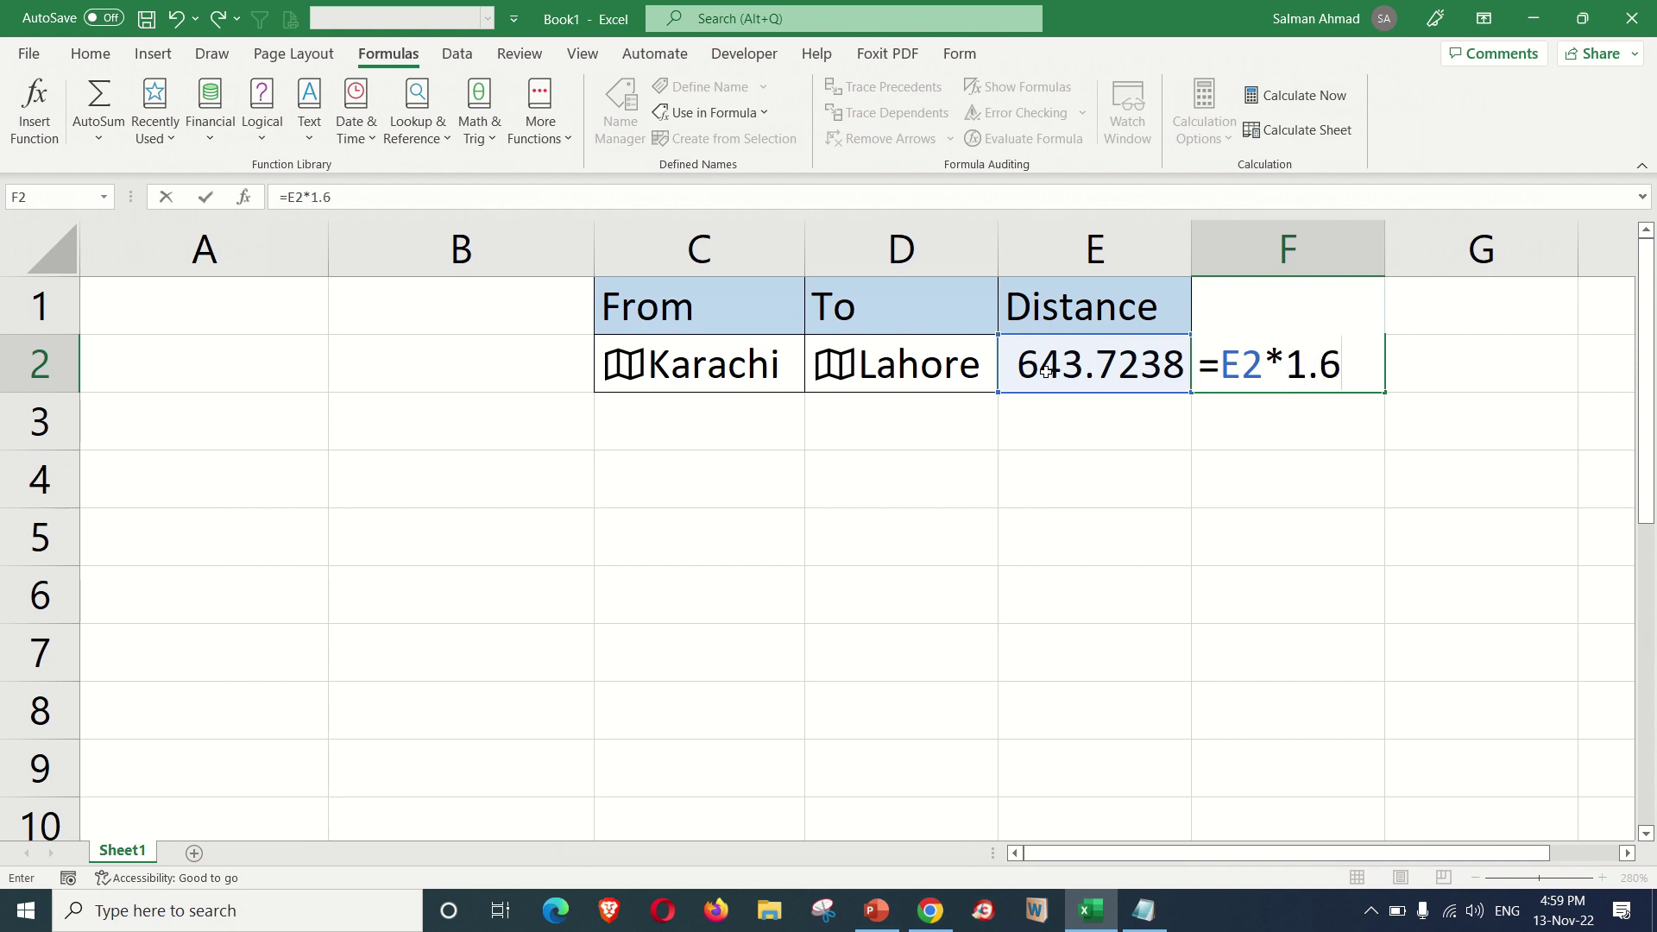
{"action": "key", "text": "Return"}
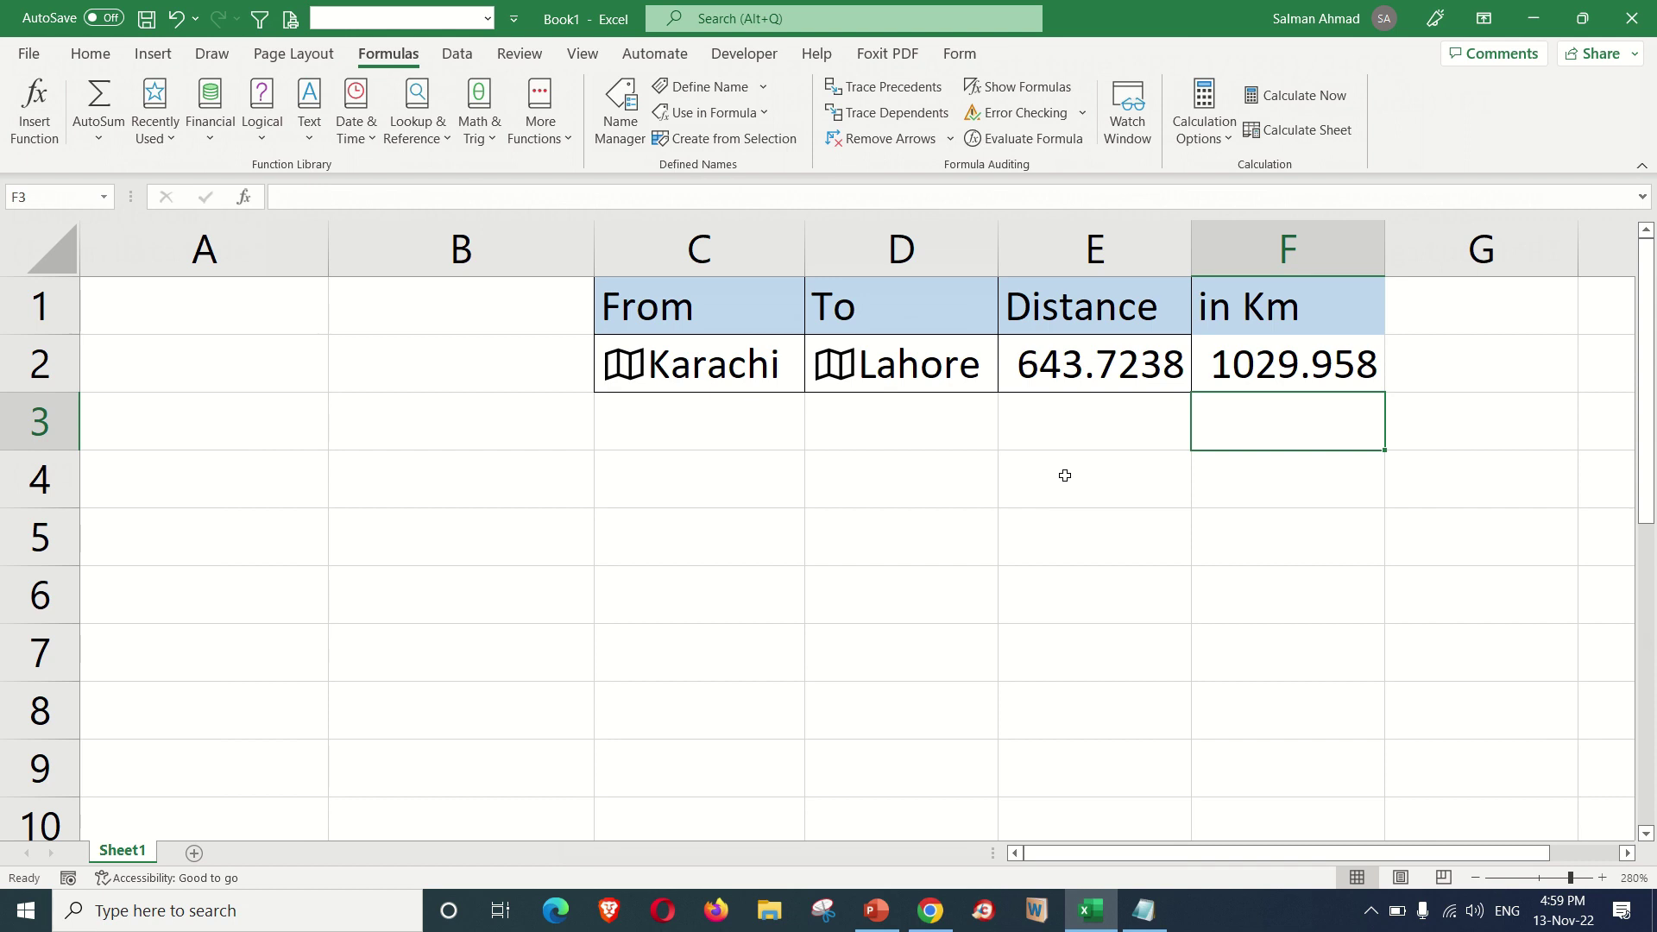
{"action": "type", "text": "in Km"}
{"action": "left_click", "coordinate": [737, 377]}
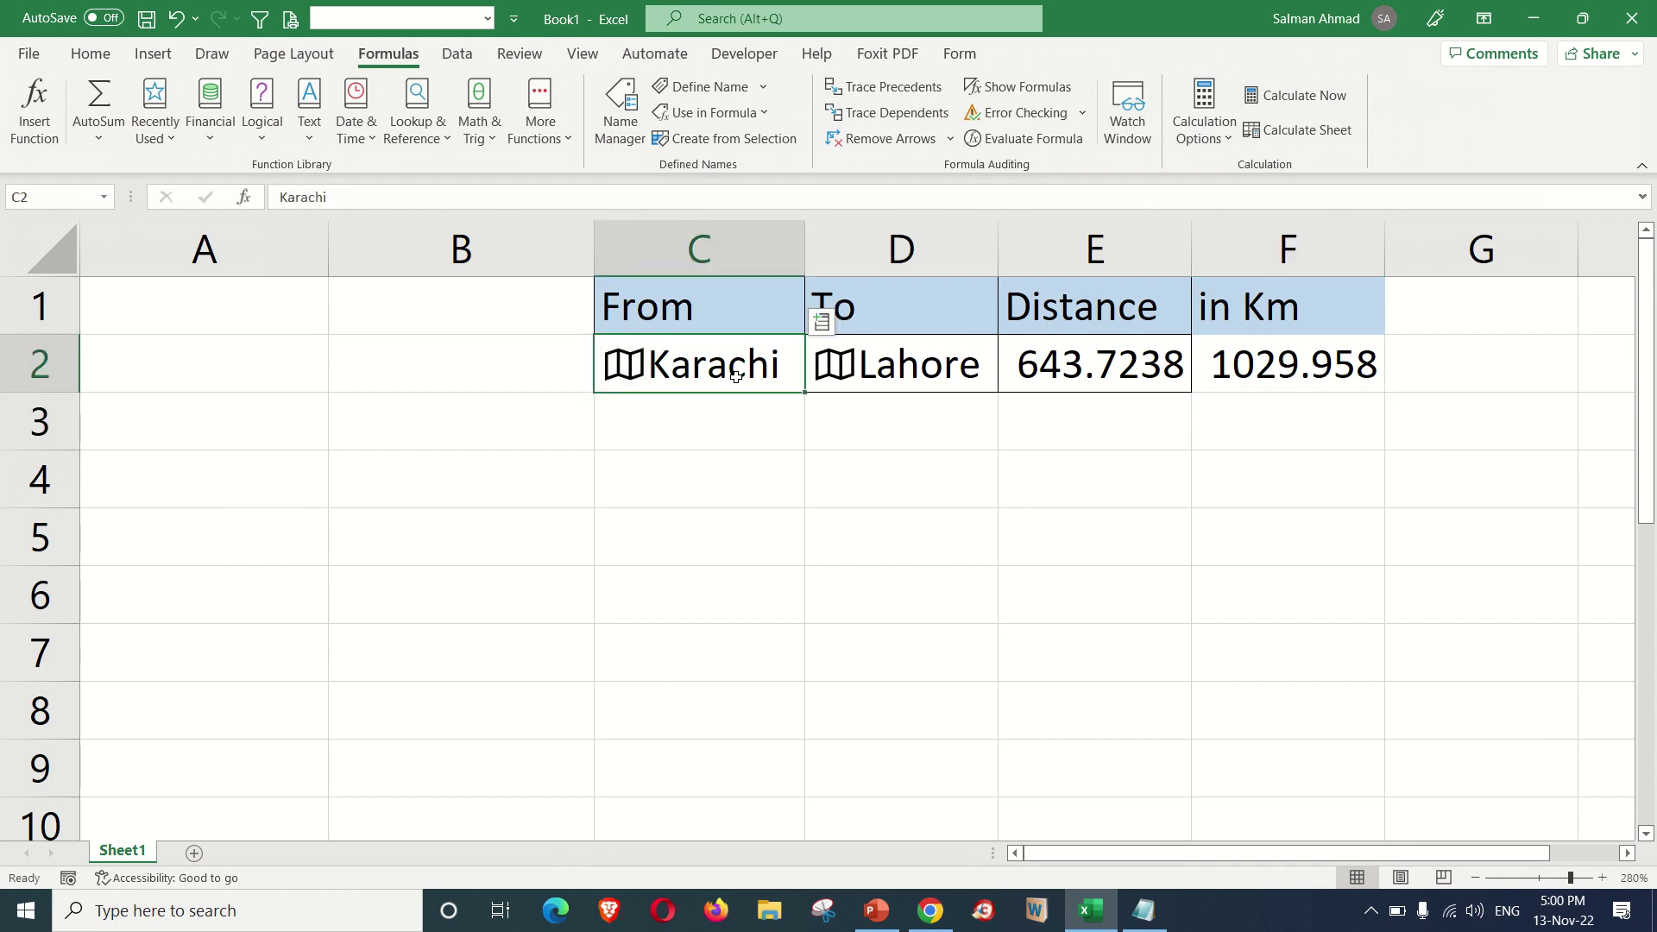
Change the route to London and Manchester and autofit column D.
{"action": "double_click", "coordinate": [736, 377]}
{"action": "key", "text": "BackSpace"}
{"action": "key", "text": "BackSpace"}
{"action": "key", "text": "BackSpace"}
{"action": "key", "text": "BackSpace"}
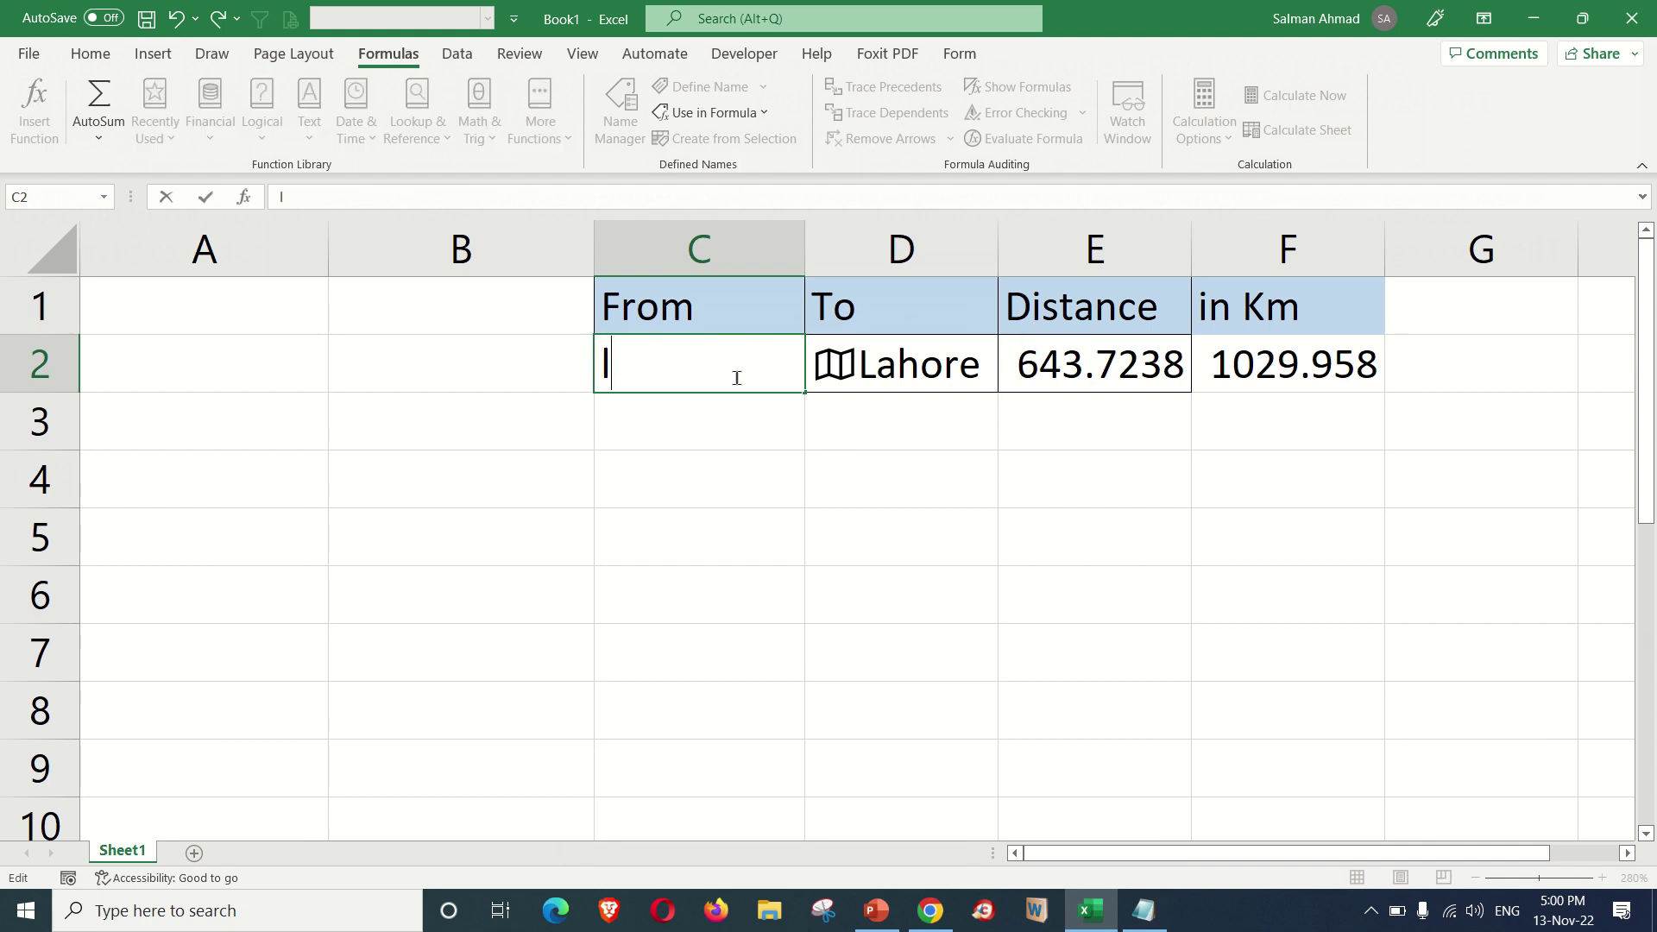
{"action": "type", "text": "London"}
{"action": "key", "text": "Tab"}
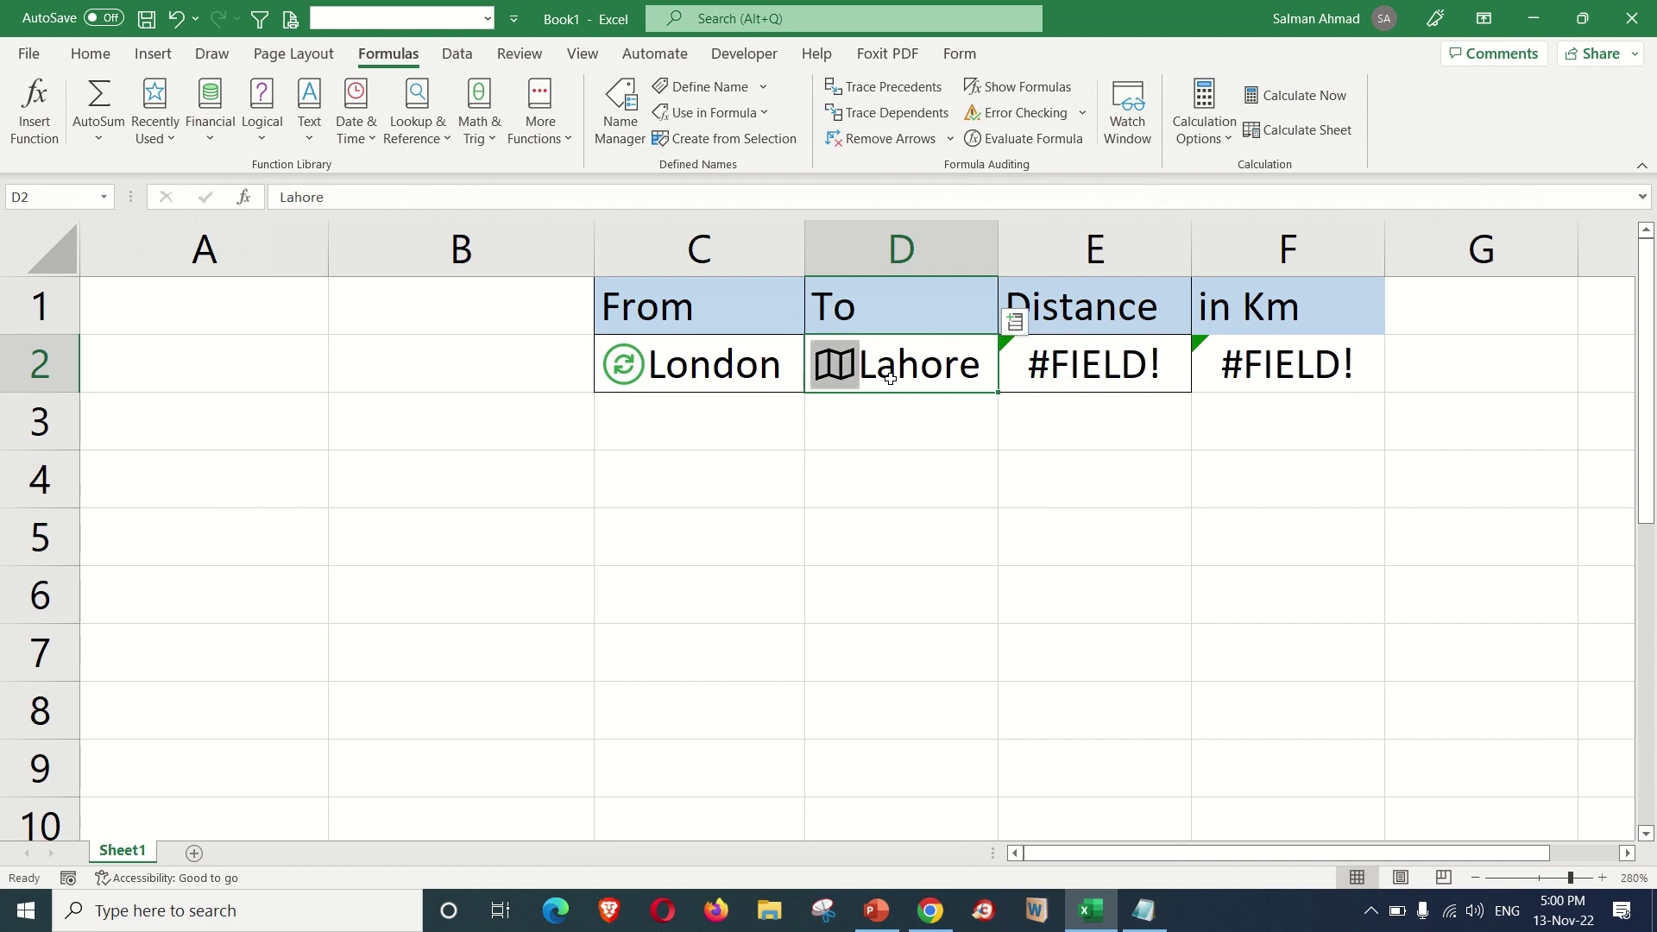
{"action": "type", "text": "manchester"}
{"action": "key", "text": "Return"}
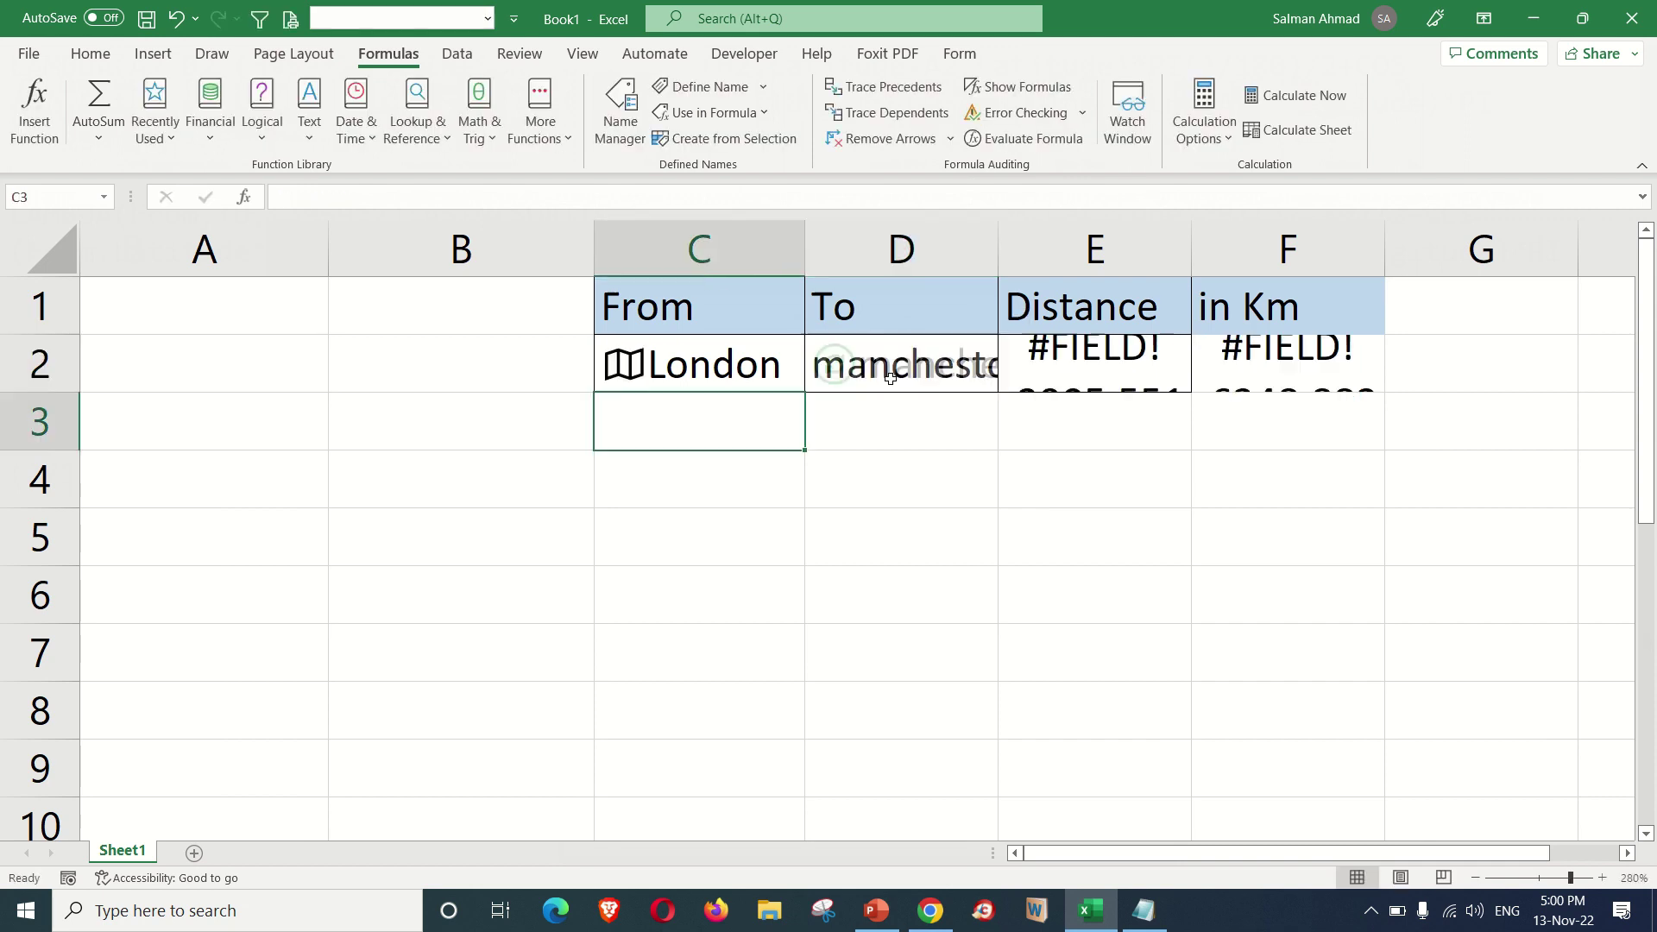
{"action": "double_click", "coordinate": [999, 242]}
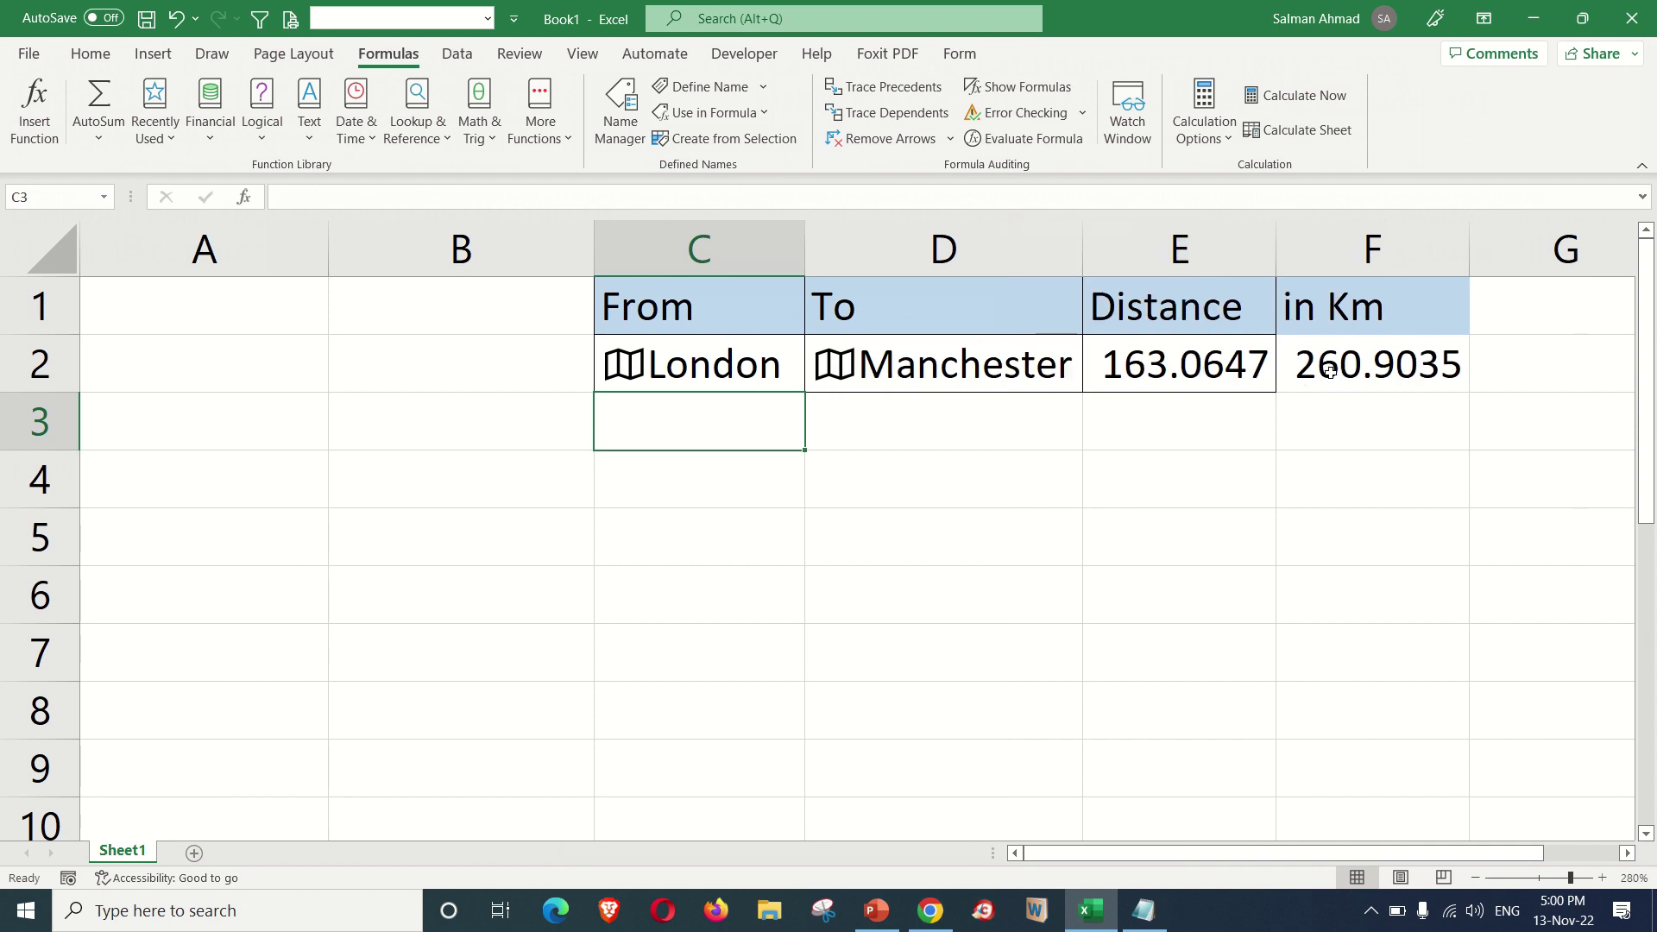
{"action": "left_click", "coordinate": [715, 367]}
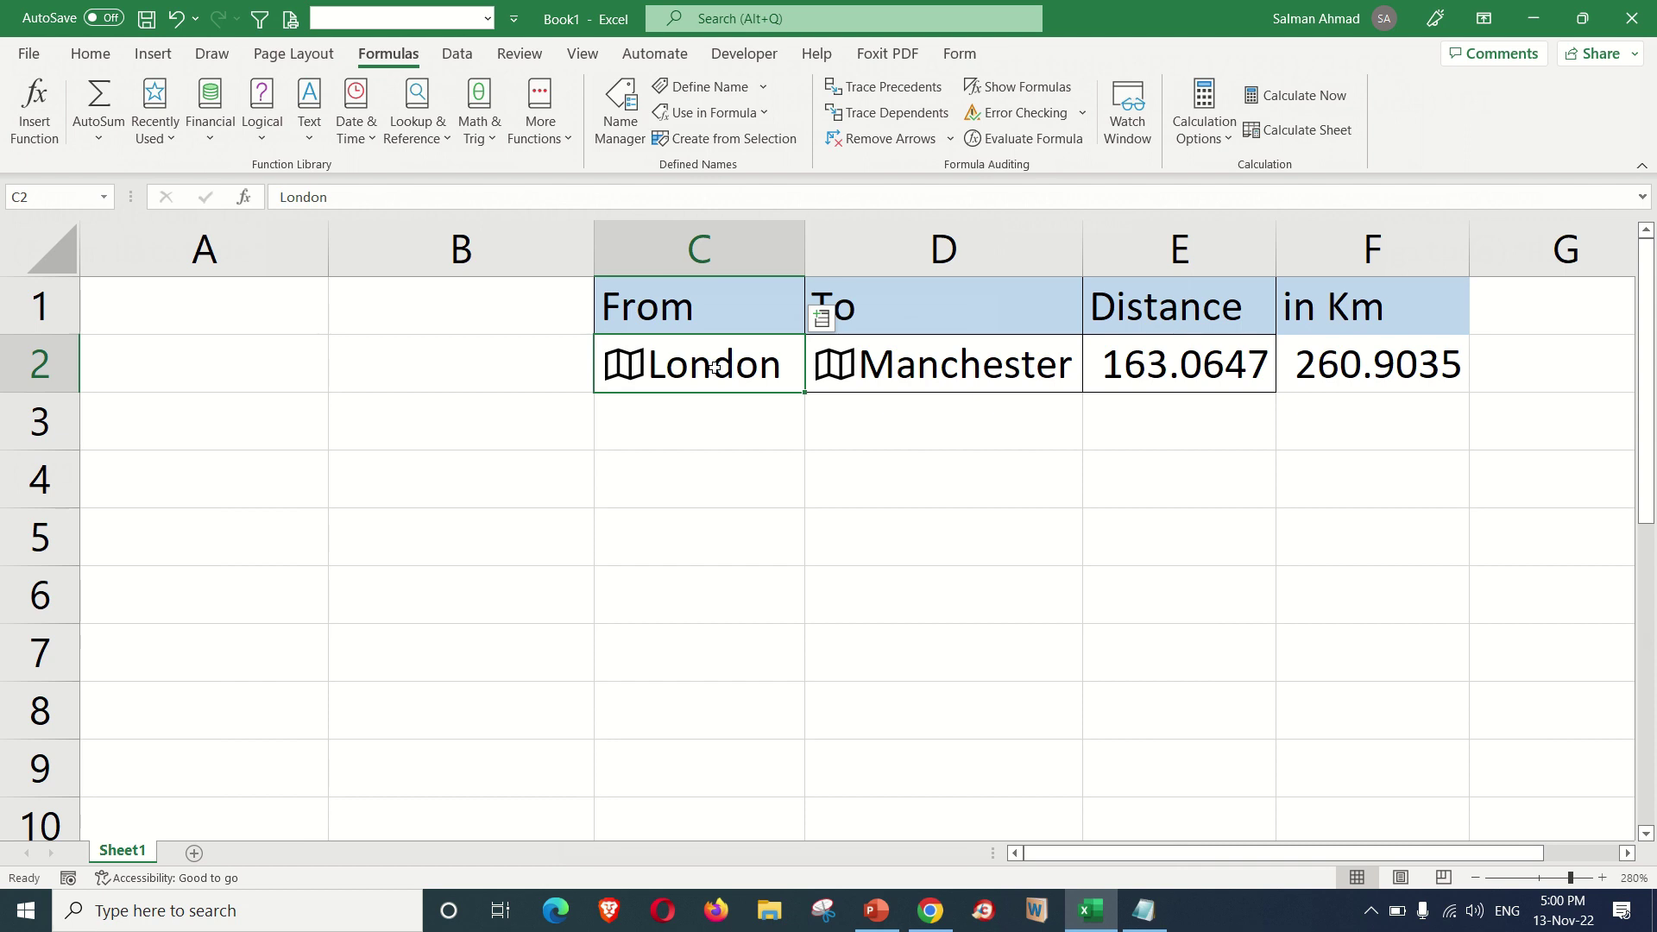
Replace the cities with Bengaluru in C2 and Mombai in D2.
{"action": "type", "text": "Baln"}
{"action": "key", "text": "BackSpace"}
{"action": "key", "text": "BackSpace"}
{"action": "type", "text": "nglo"}
{"action": "key", "text": "BackSpace"}
{"action": "type", "text": "ur"}
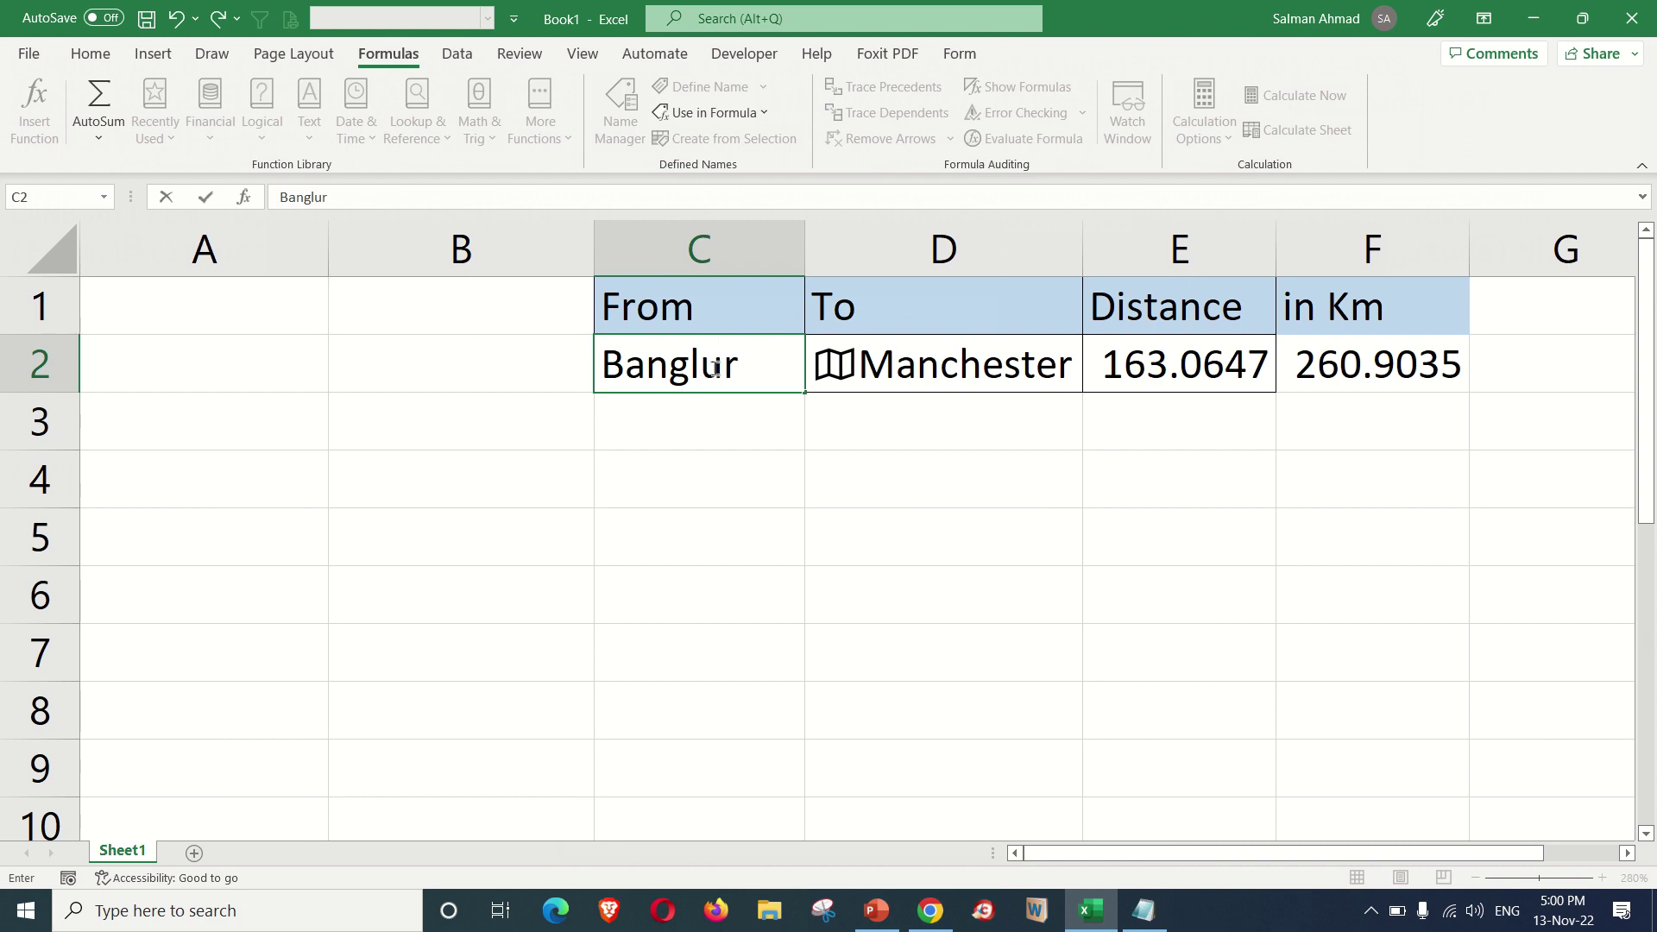
{"action": "type", "text": "u"}
{"action": "key", "text": "Tab"}
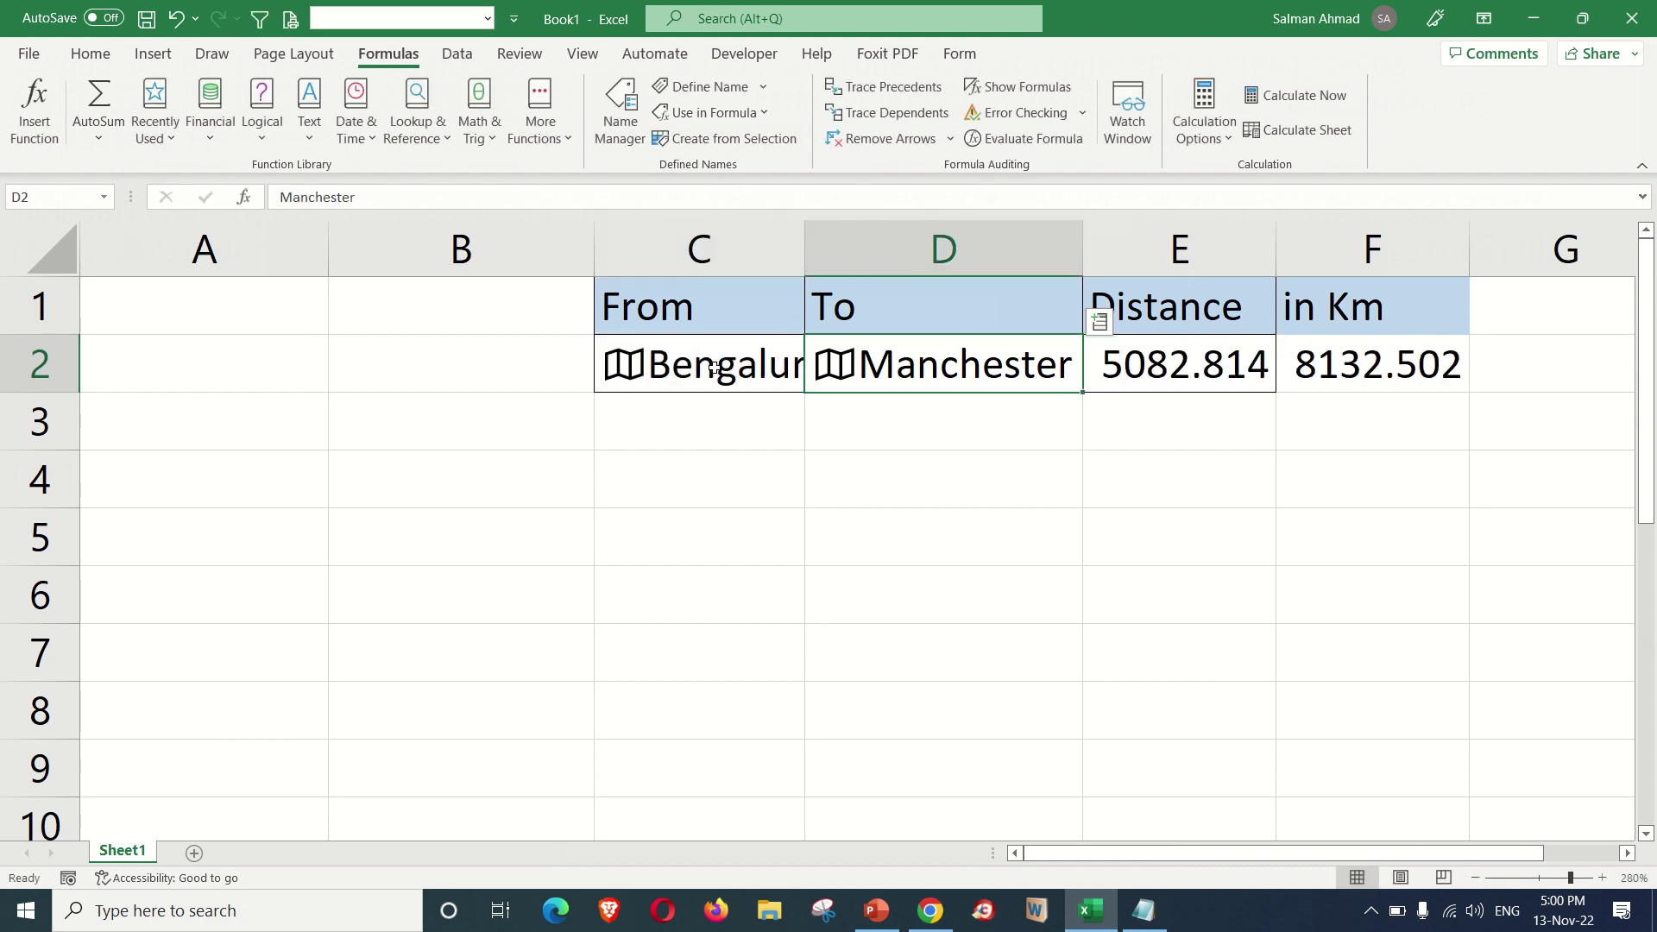
{"action": "type", "text": "Mombai"}
{"action": "key", "text": "Return"}
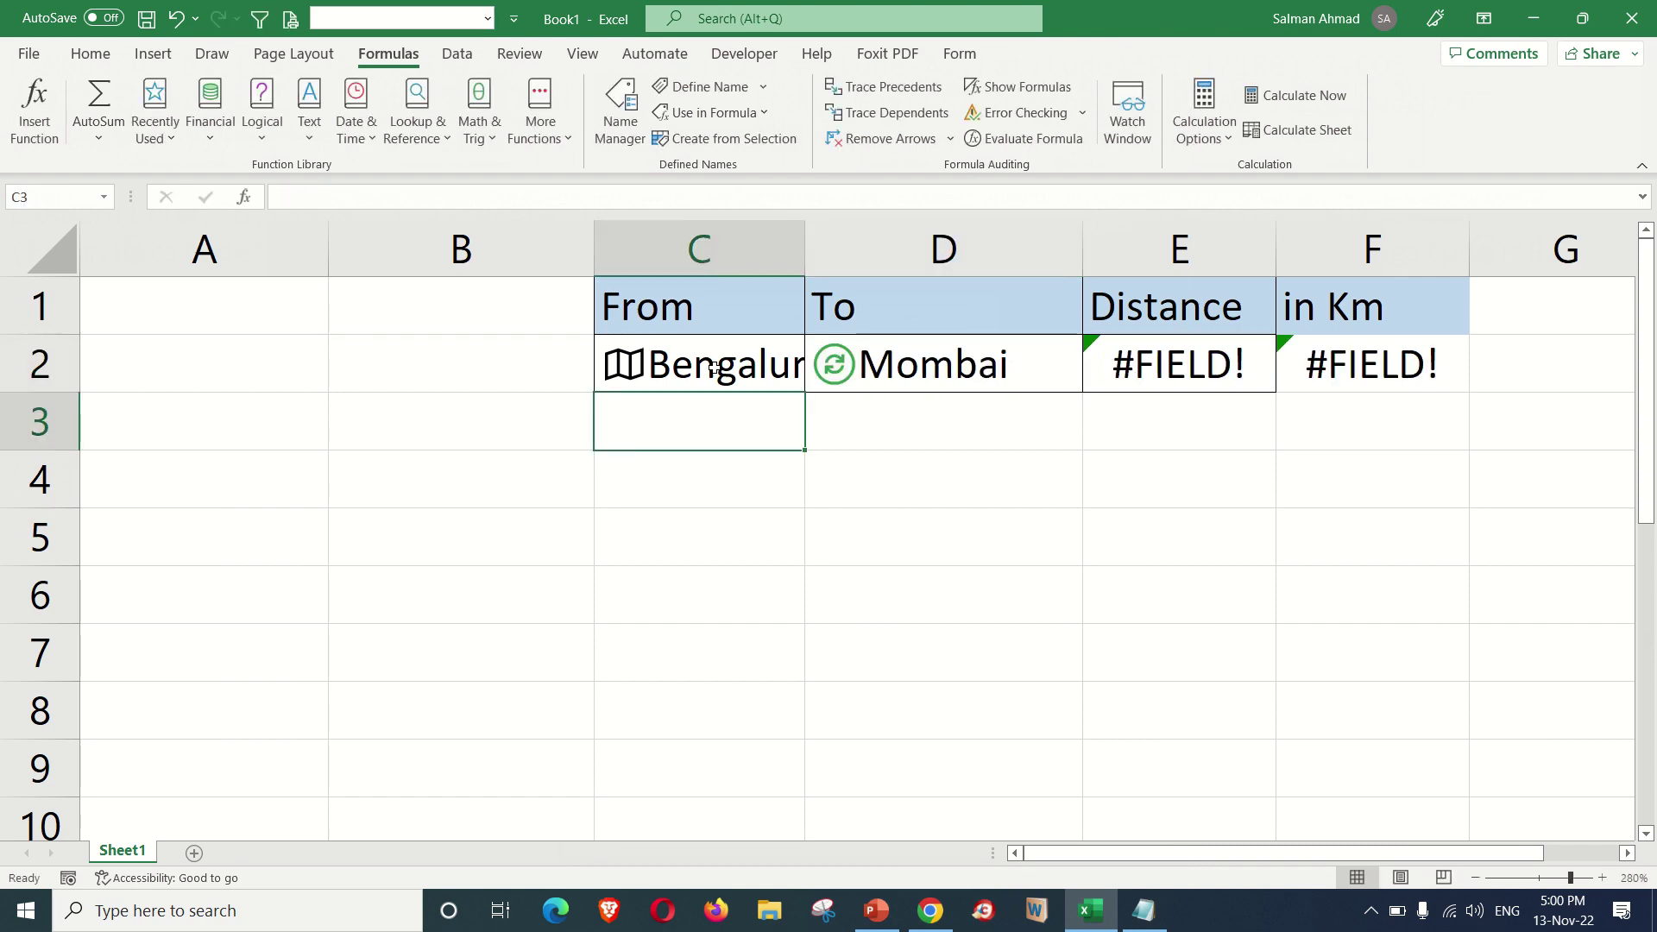